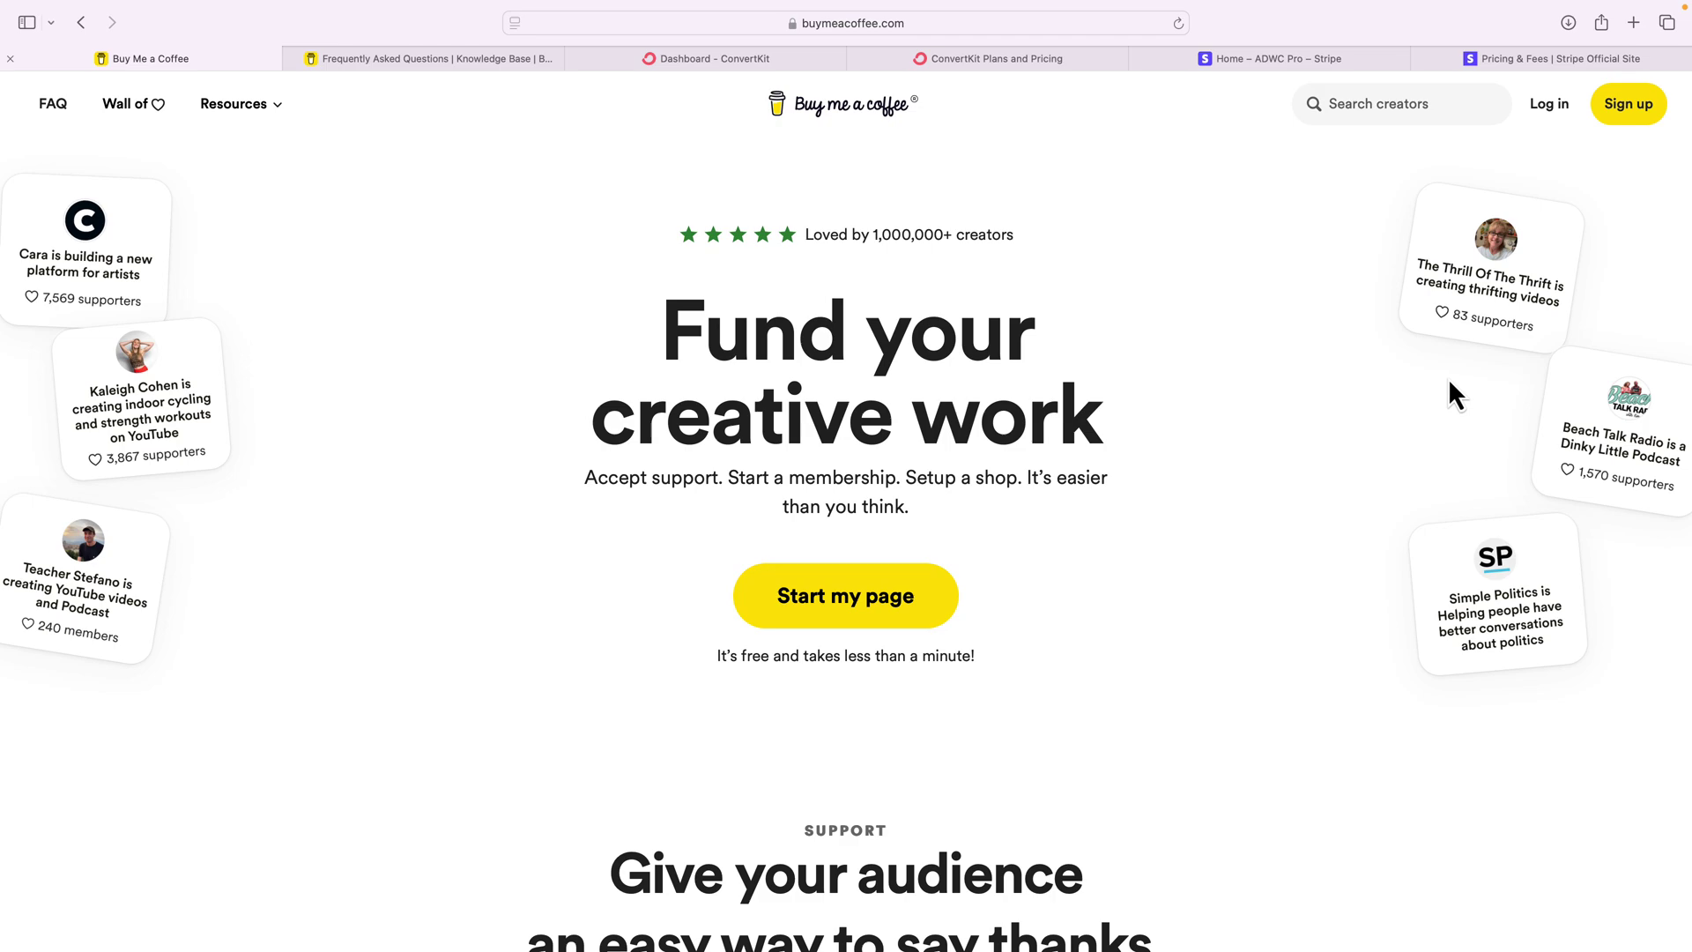
Step: Scroll the Buy Me a Coffee homepage to the 'Buy Juliet a coffee' $3 support example
scroll(1252, 267, "down", 1)
scroll(956, 225, "up", 1)
scroll(1137, 379, "down", 10)
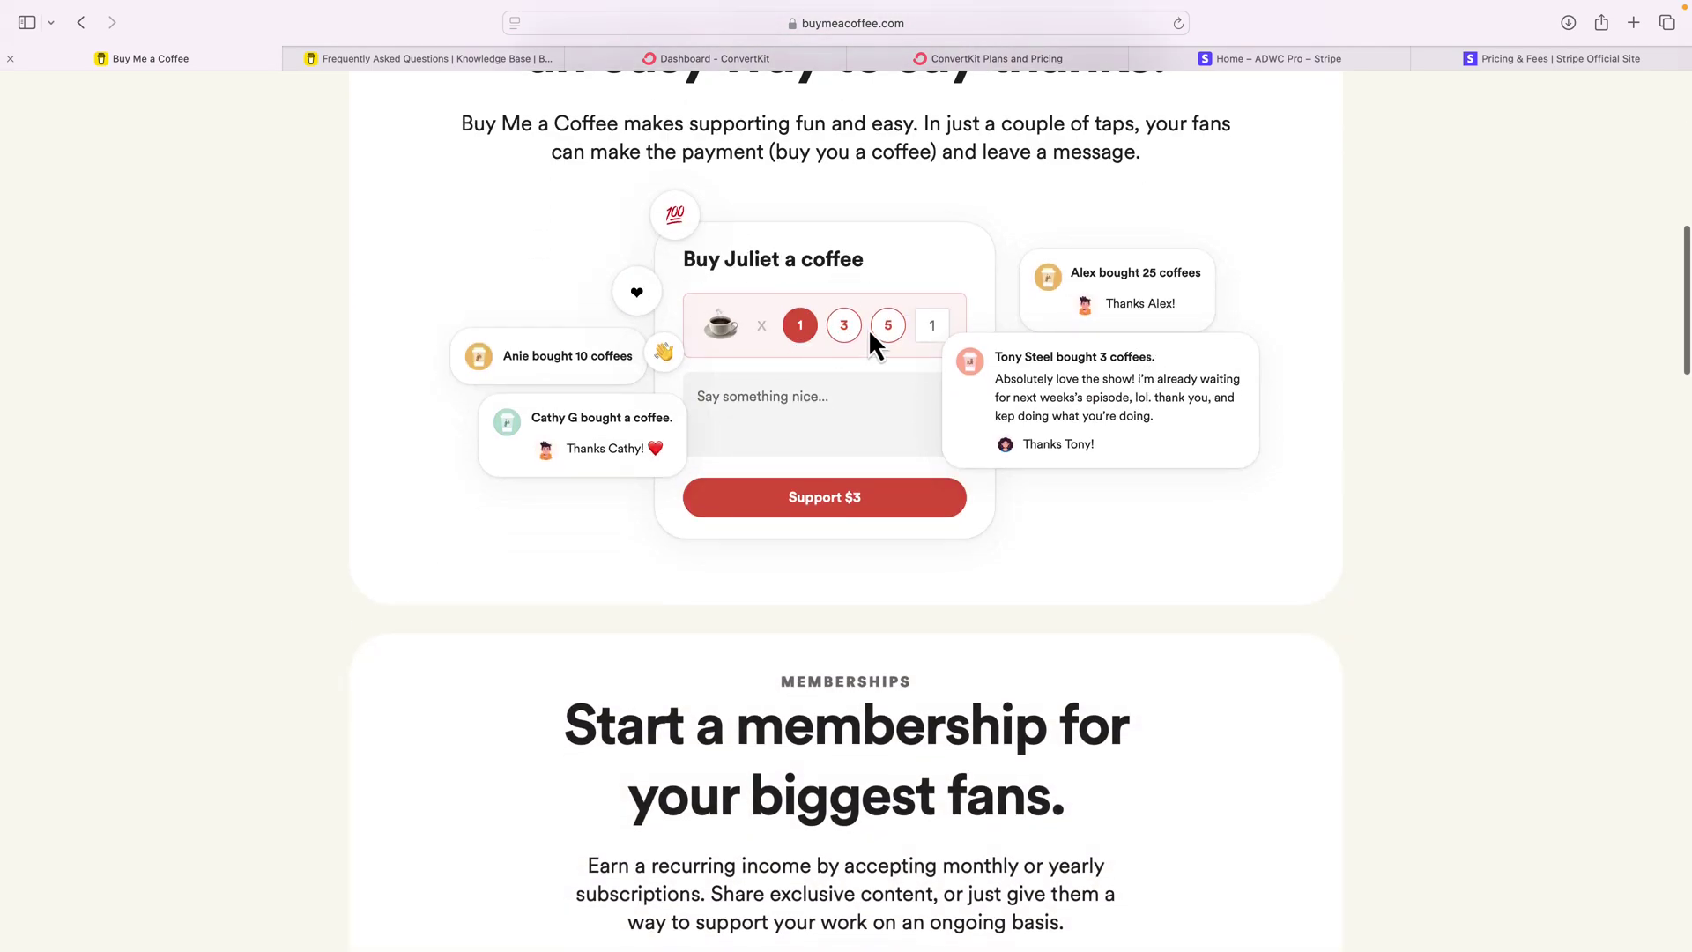
Step: On the Buy Me a Coffee FAQ, mark the 5% transaction fee and glance at Stripe pricing
left_click(507, 62)
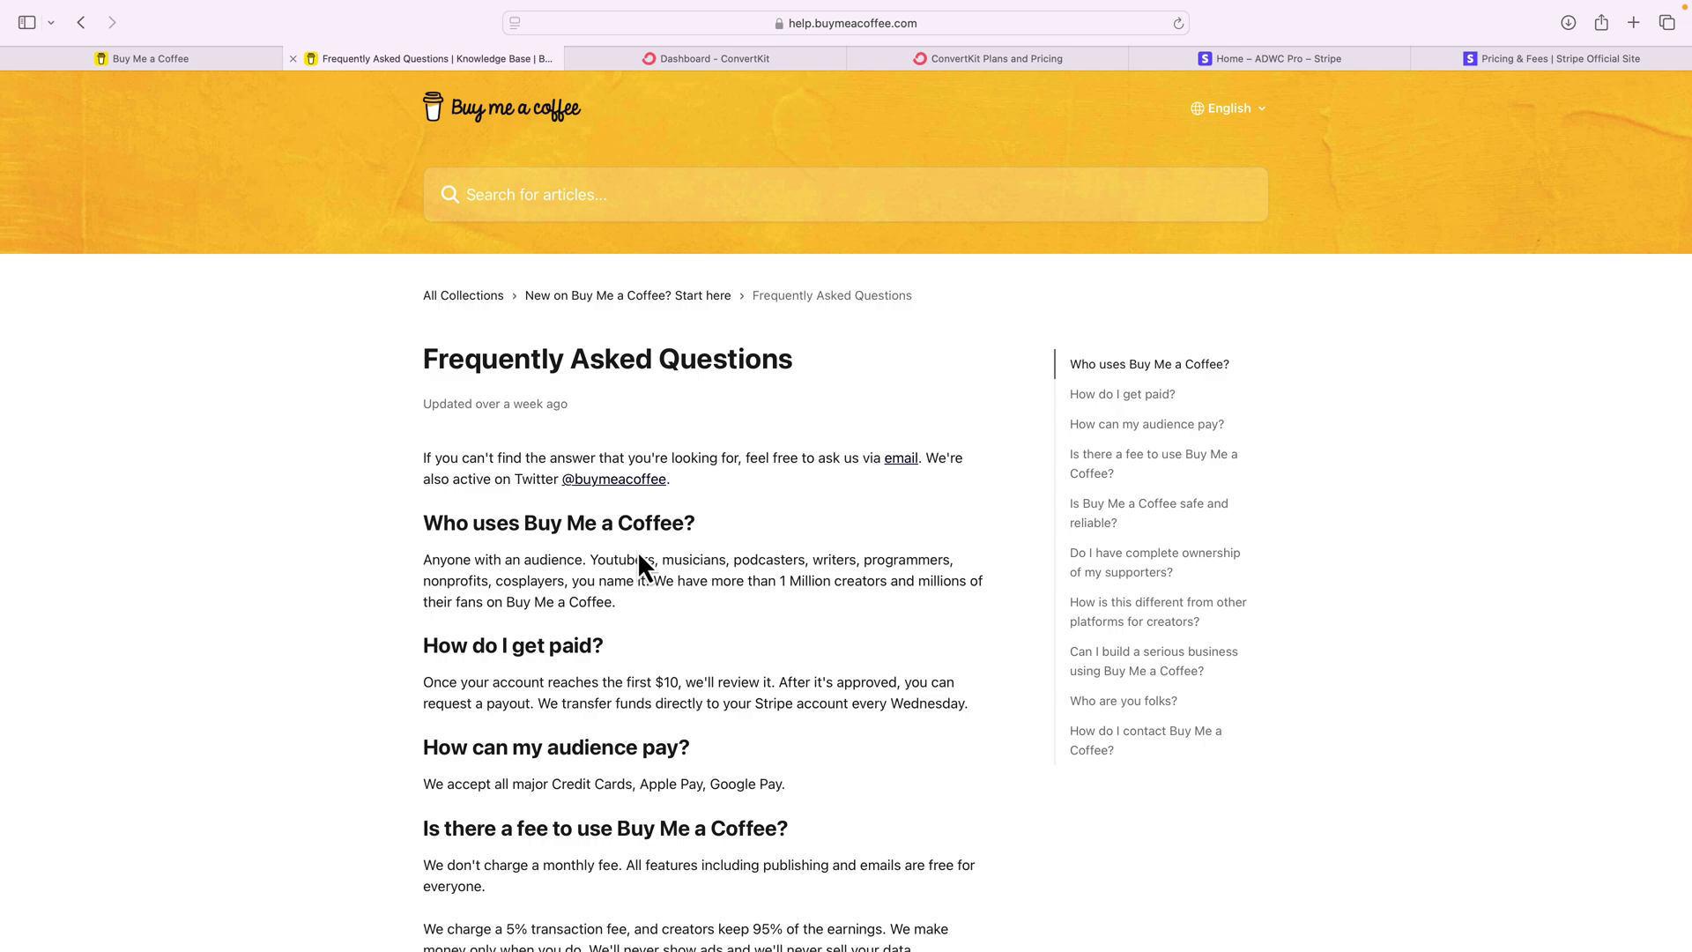
scroll(639, 559, "down", 5)
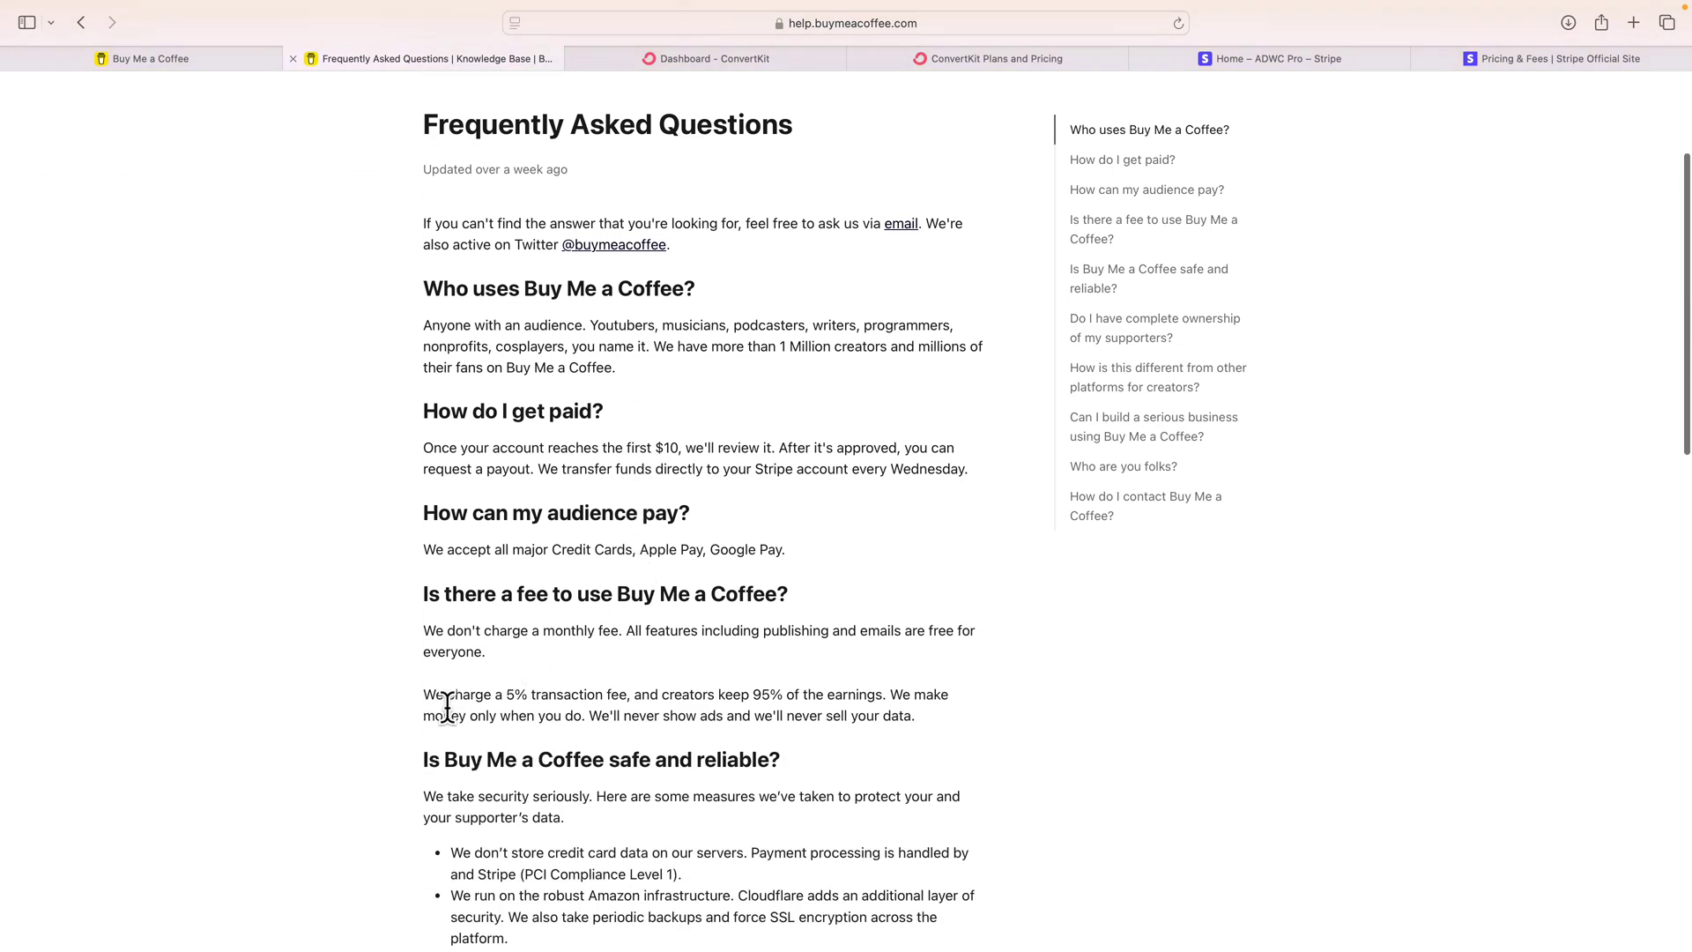
left_click_drag(423, 696, 632, 692)
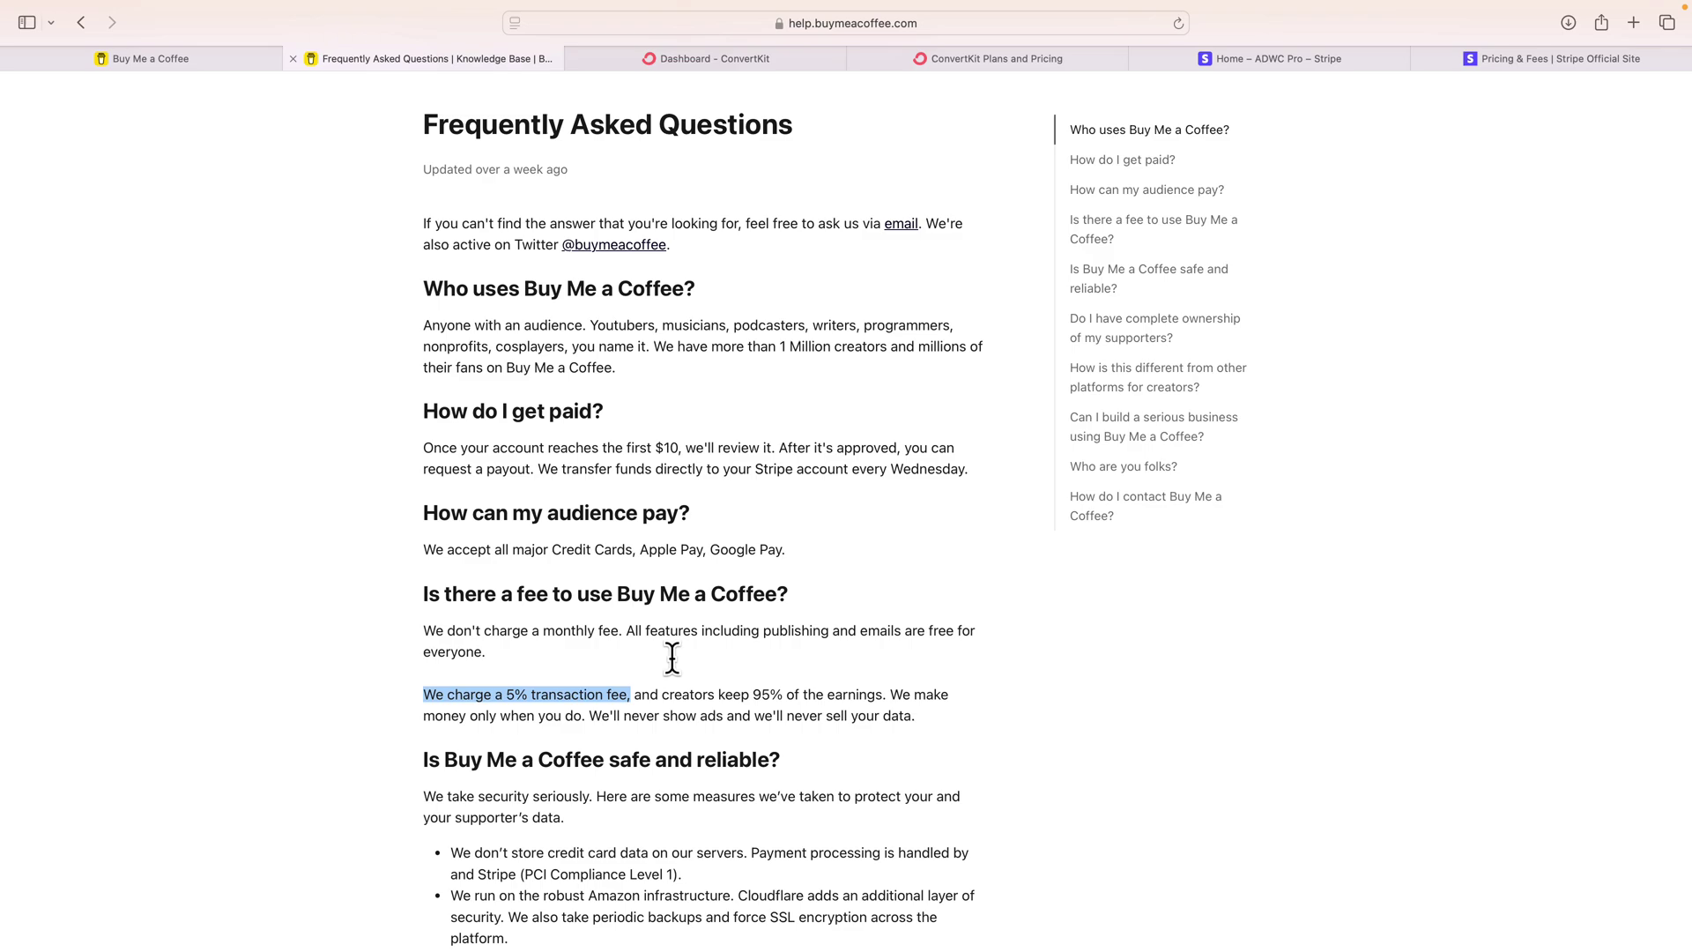
left_click(1531, 67)
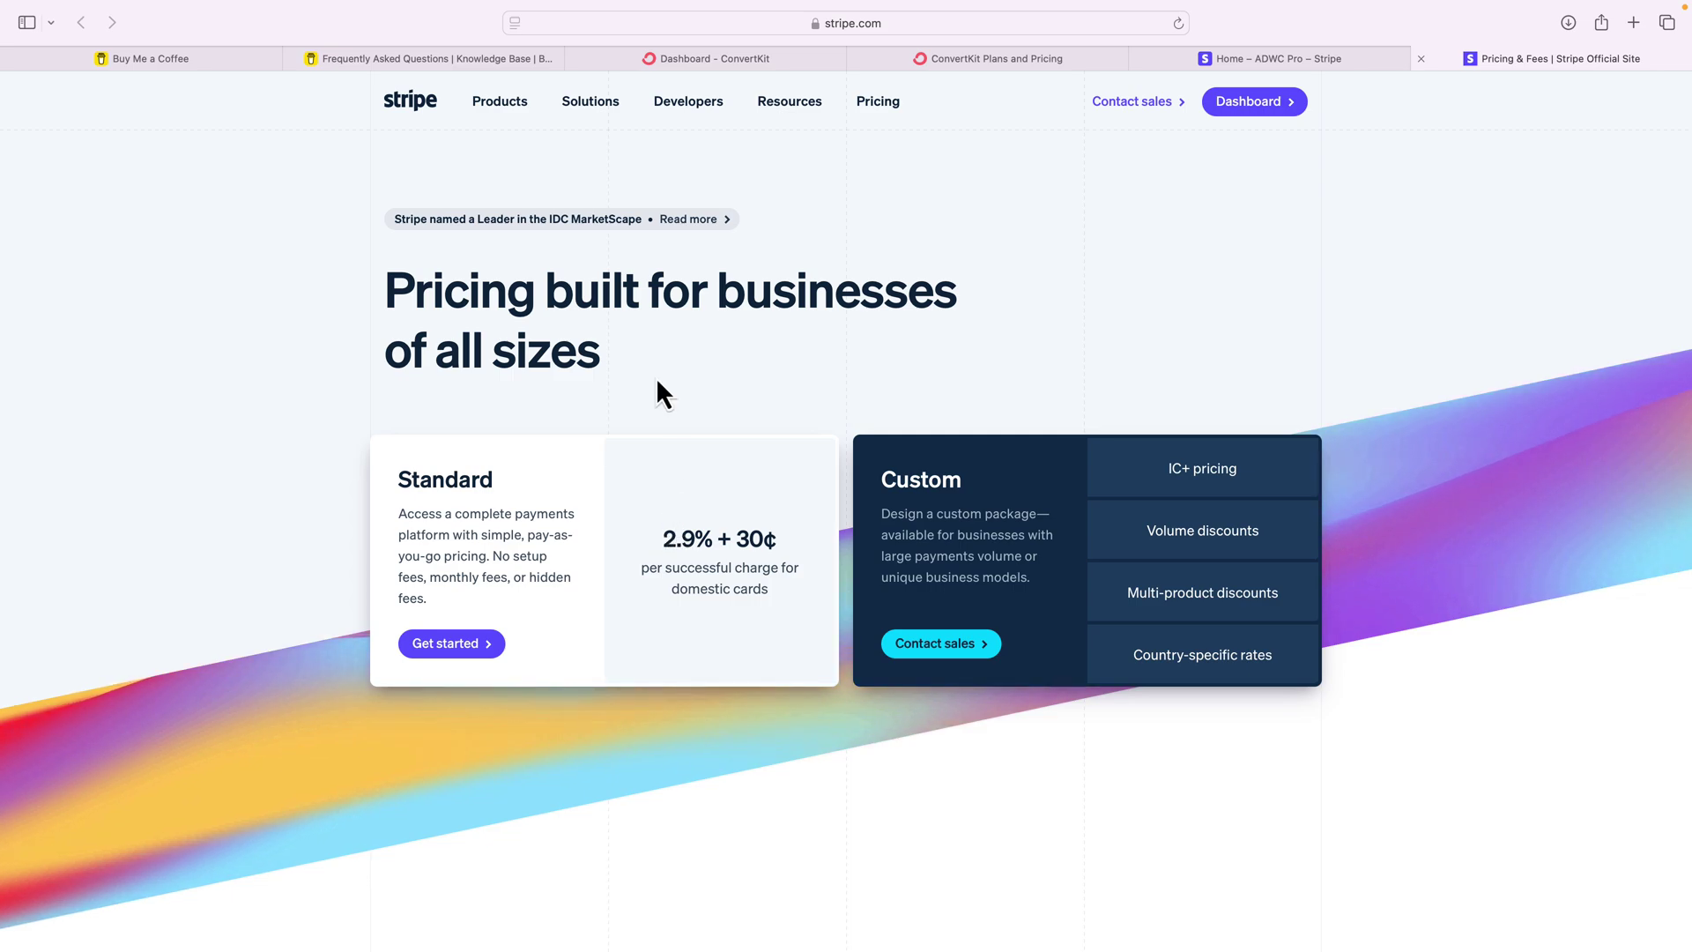
left_click(432, 62)
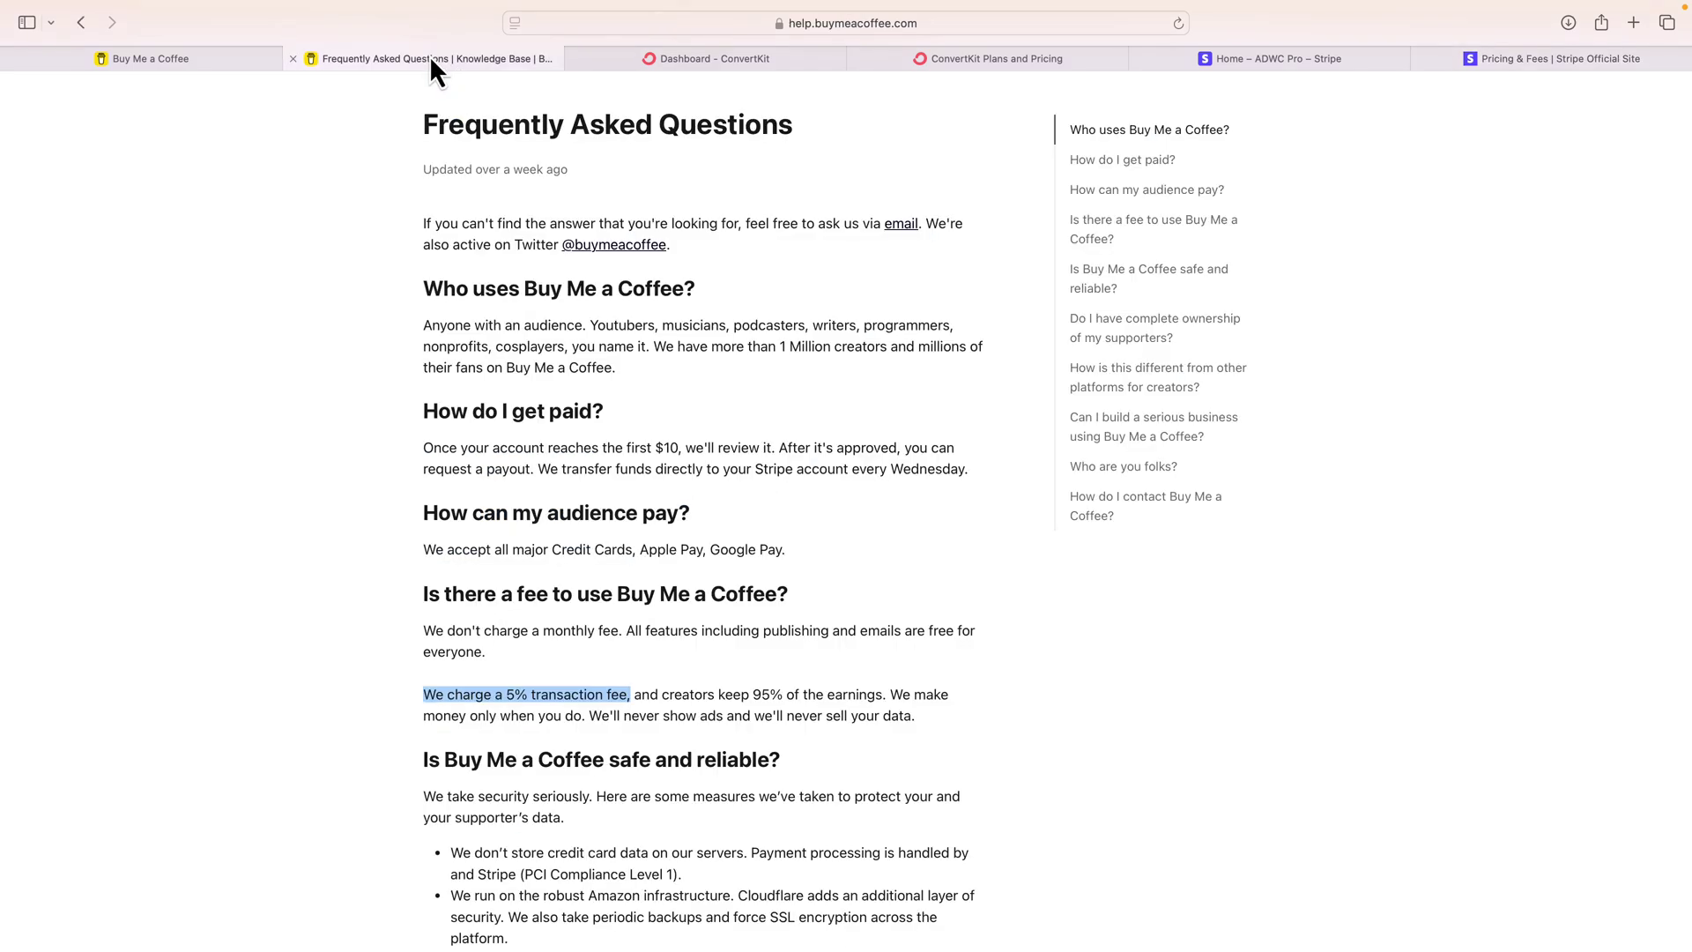
Step: Search the FAQ for 'str' and mark the weekly Stripe payout sentence
key("super+f")
type("str")
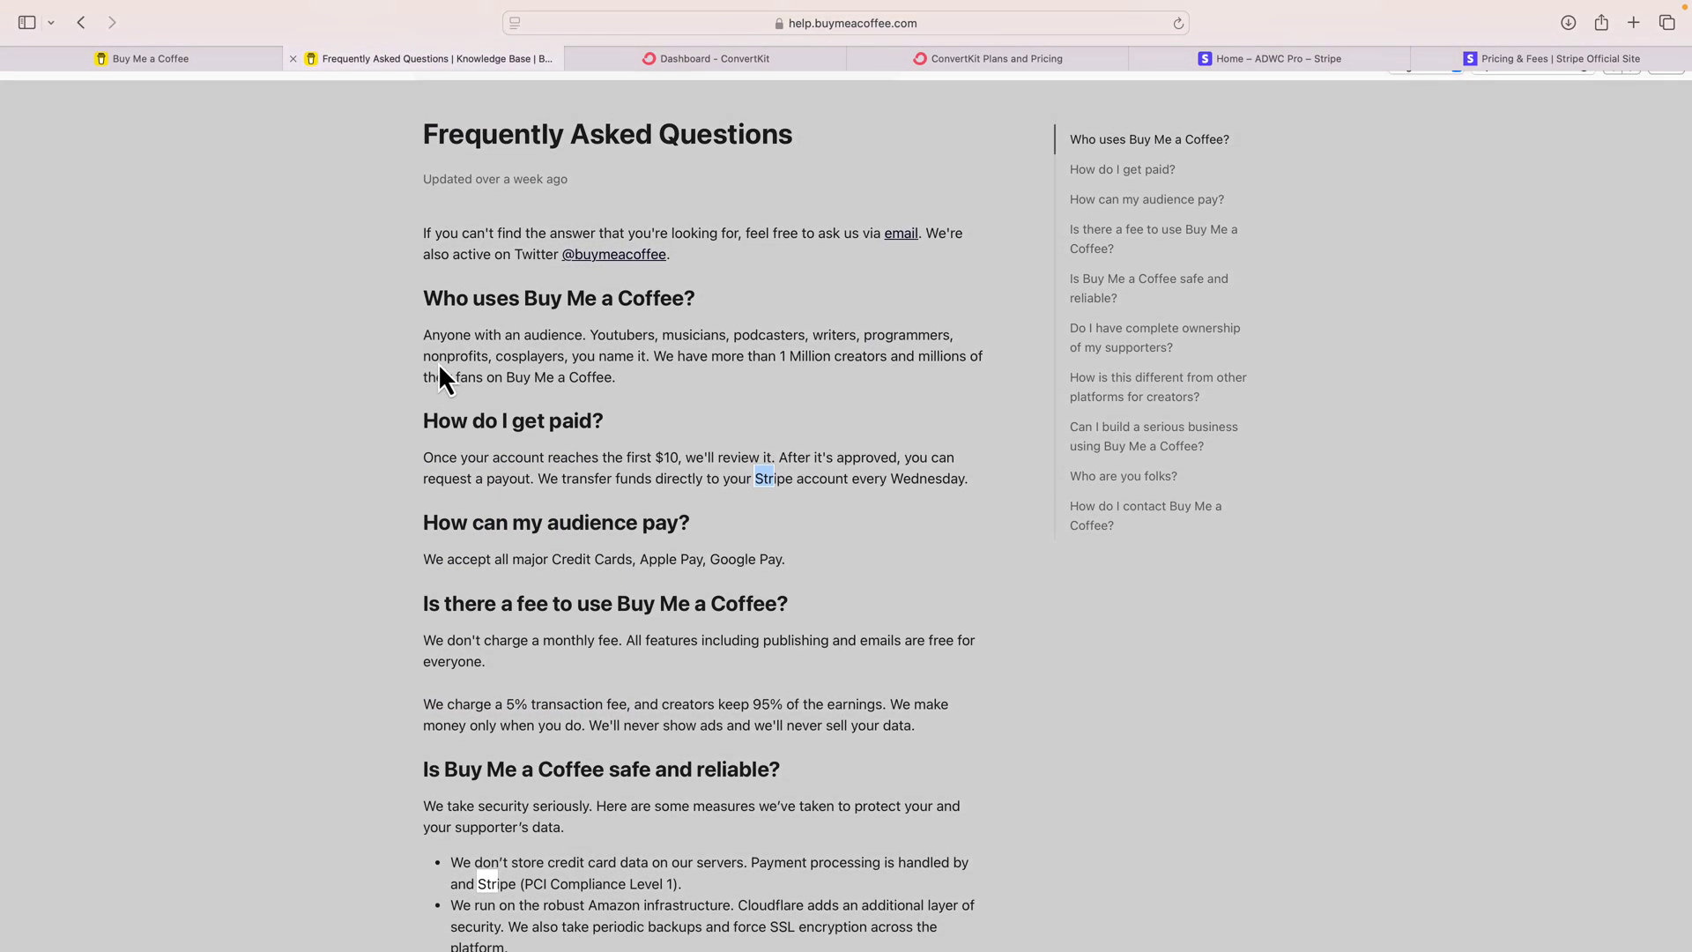
key("Escape")
left_click_drag(538, 469, 970, 469)
Step: Mark Stripe's 2.9% card fee, then re-mark the FAQ's 5% transaction fee
left_click(1508, 59)
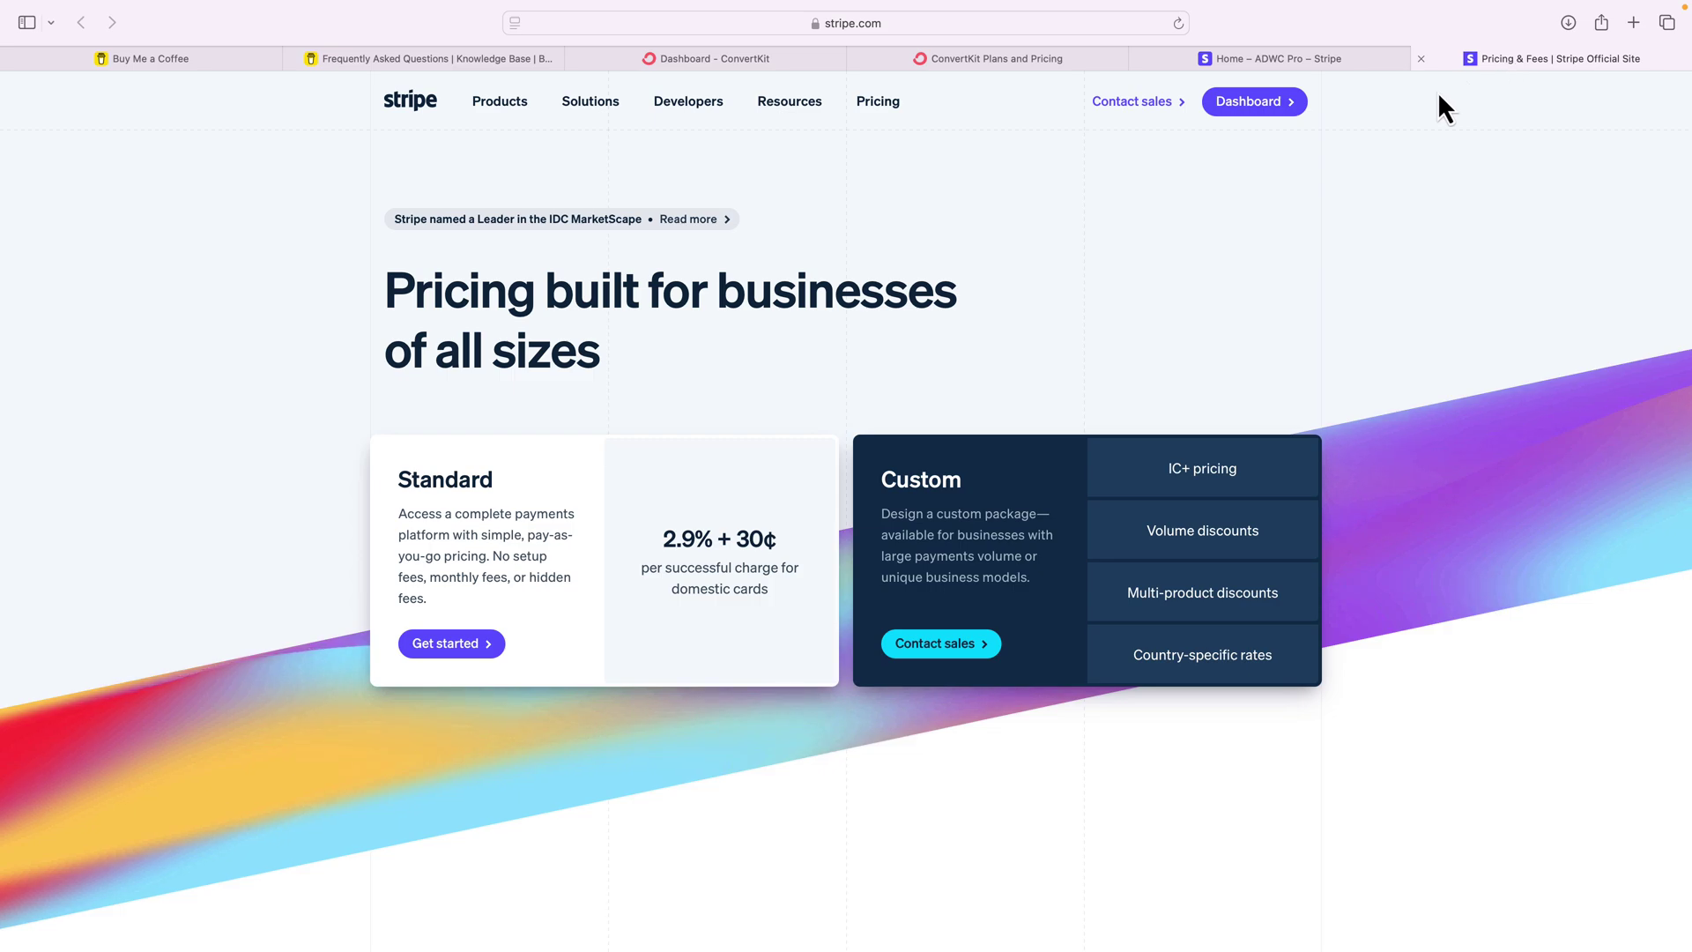
left_click_drag(661, 540, 708, 539)
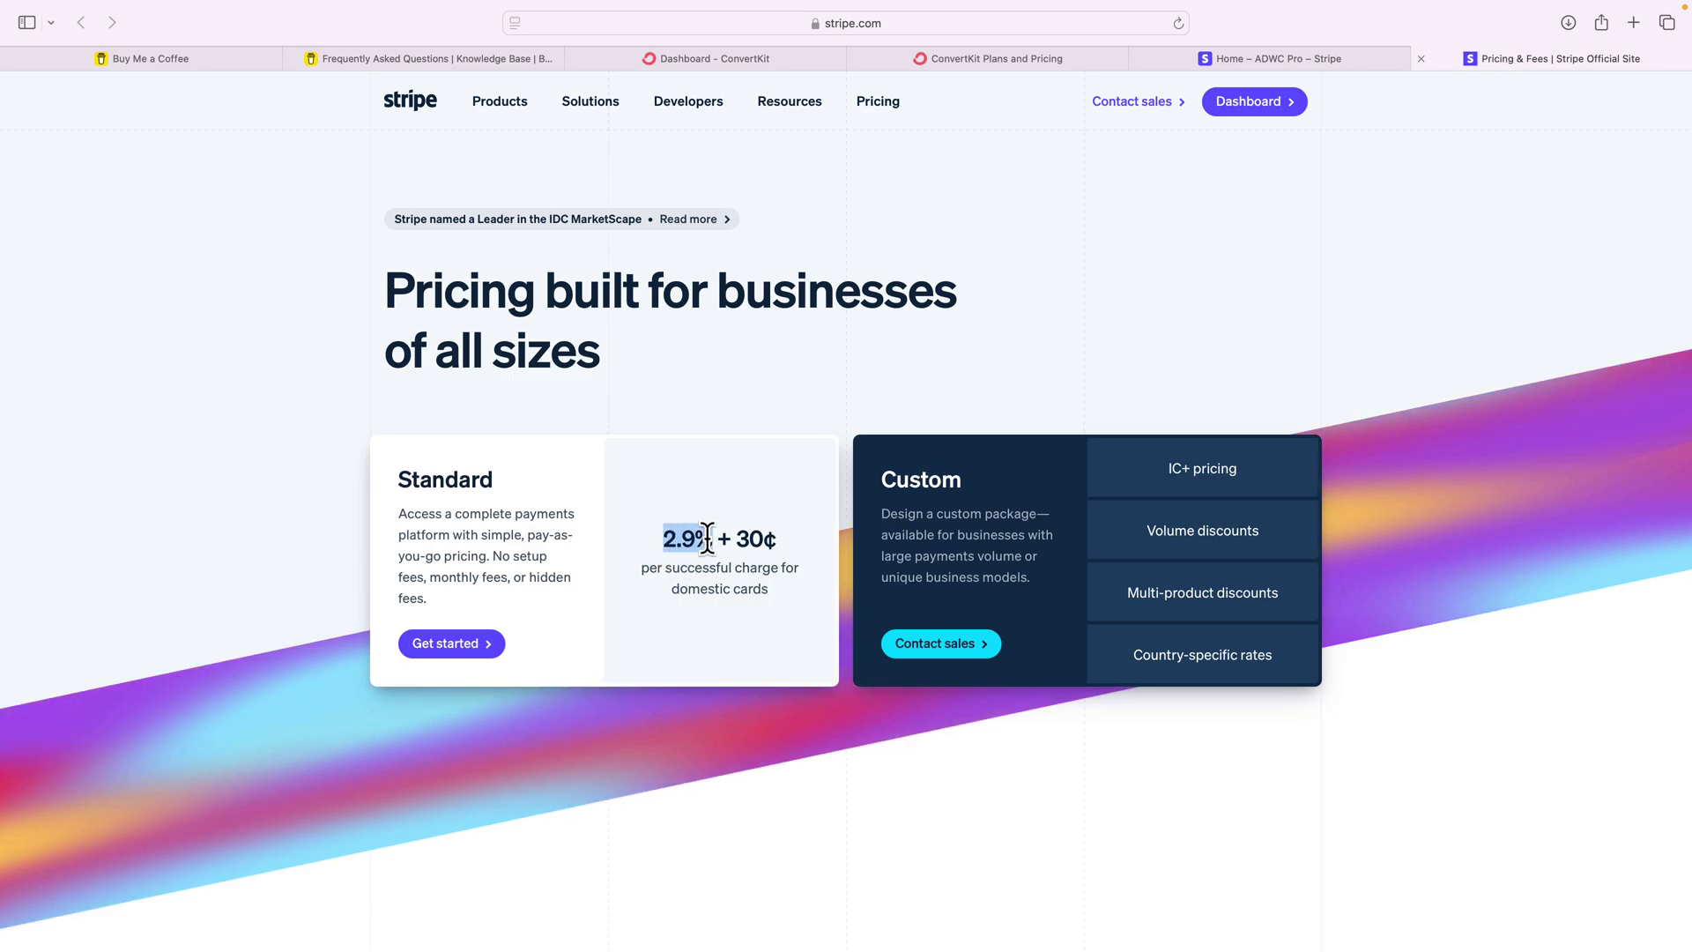
left_click(399, 56)
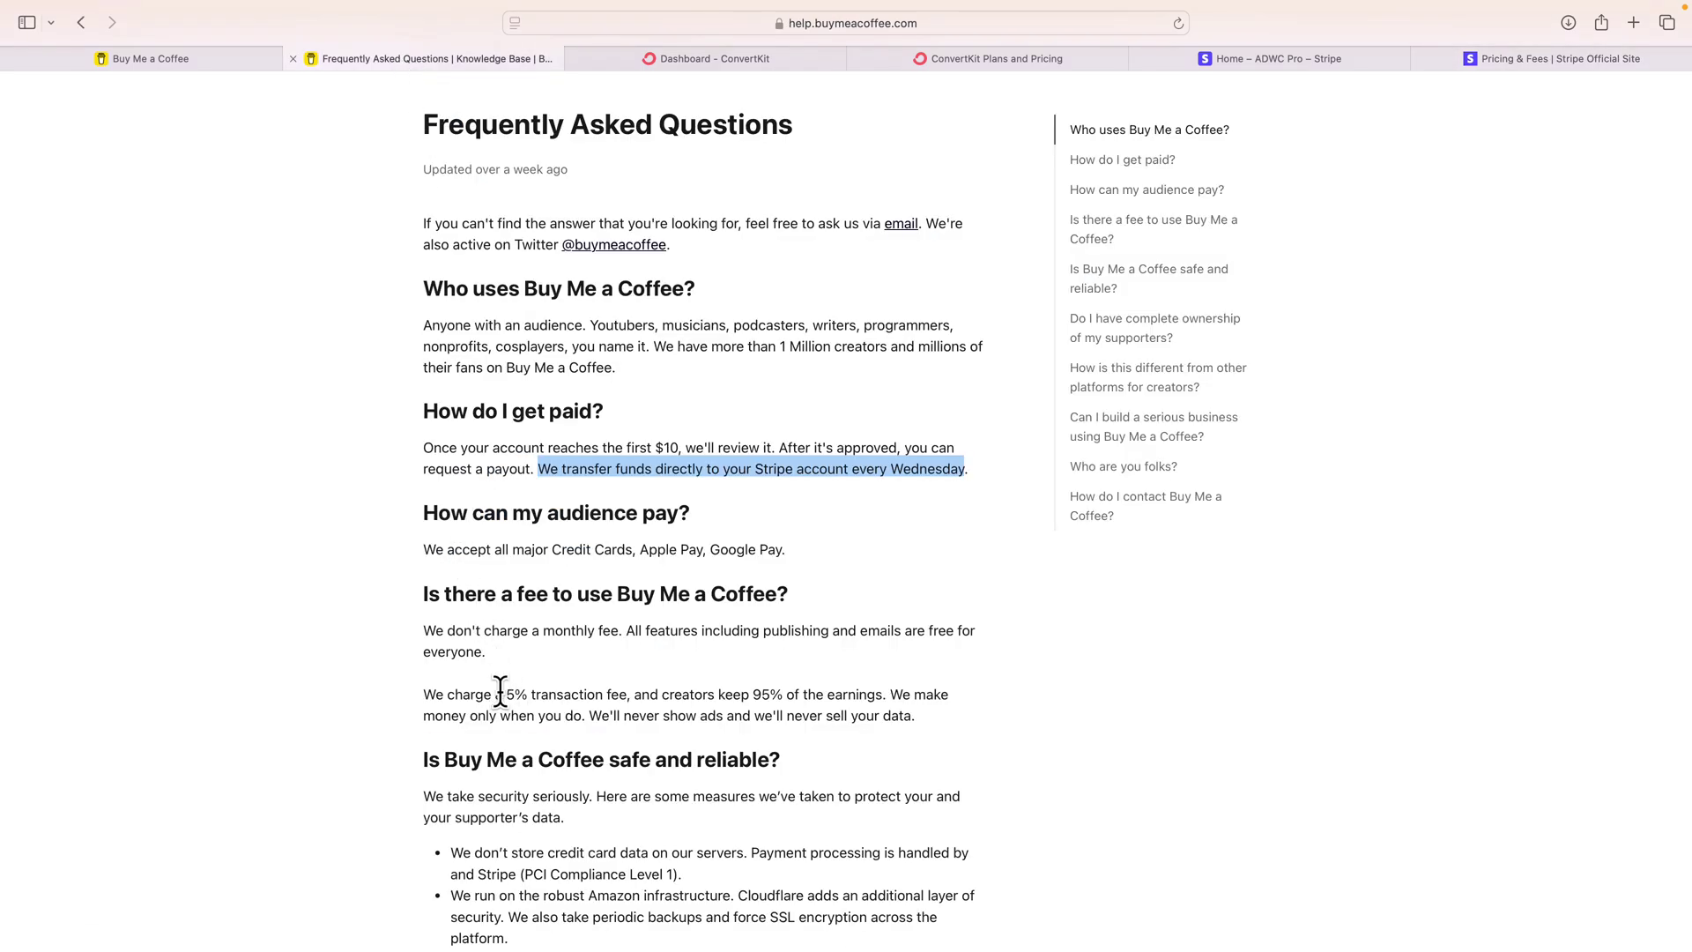
left_click_drag(502, 693, 628, 688)
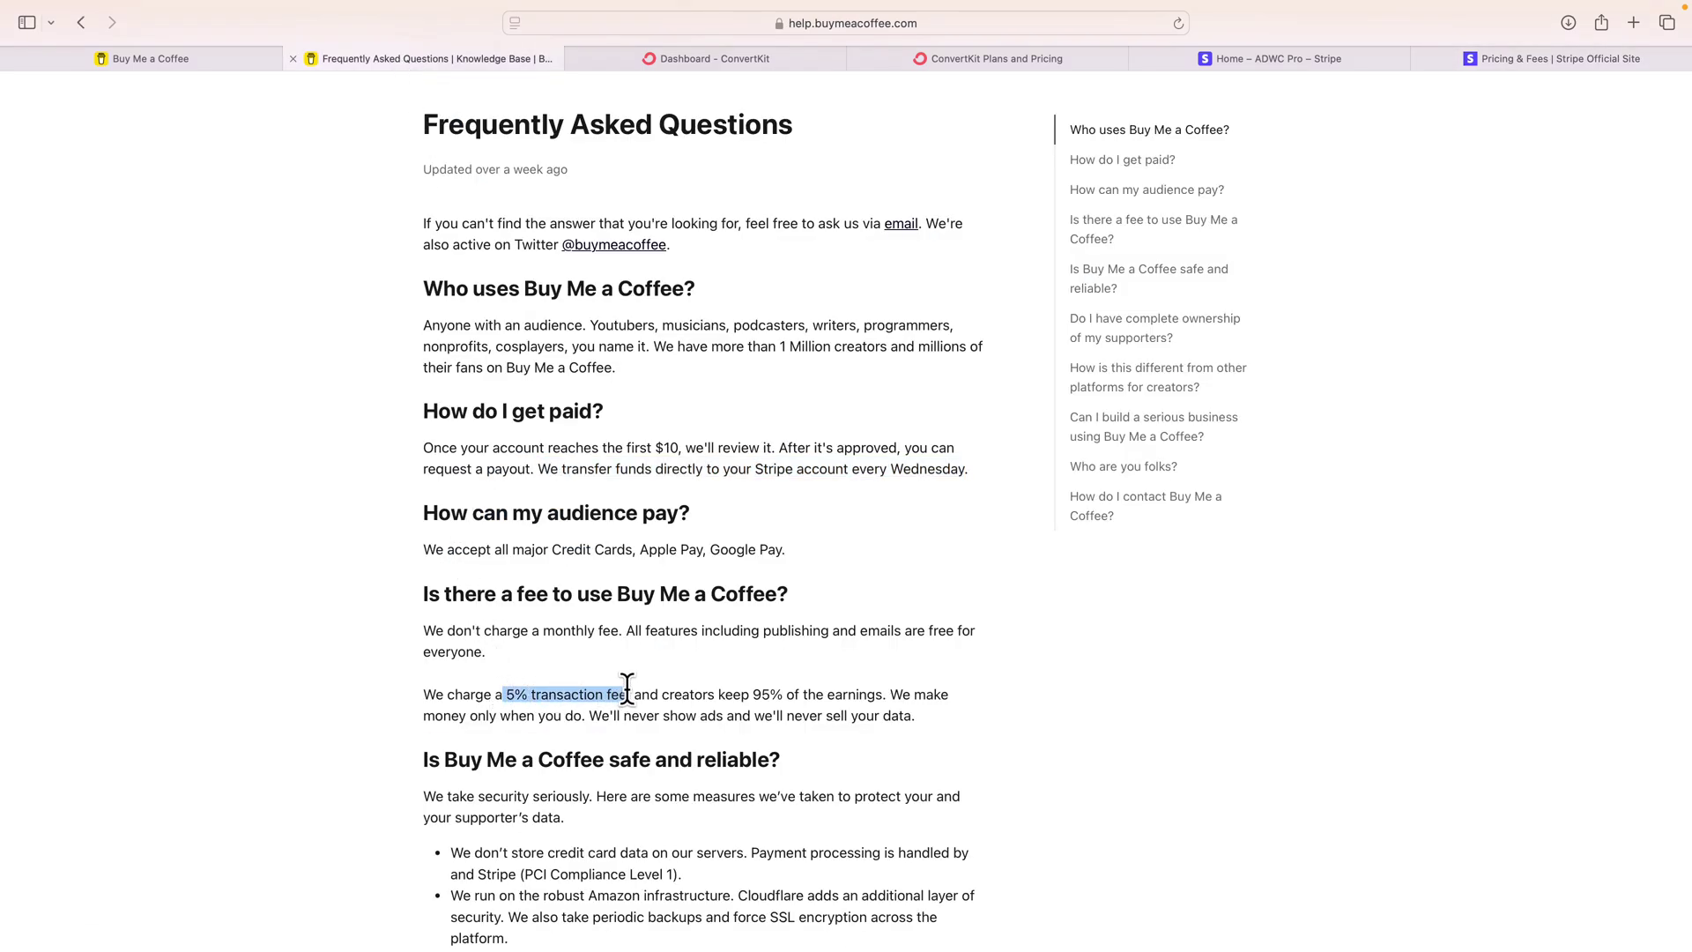
scroll(614, 685, "up", 5)
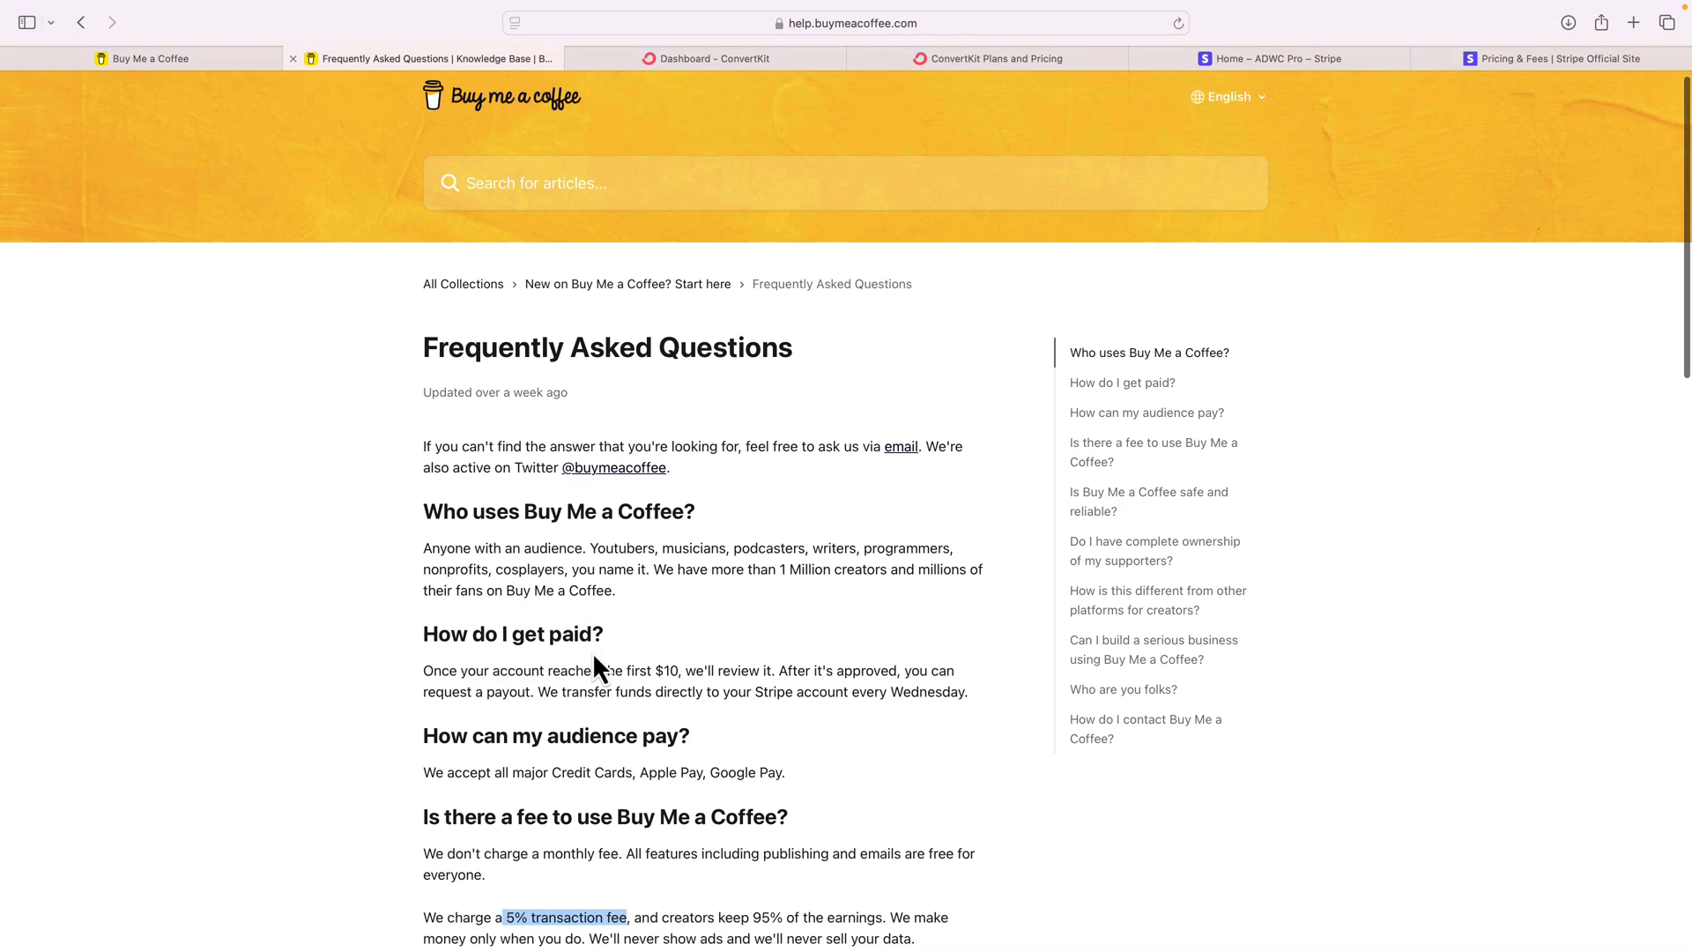
Step: Return to the Buy Me a Coffee homepage and show its Resources links
left_click(160, 59)
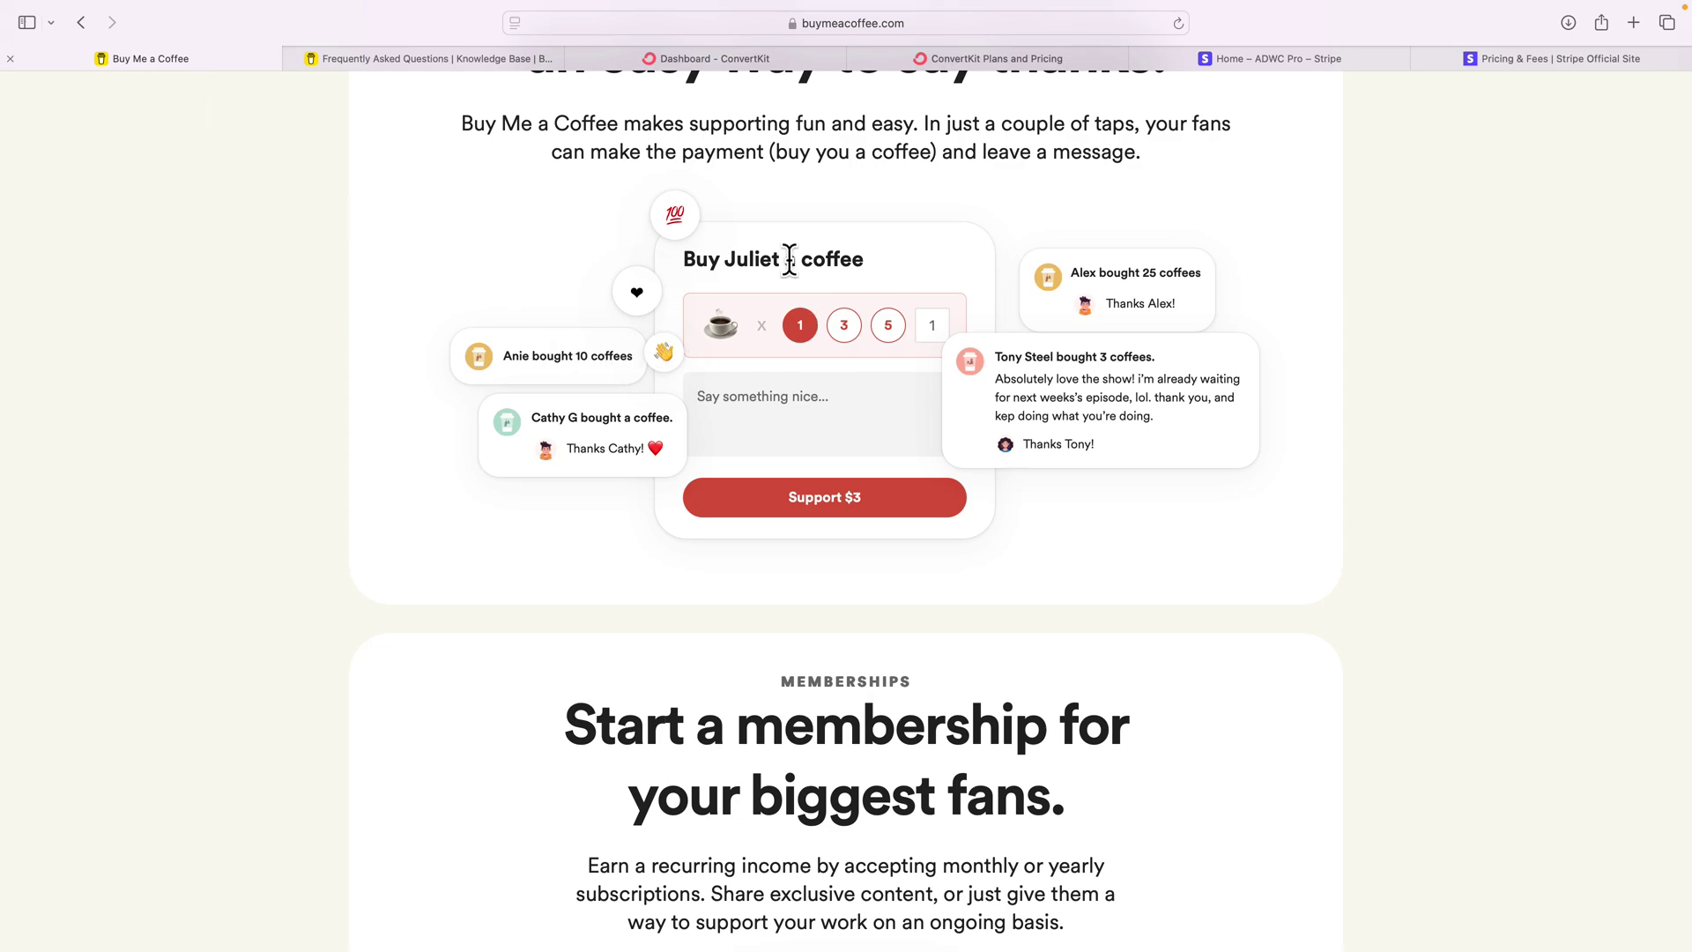
scroll(788, 263, "up", 10)
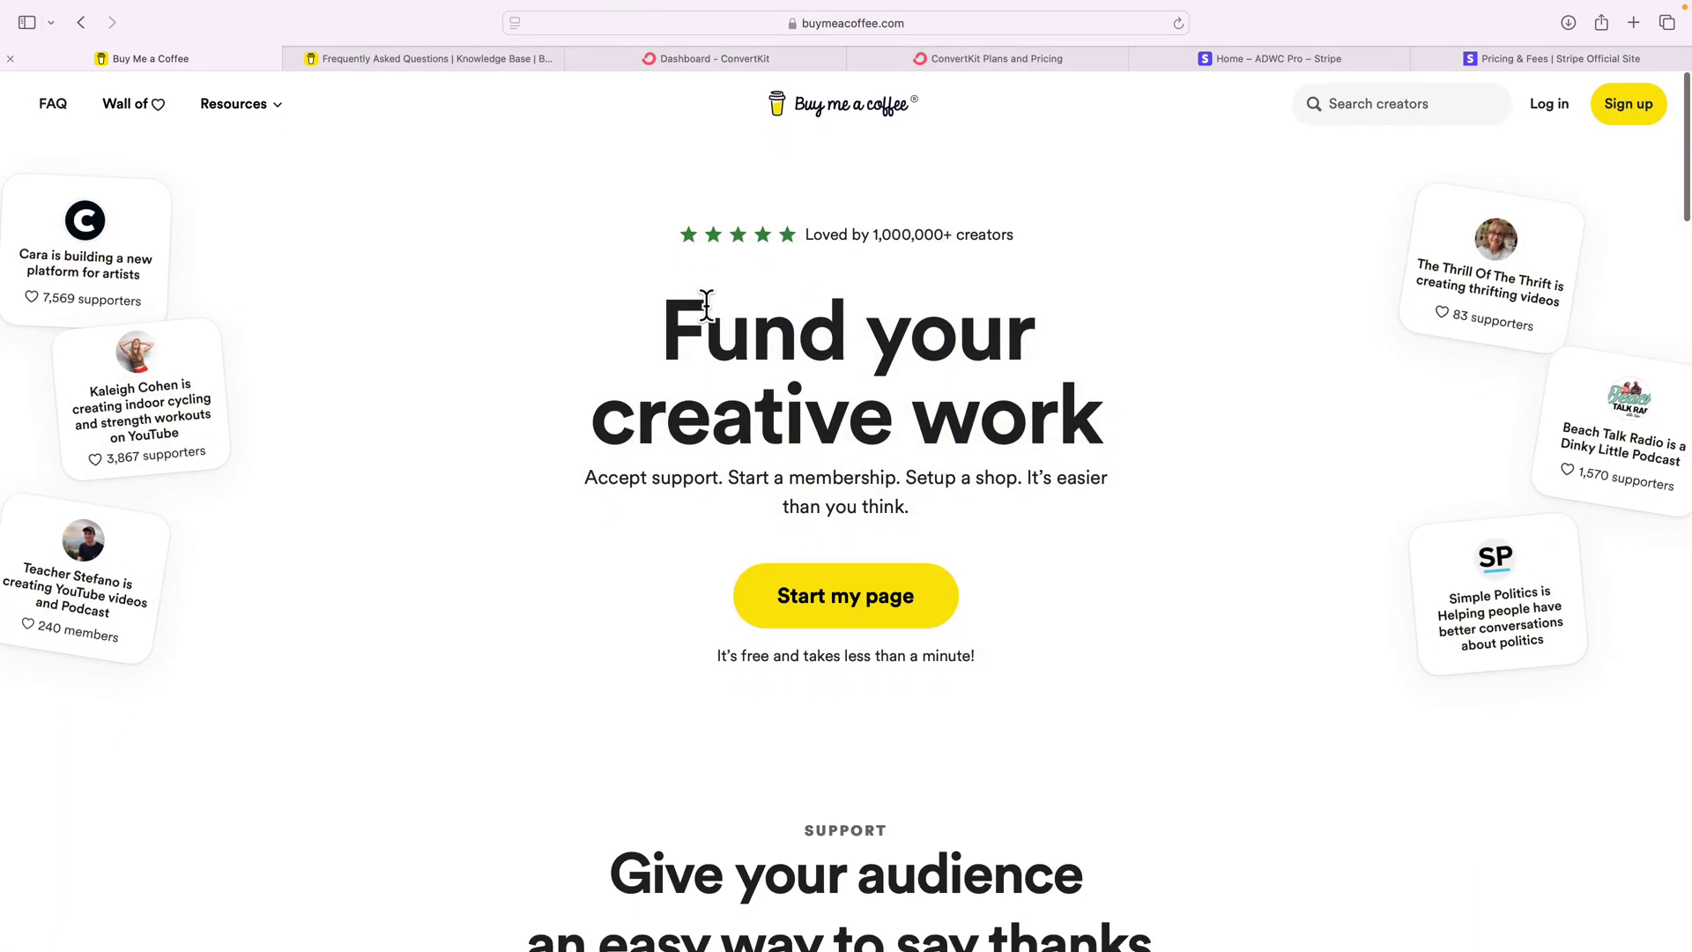
left_click(240, 88)
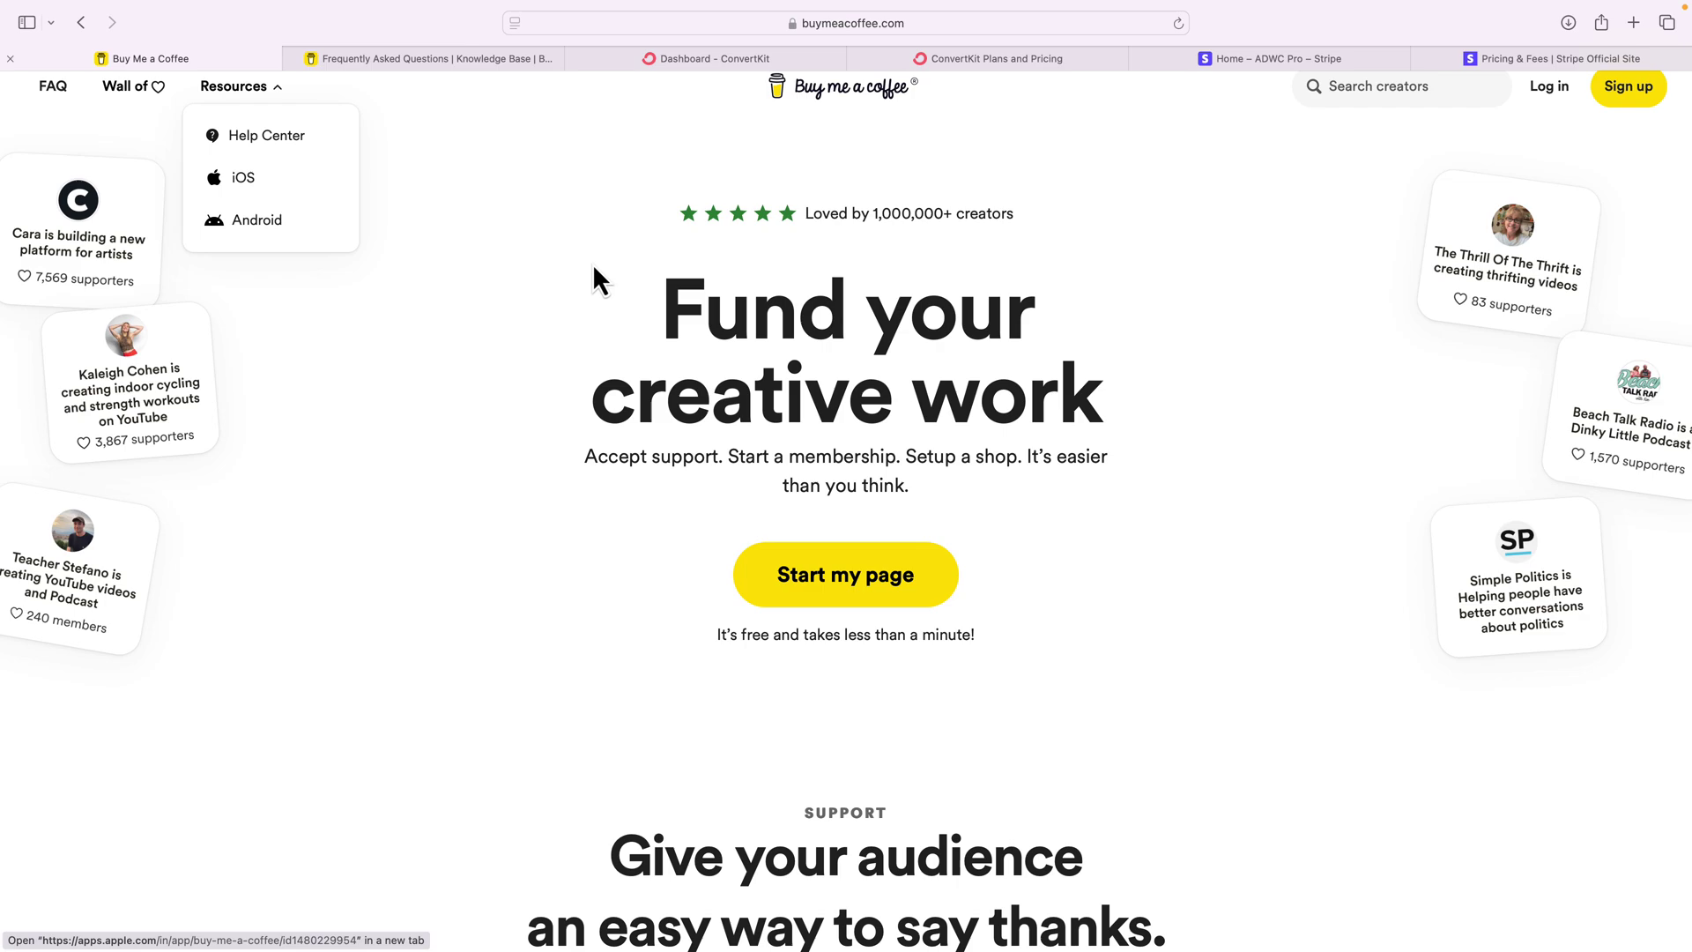
Step: Scroll through the Memberships, Shop and Publish sections, then back up the homepage
scroll(600, 263, "down", 3)
scroll(601, 265, "down", 12)
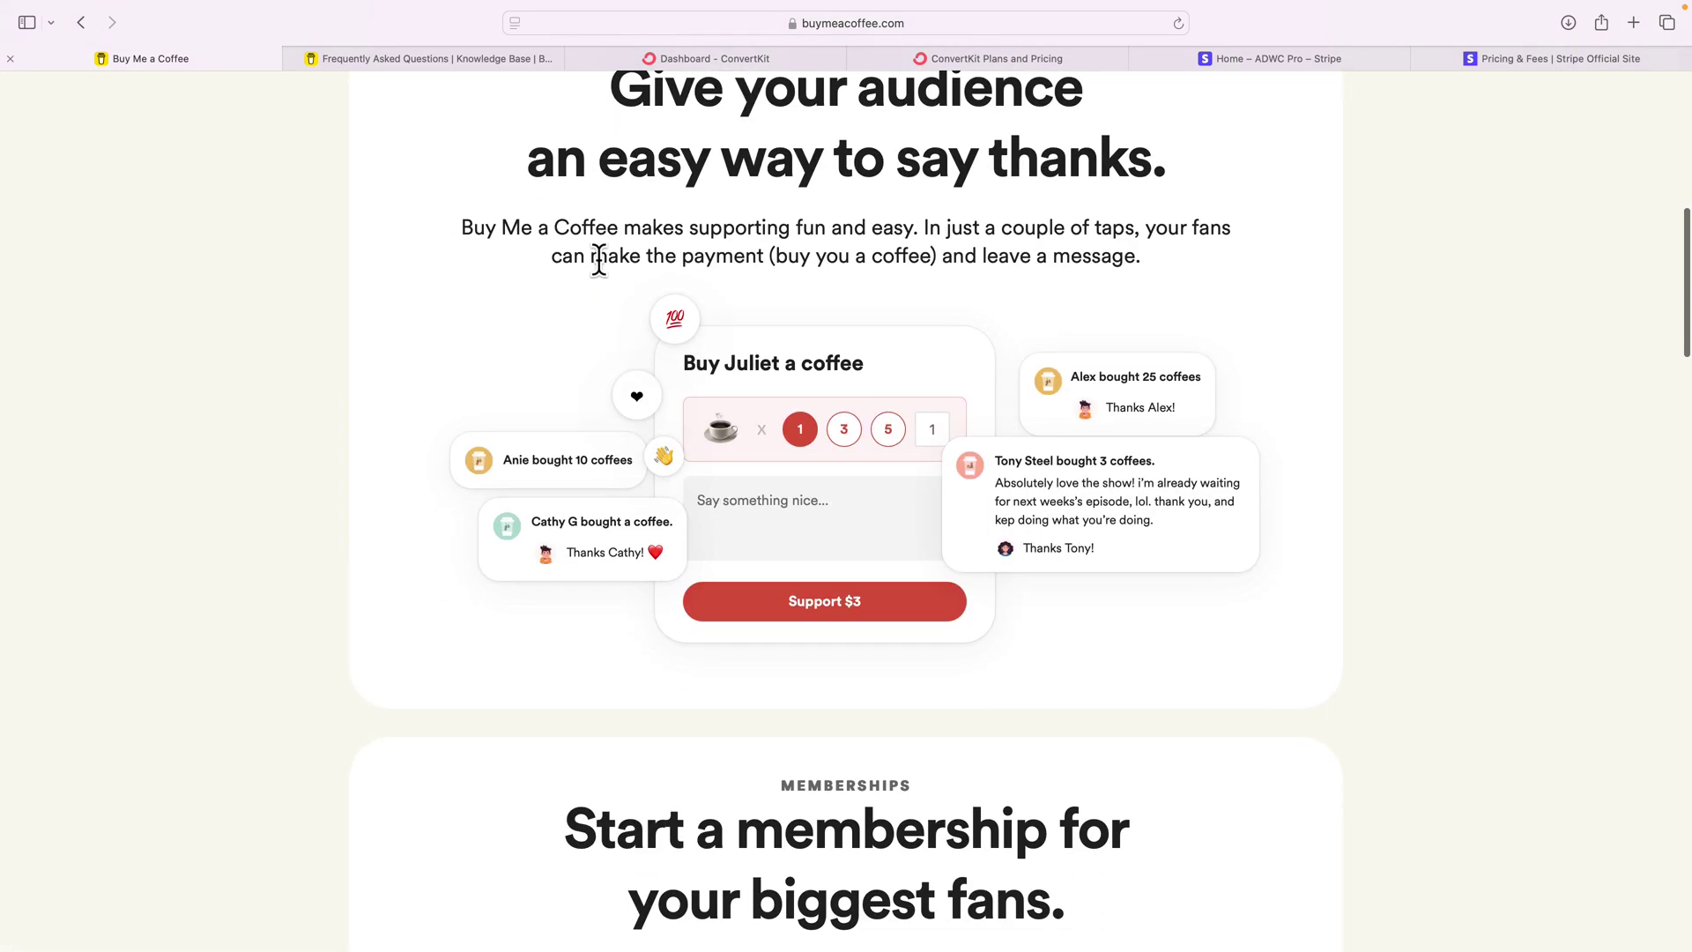
scroll(601, 267, "down", 6)
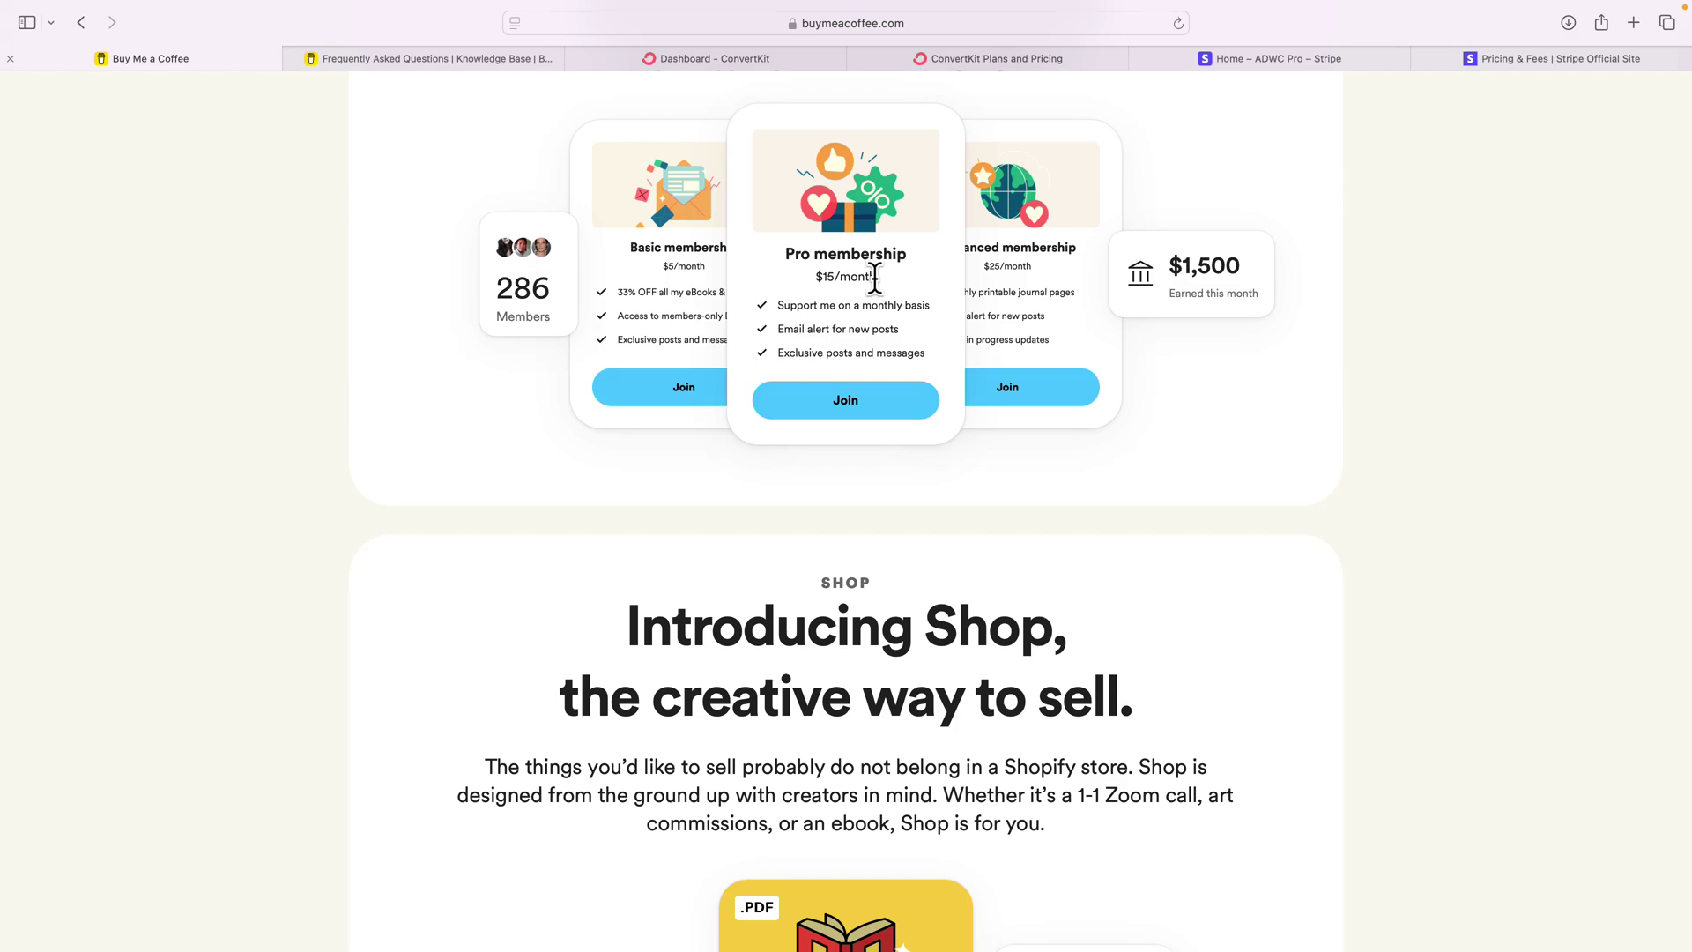
scroll(876, 279, "down", 7)
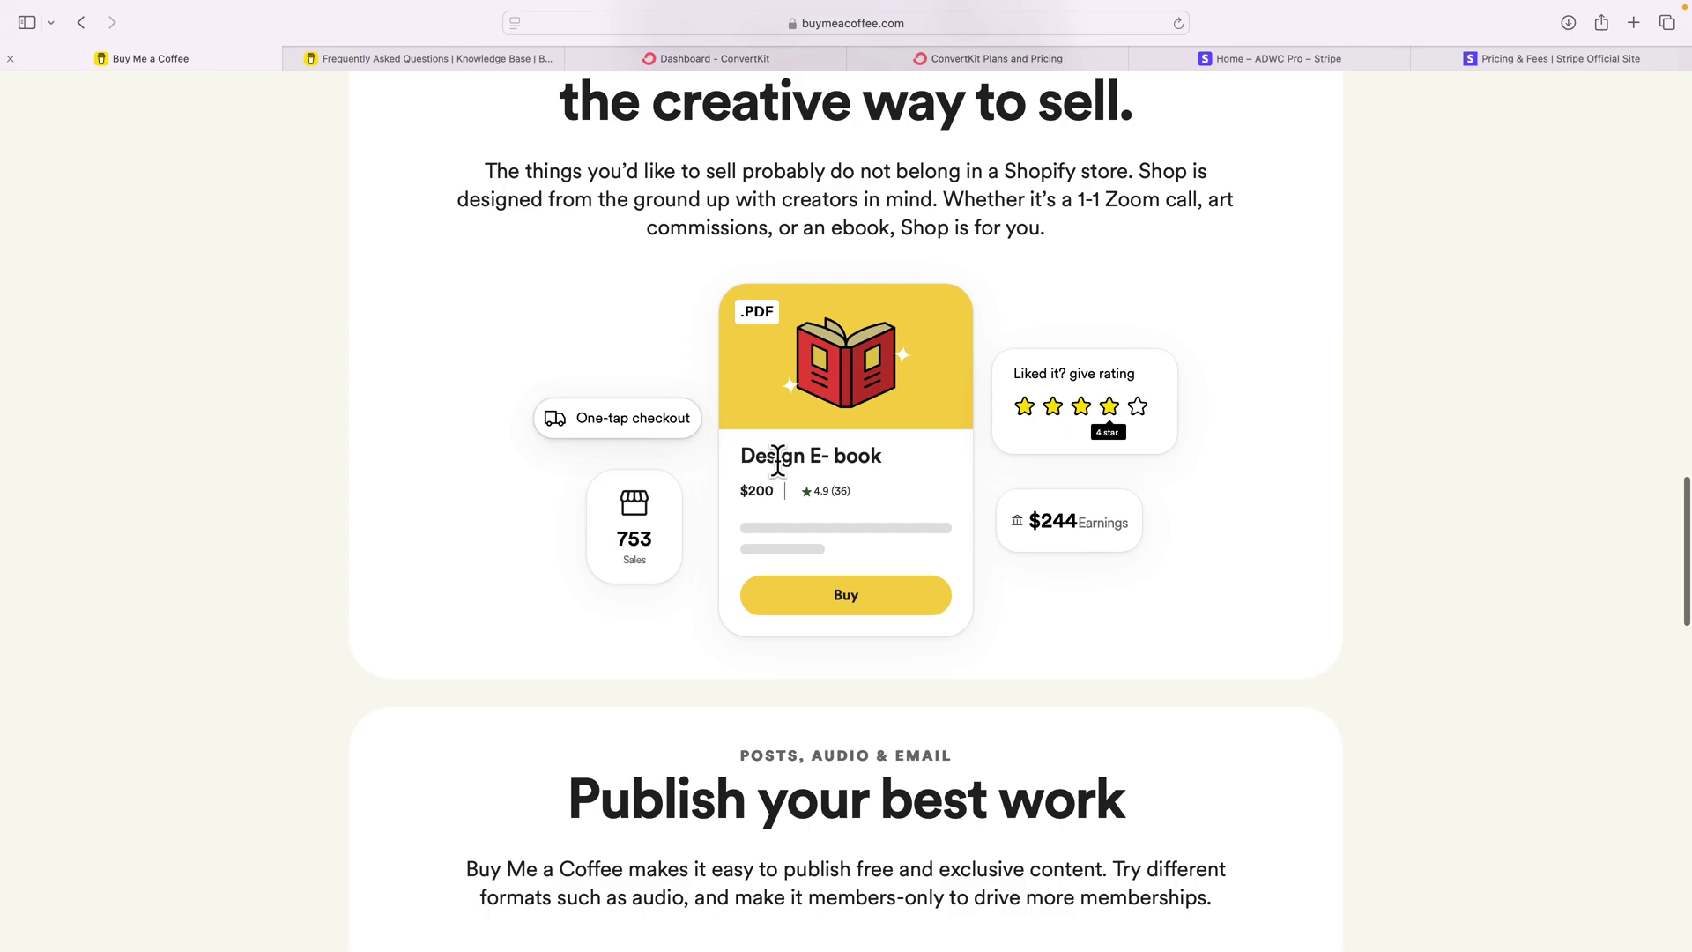
scroll(780, 460, "down", 5)
scroll(784, 480, "down", 3)
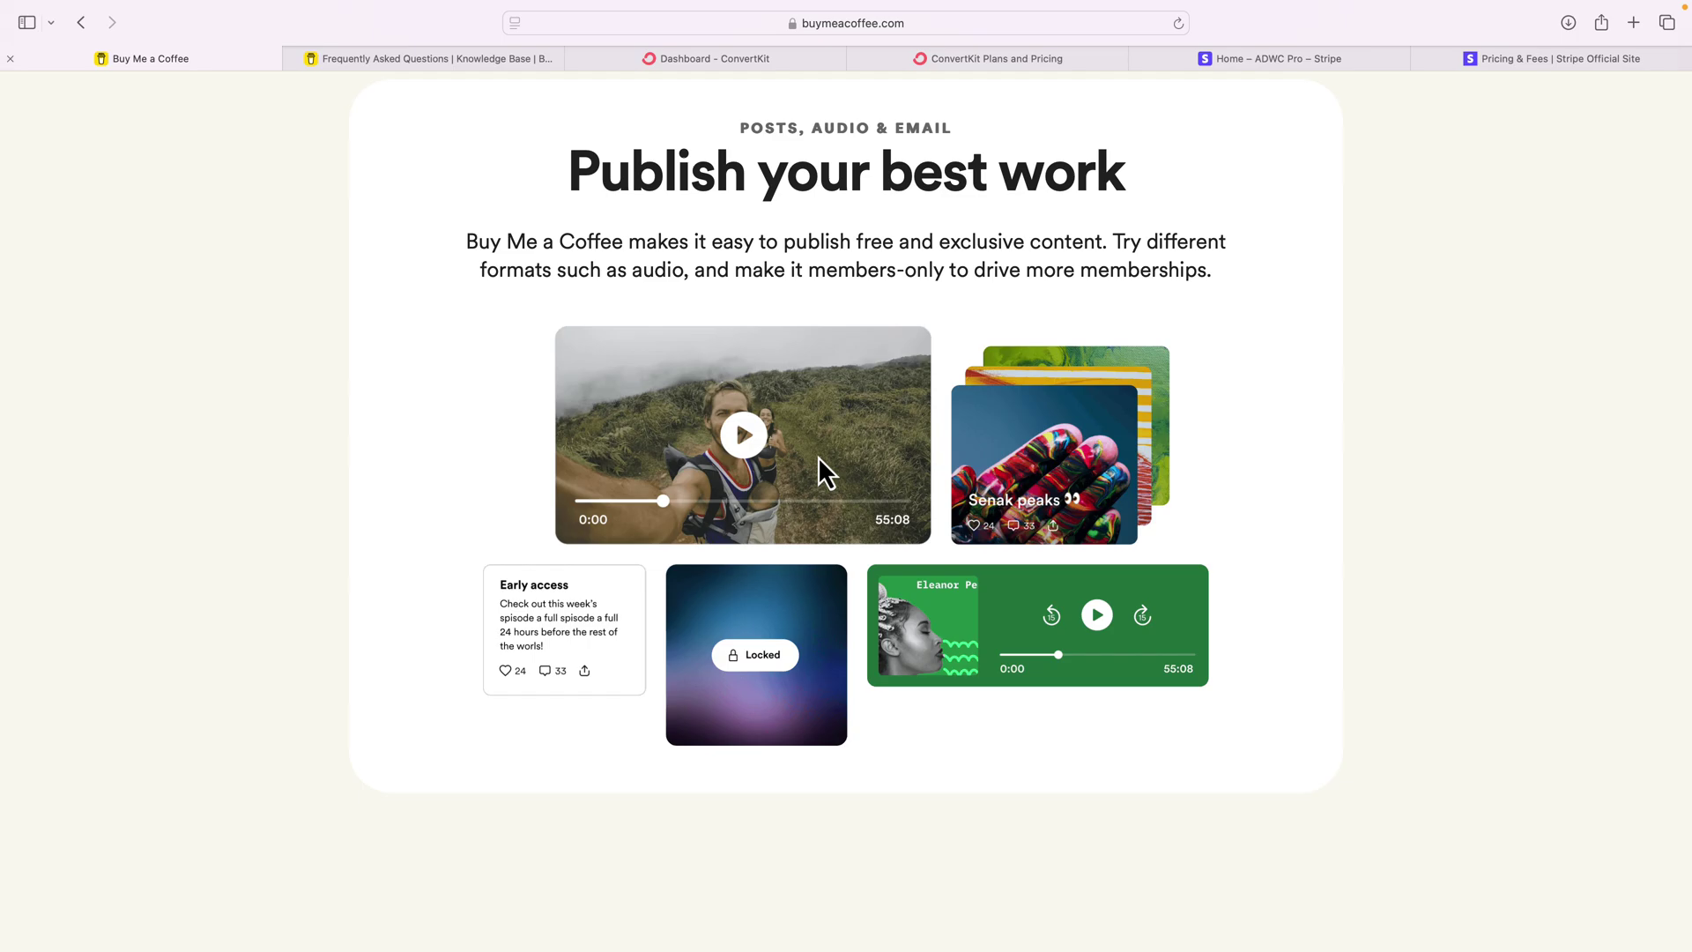
scroll(818, 456, "up", 15)
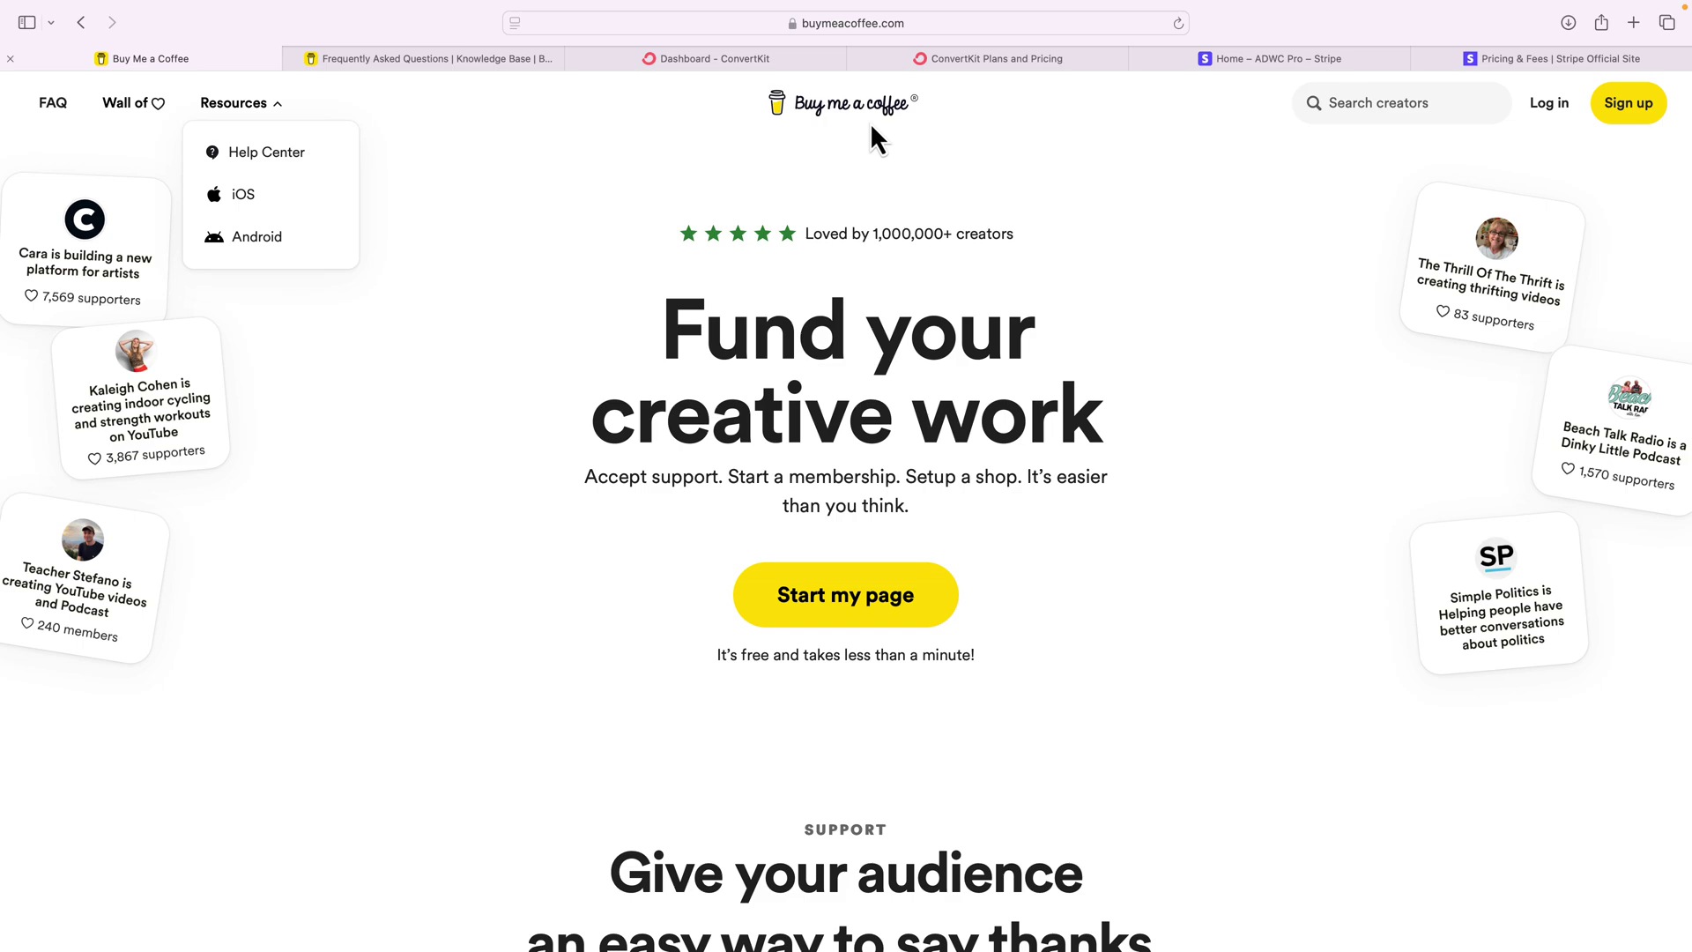
Step: Open ConvertKit Pricing and expand all features for Newsletter $0, Creator $25, Creator Pro $50
left_click(987, 58)
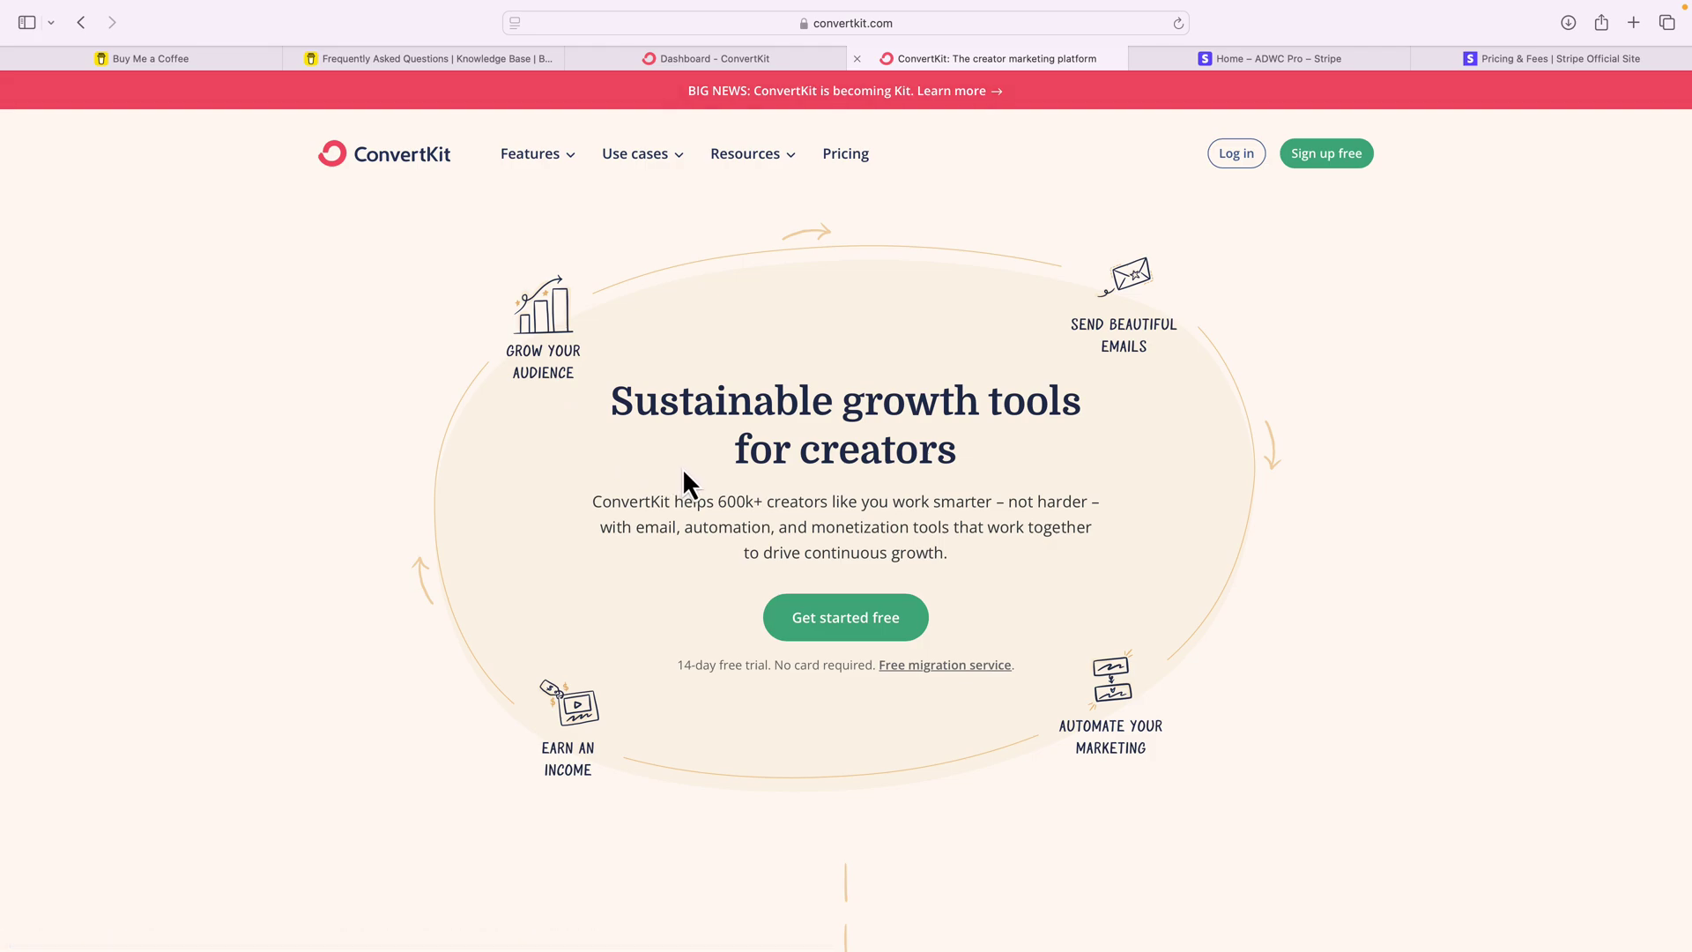
scroll(841, 166, "down", 1)
left_click(840, 166)
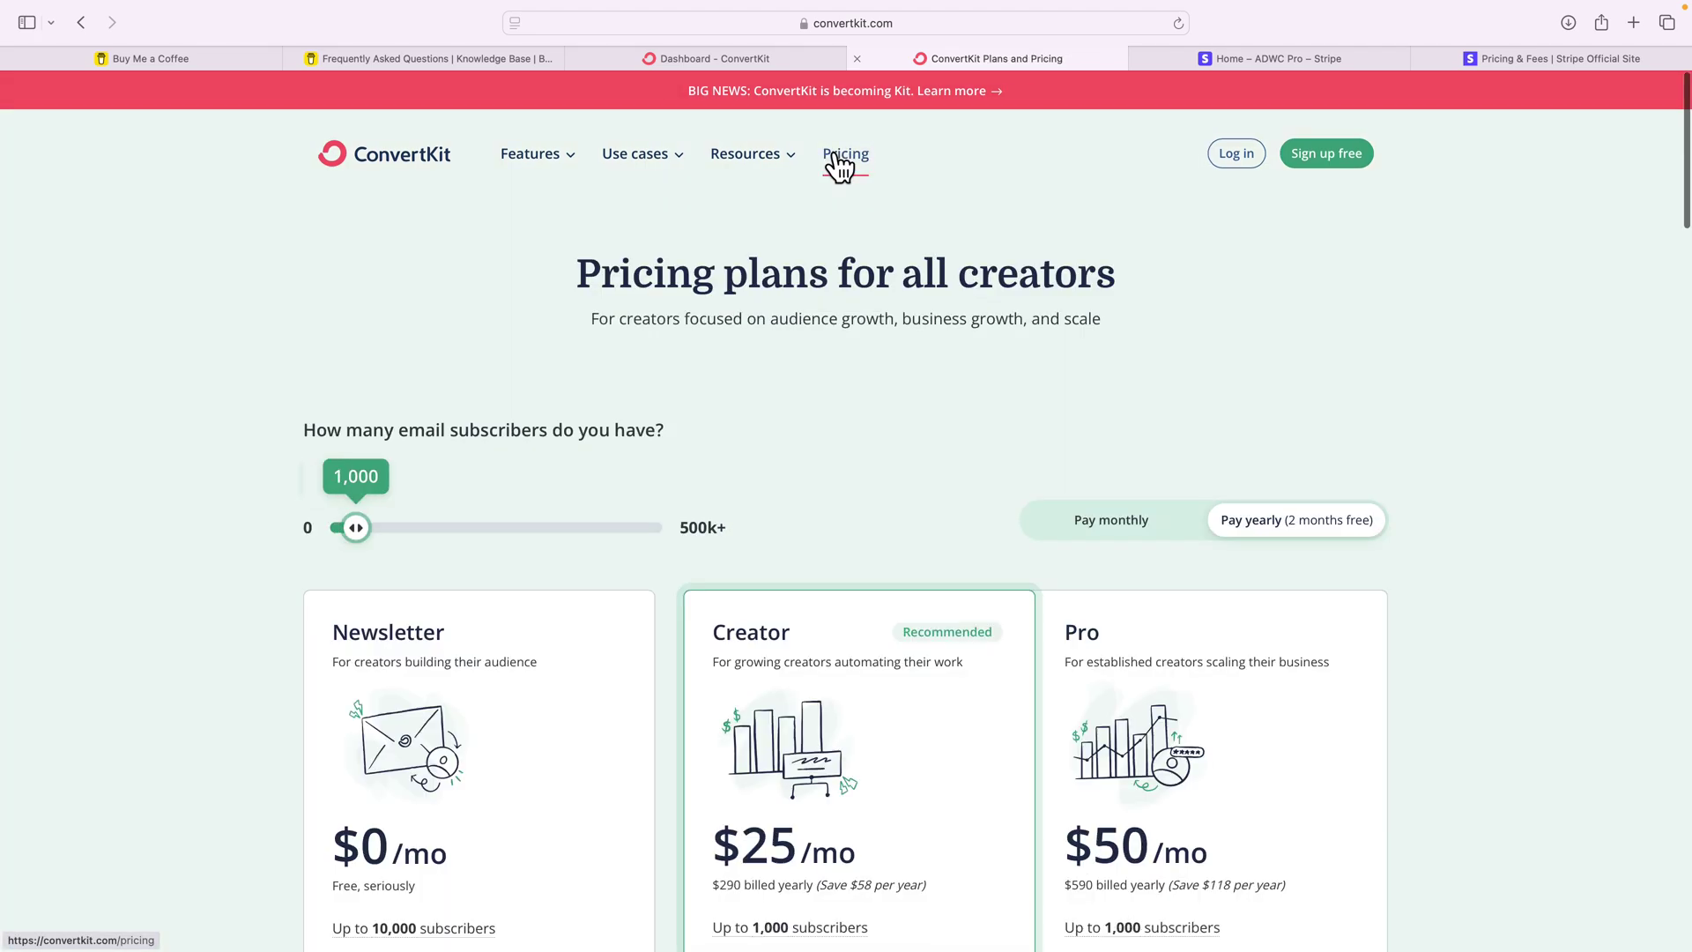
scroll(833, 357, "down", 3)
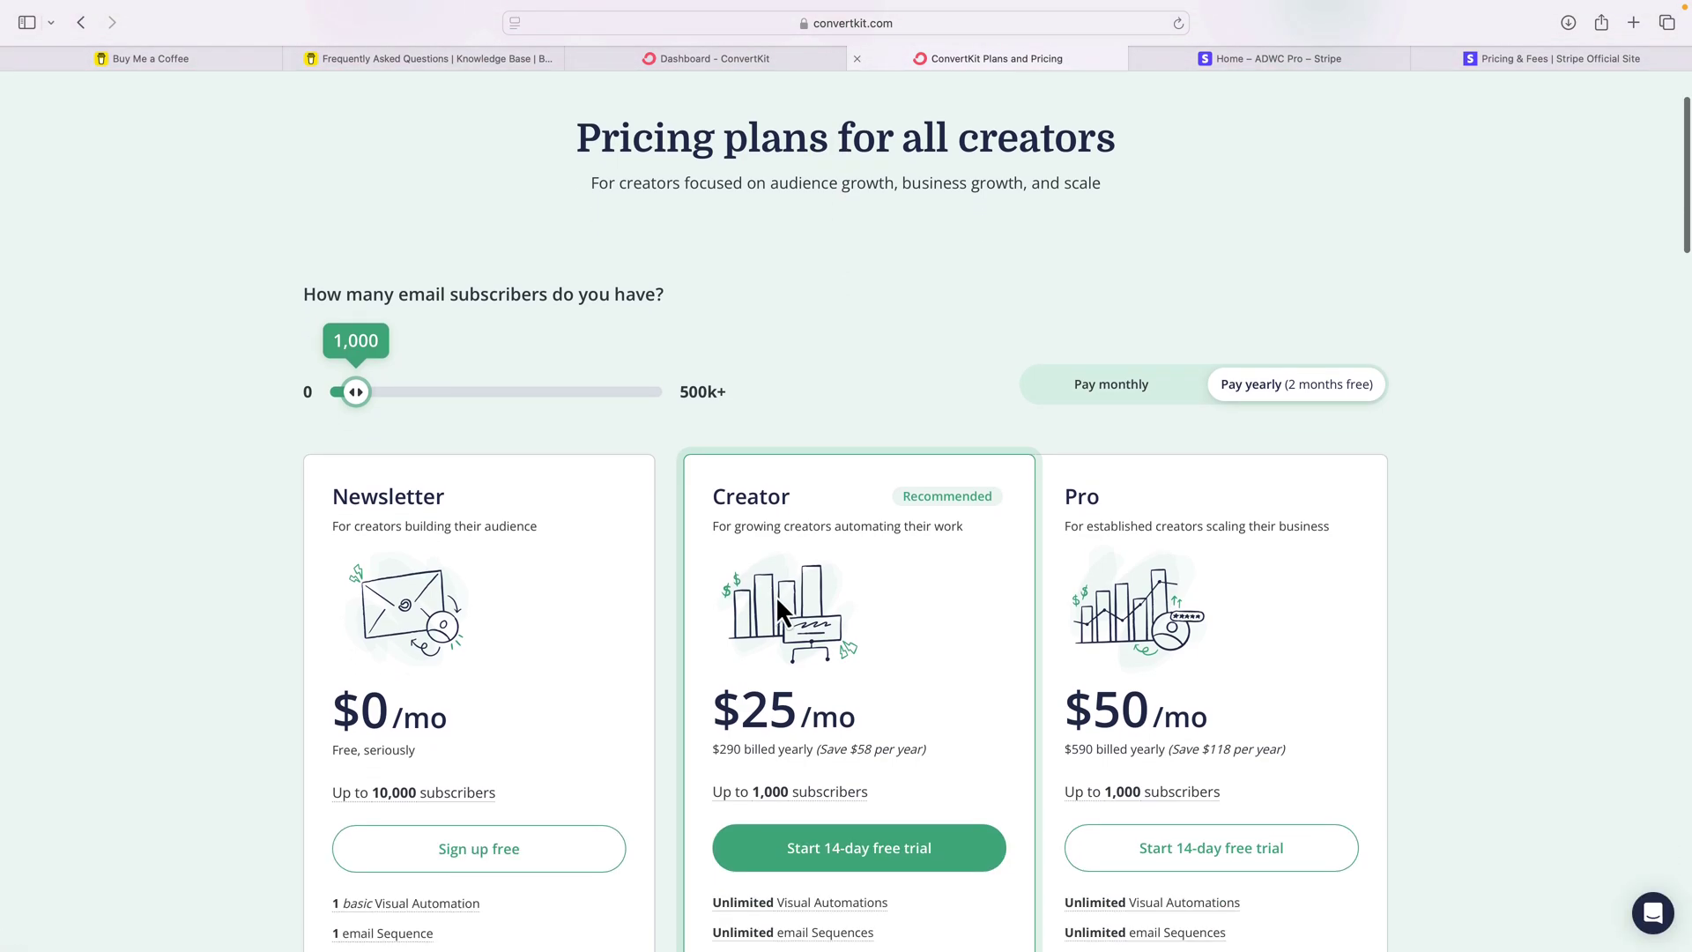
mouse_move(759, 797)
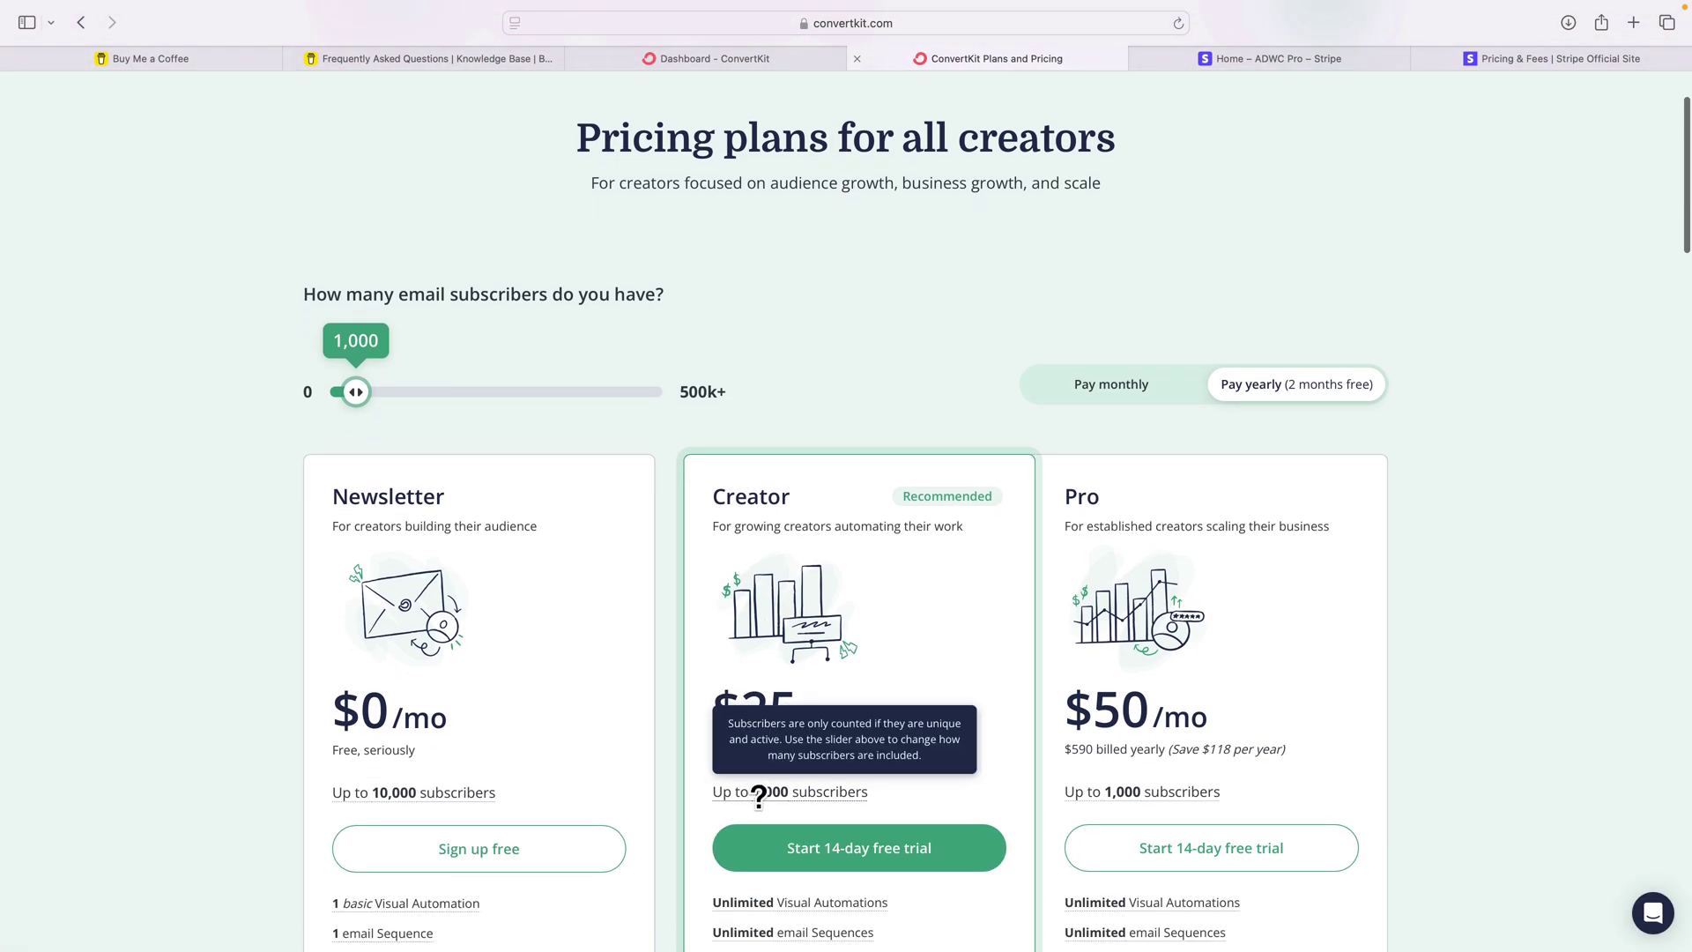
scroll(759, 797, "down", 10)
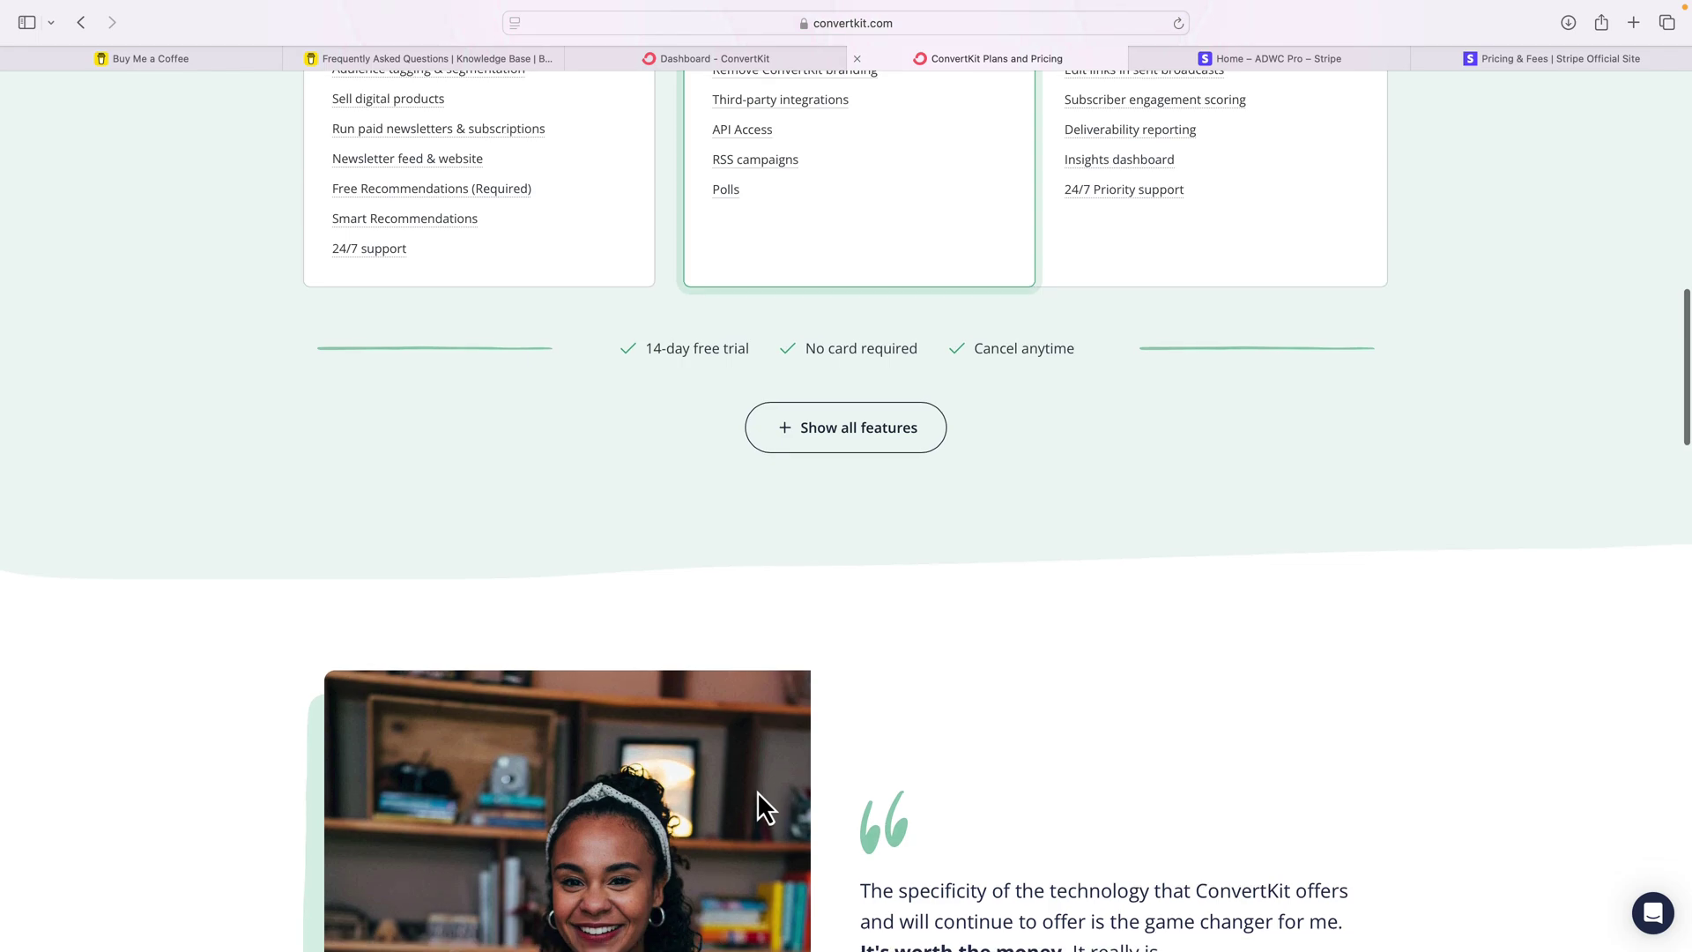
scroll(758, 791, "up", 1)
left_click(859, 497)
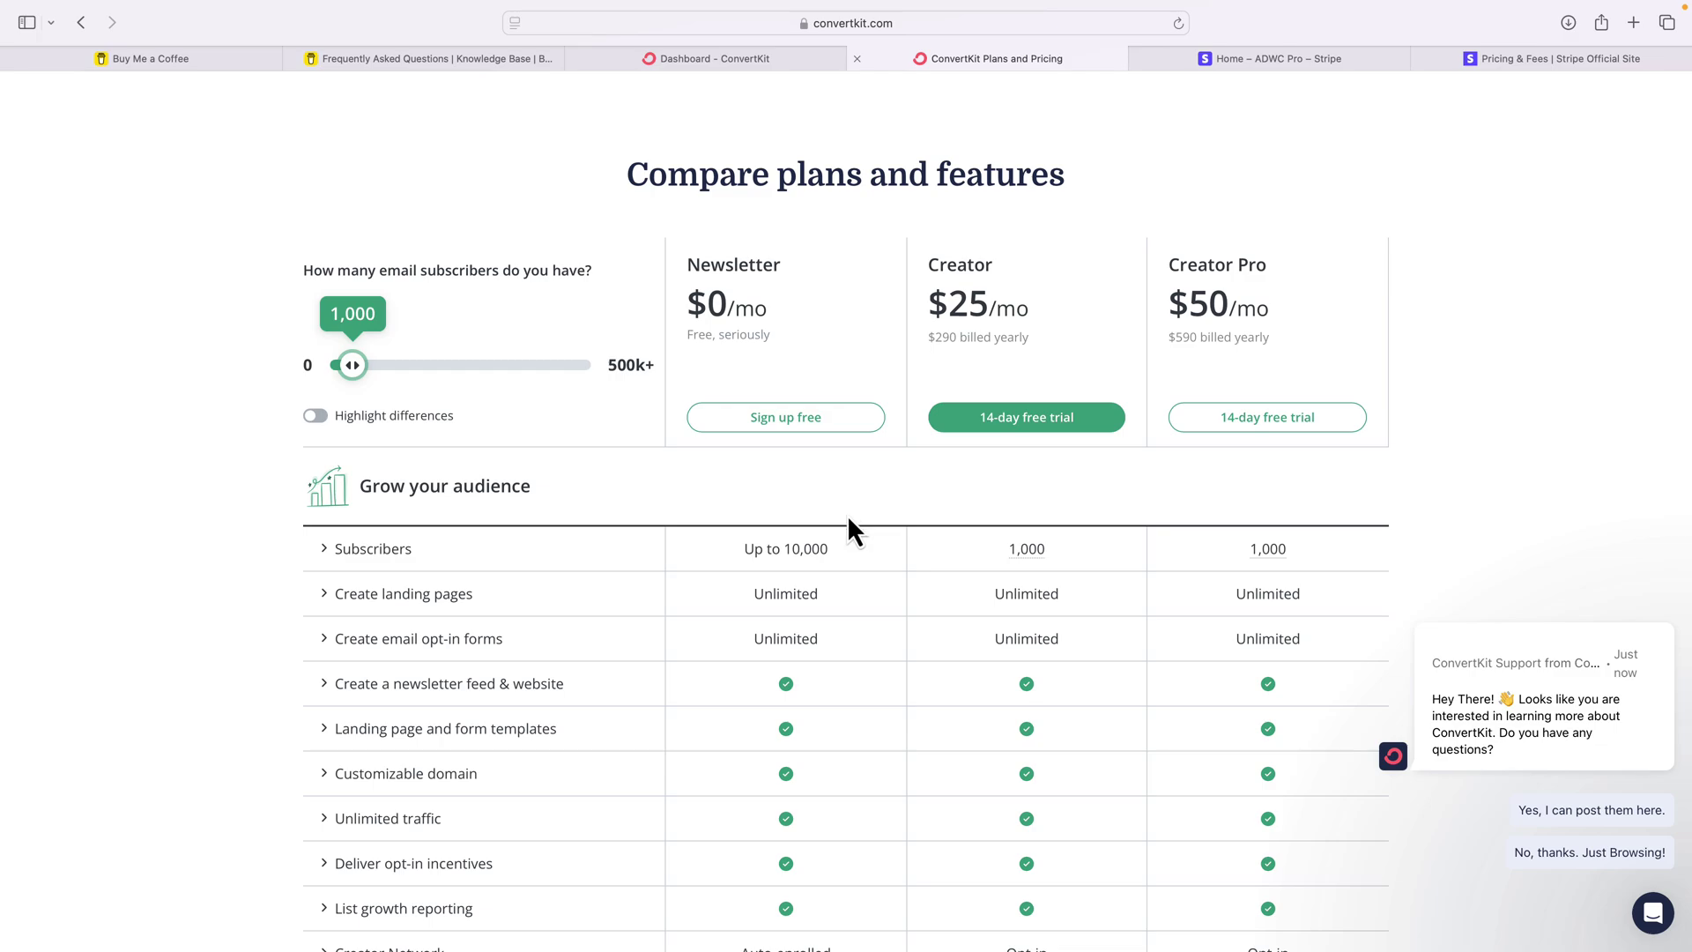
Step: Mark the Creator plan's $25/mo price and scroll to the Monetize your content rows
left_click_drag(927, 302, 1016, 303)
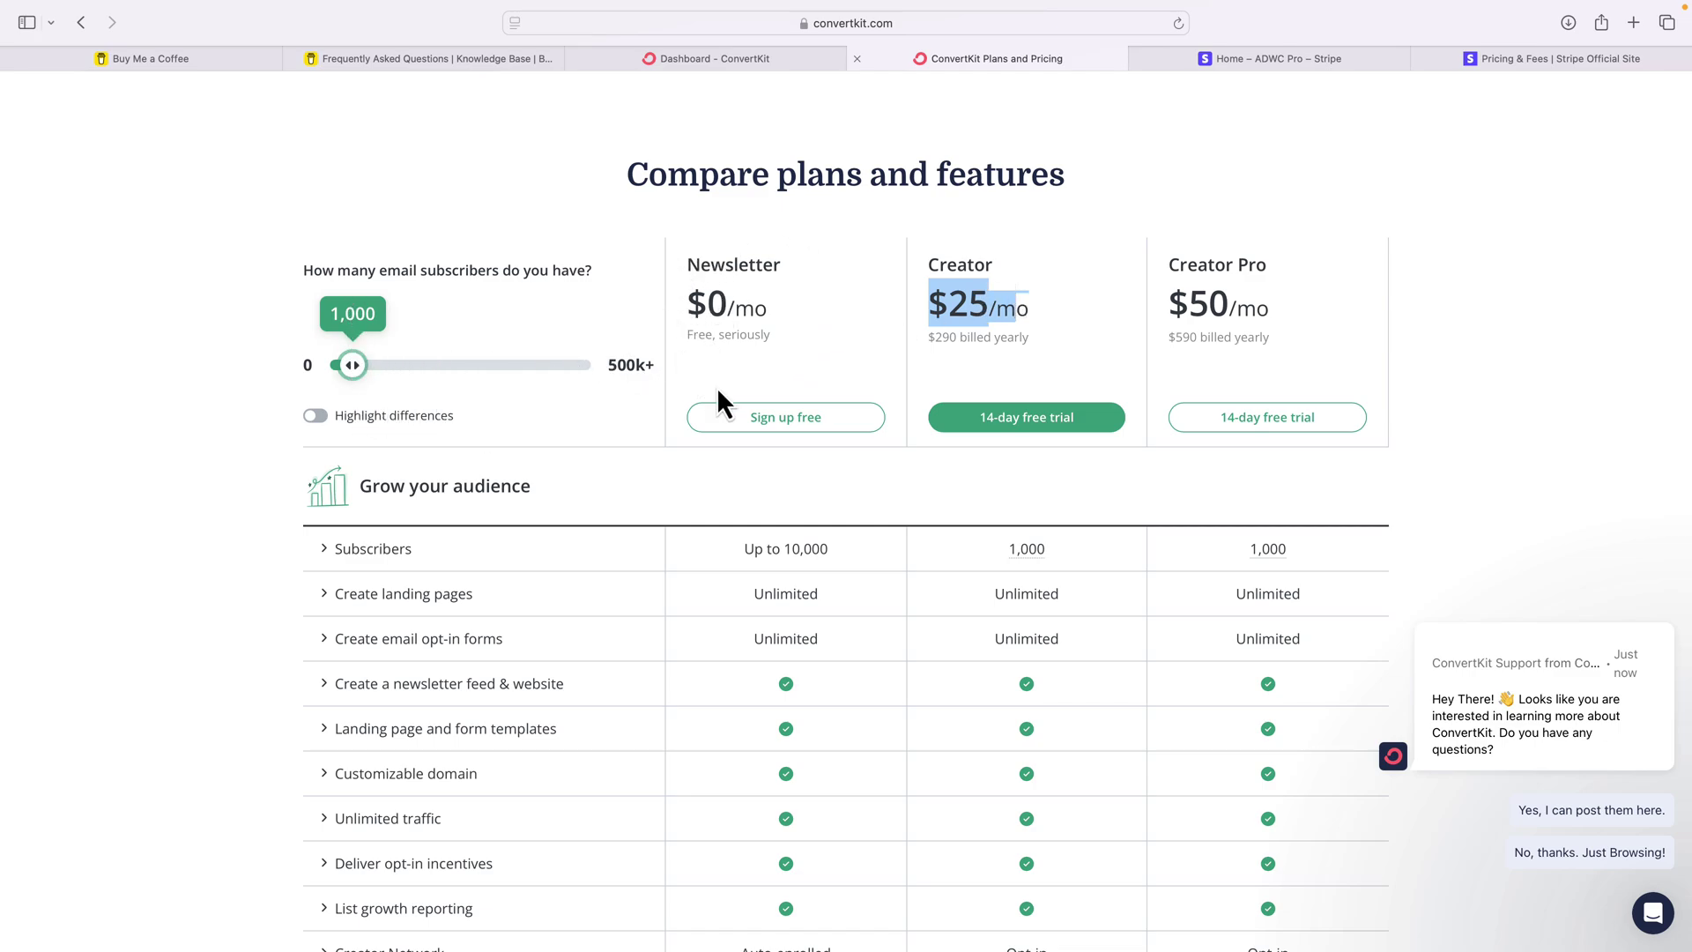
scroll(751, 432, "down", 3)
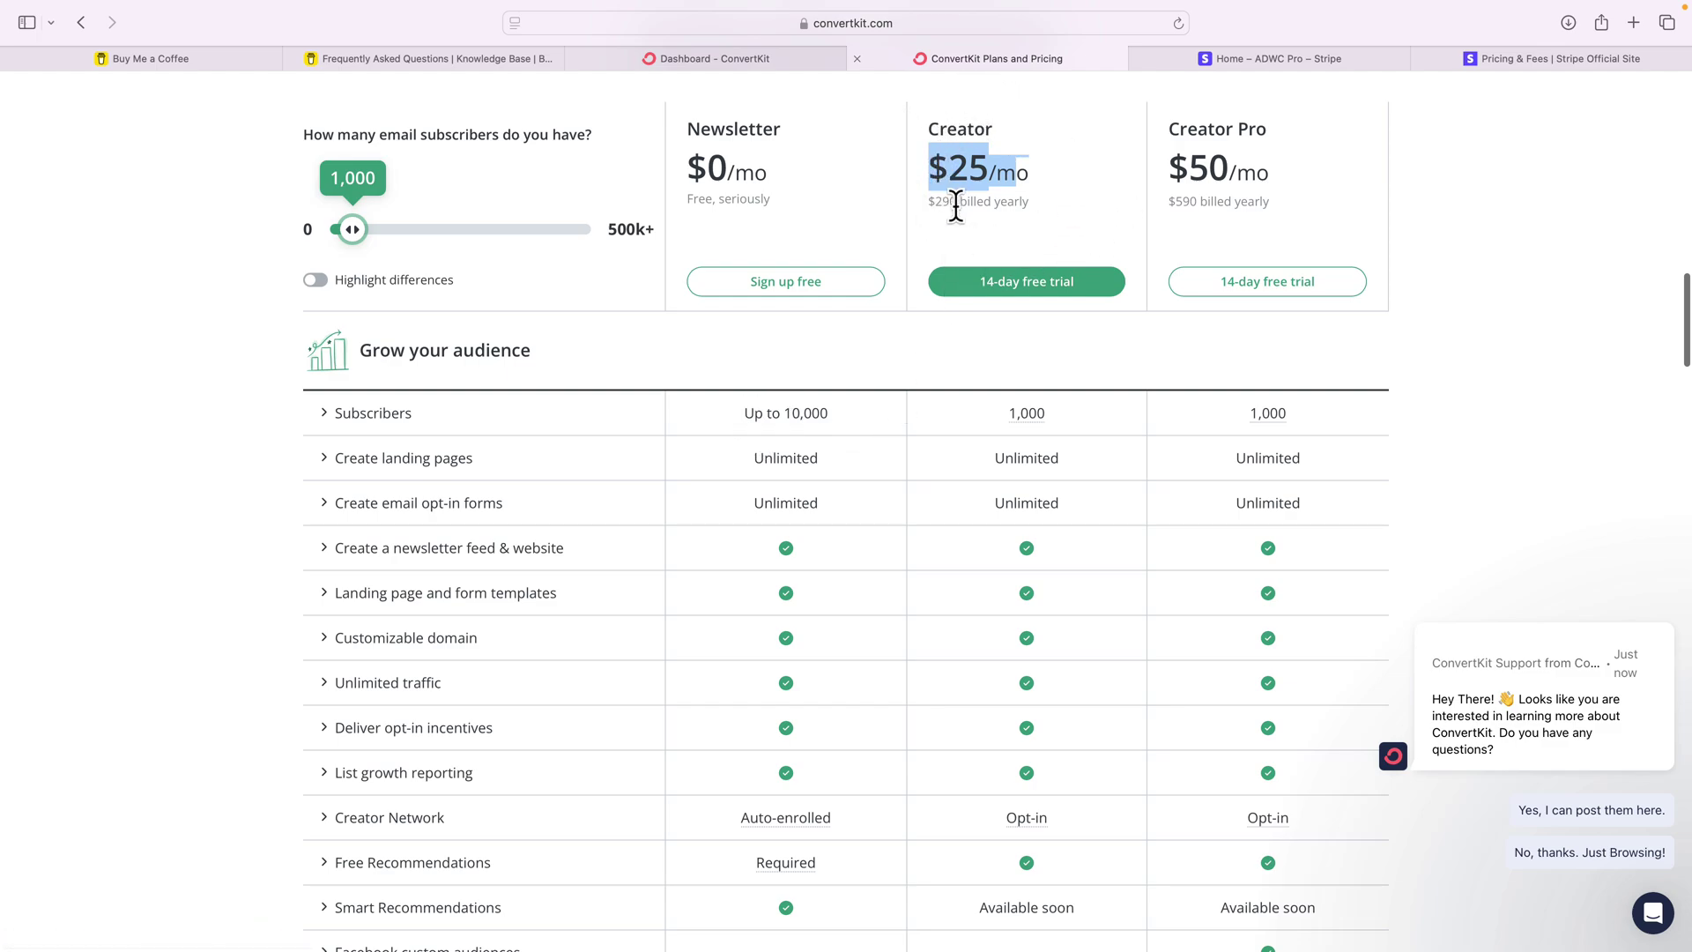
scroll(955, 210, "down", 5)
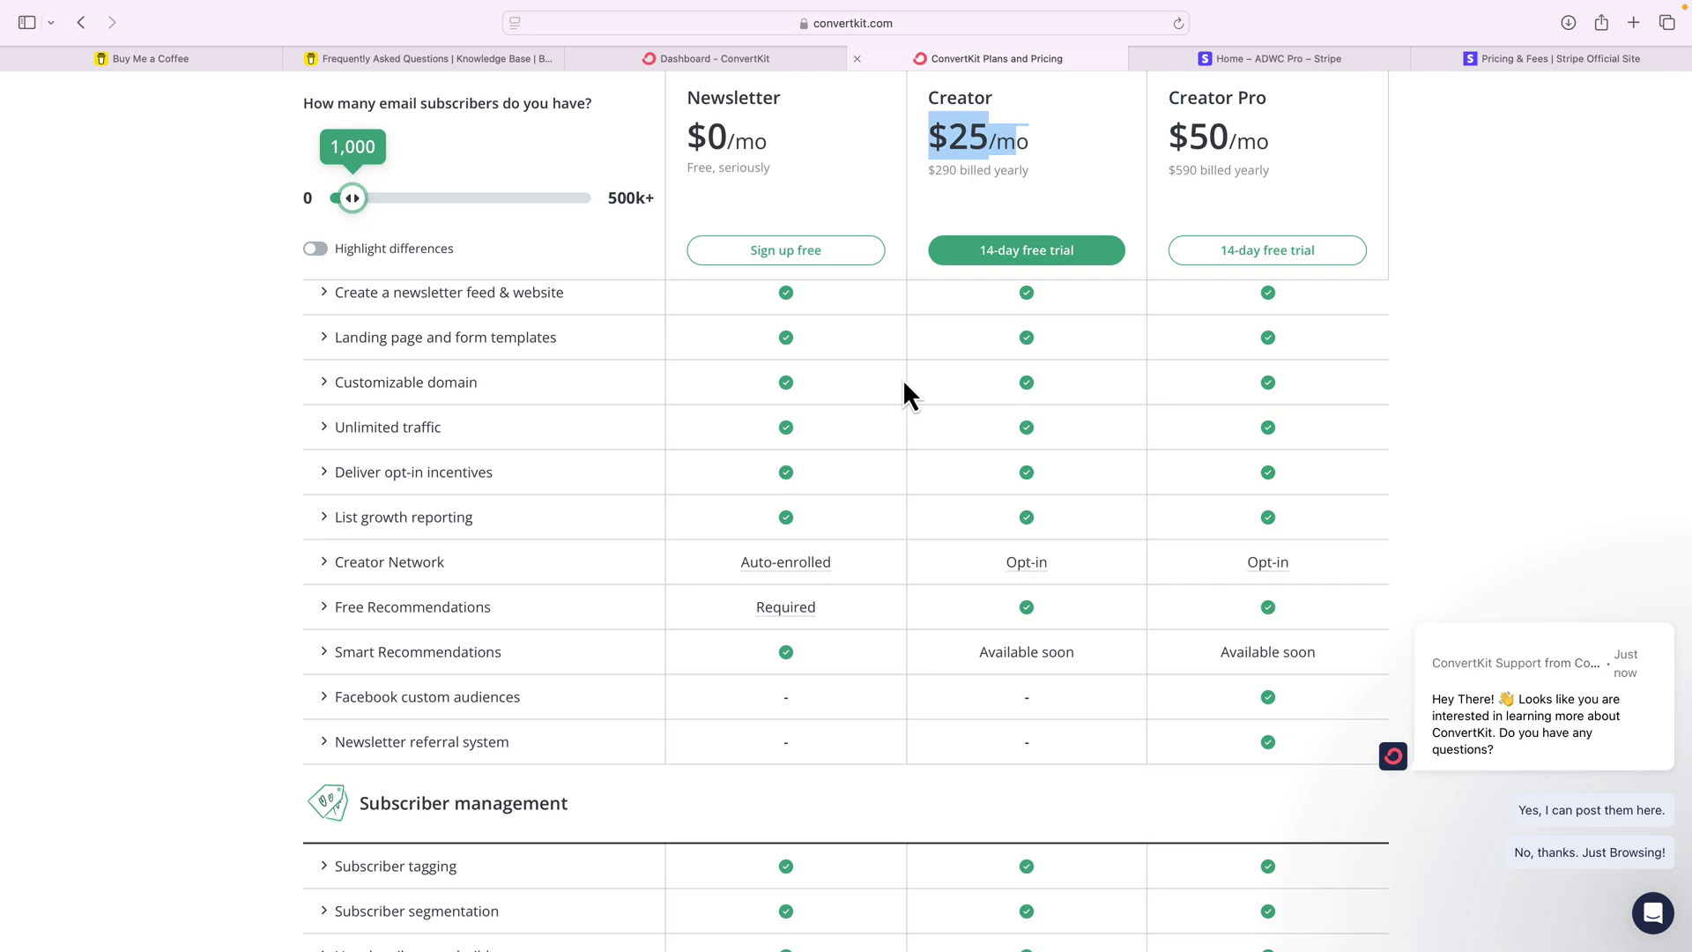
scroll(903, 379, "down", 12)
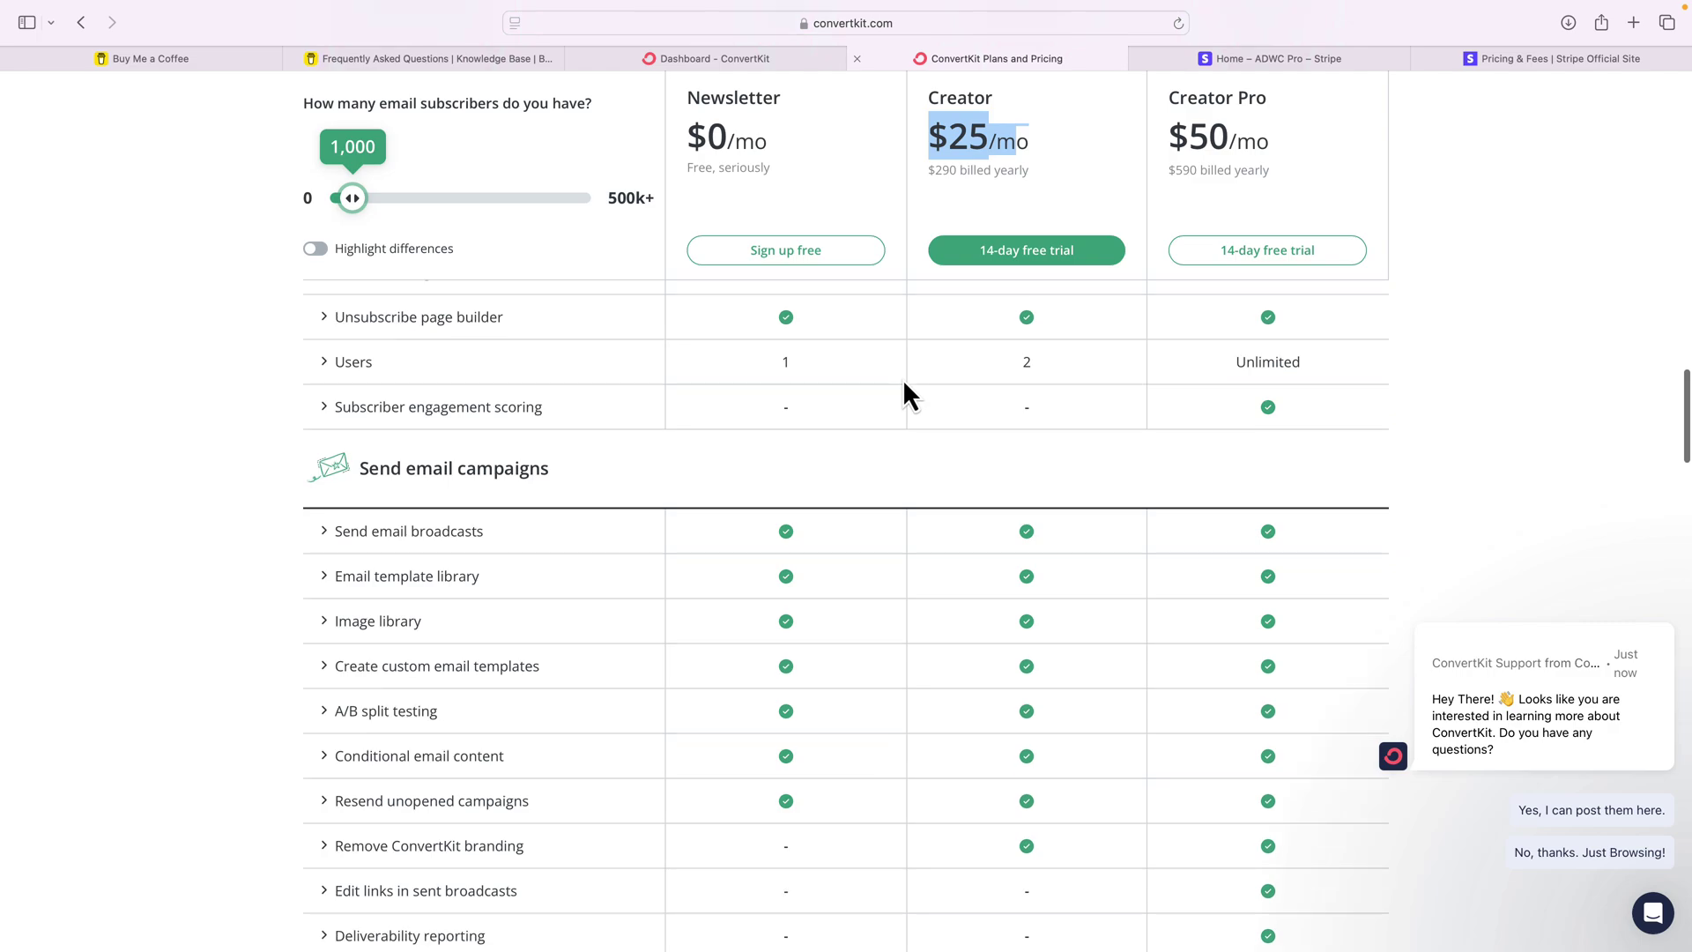
scroll(903, 379, "down", 10)
scroll(904, 384, "down", 3)
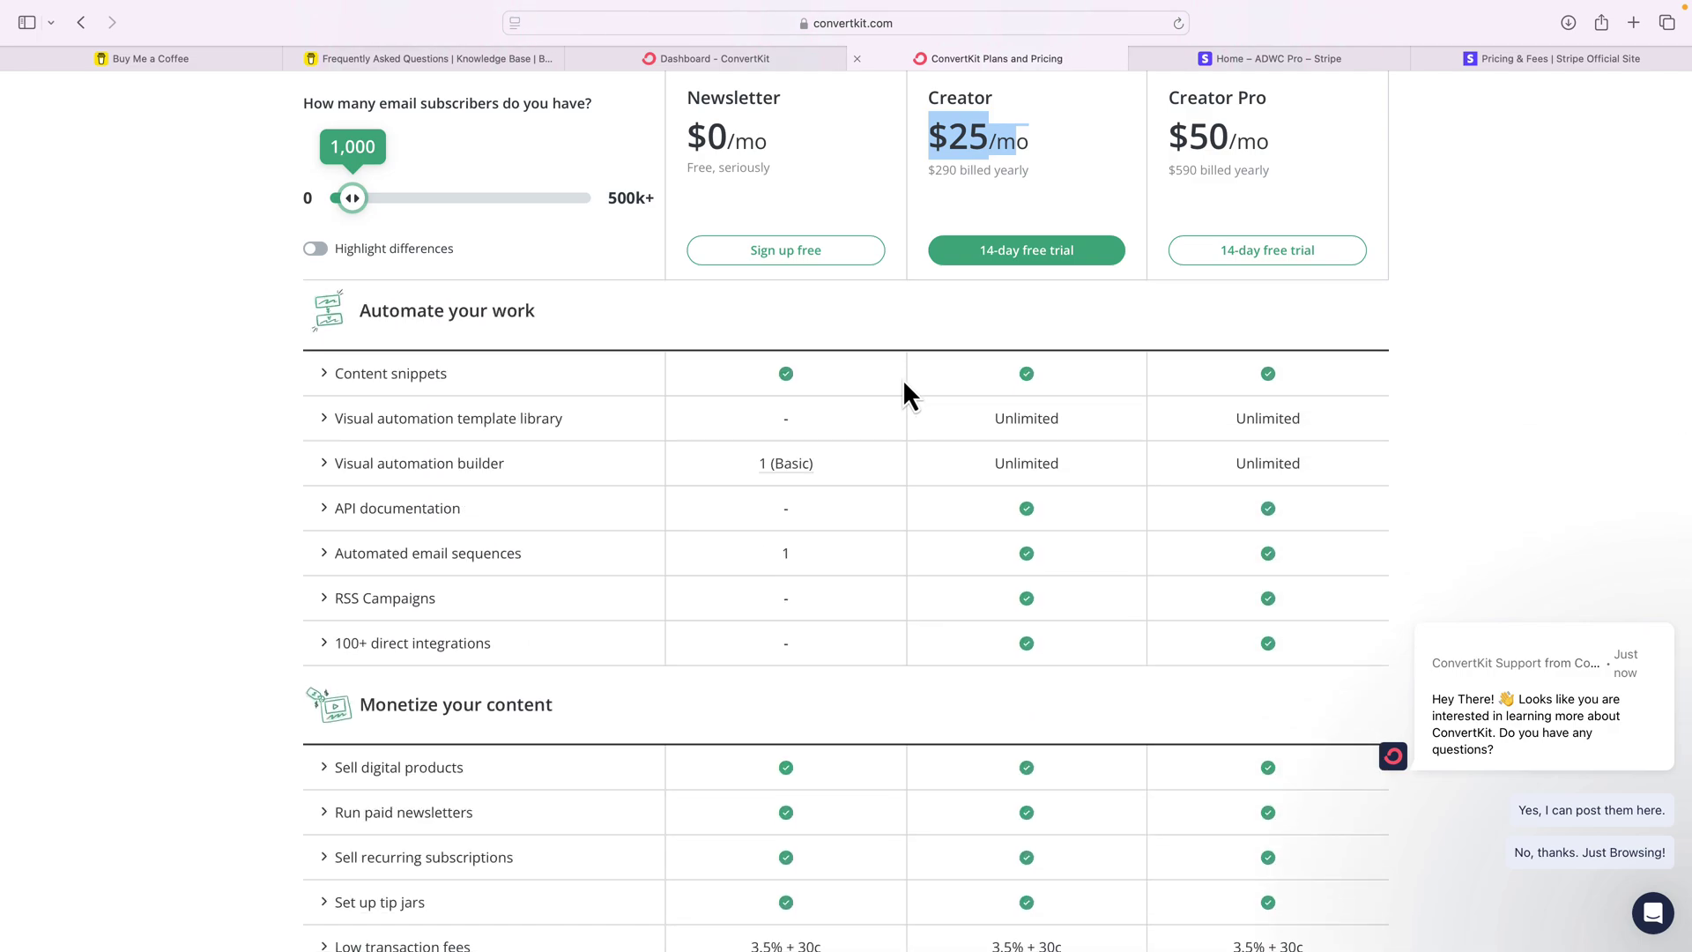
scroll(903, 379, "down", 4)
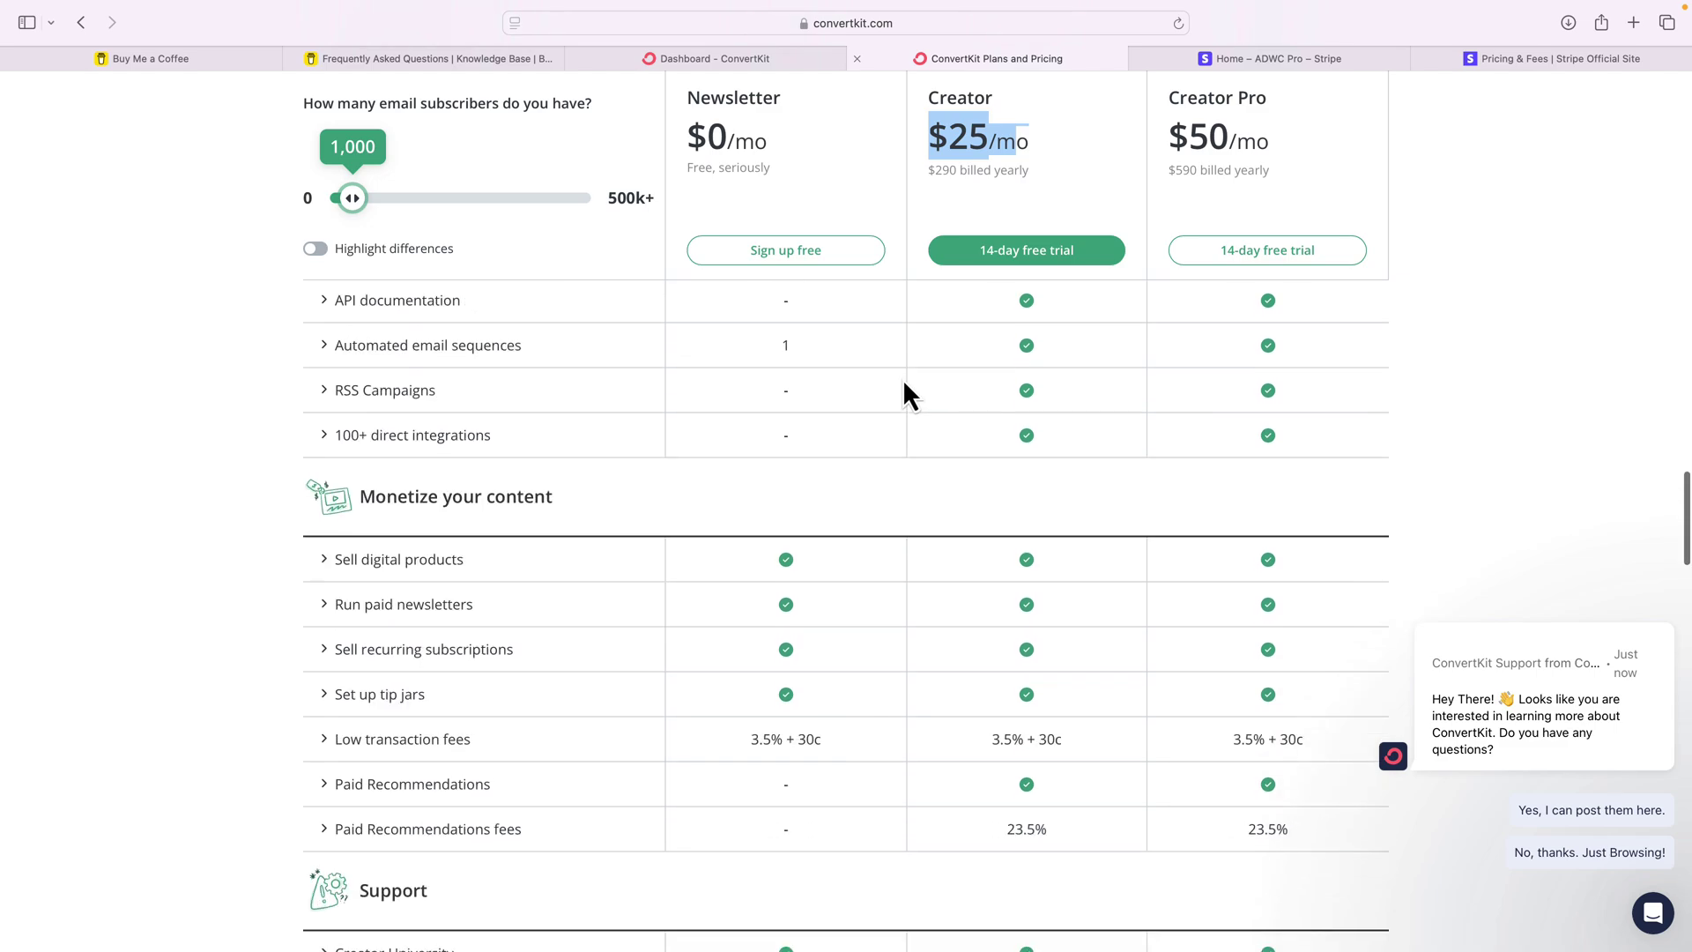
Step: Expand Low transaction fees and highlight the 0.6% and Newsletter 3.5% fees
left_click_drag(371, 489, 557, 490)
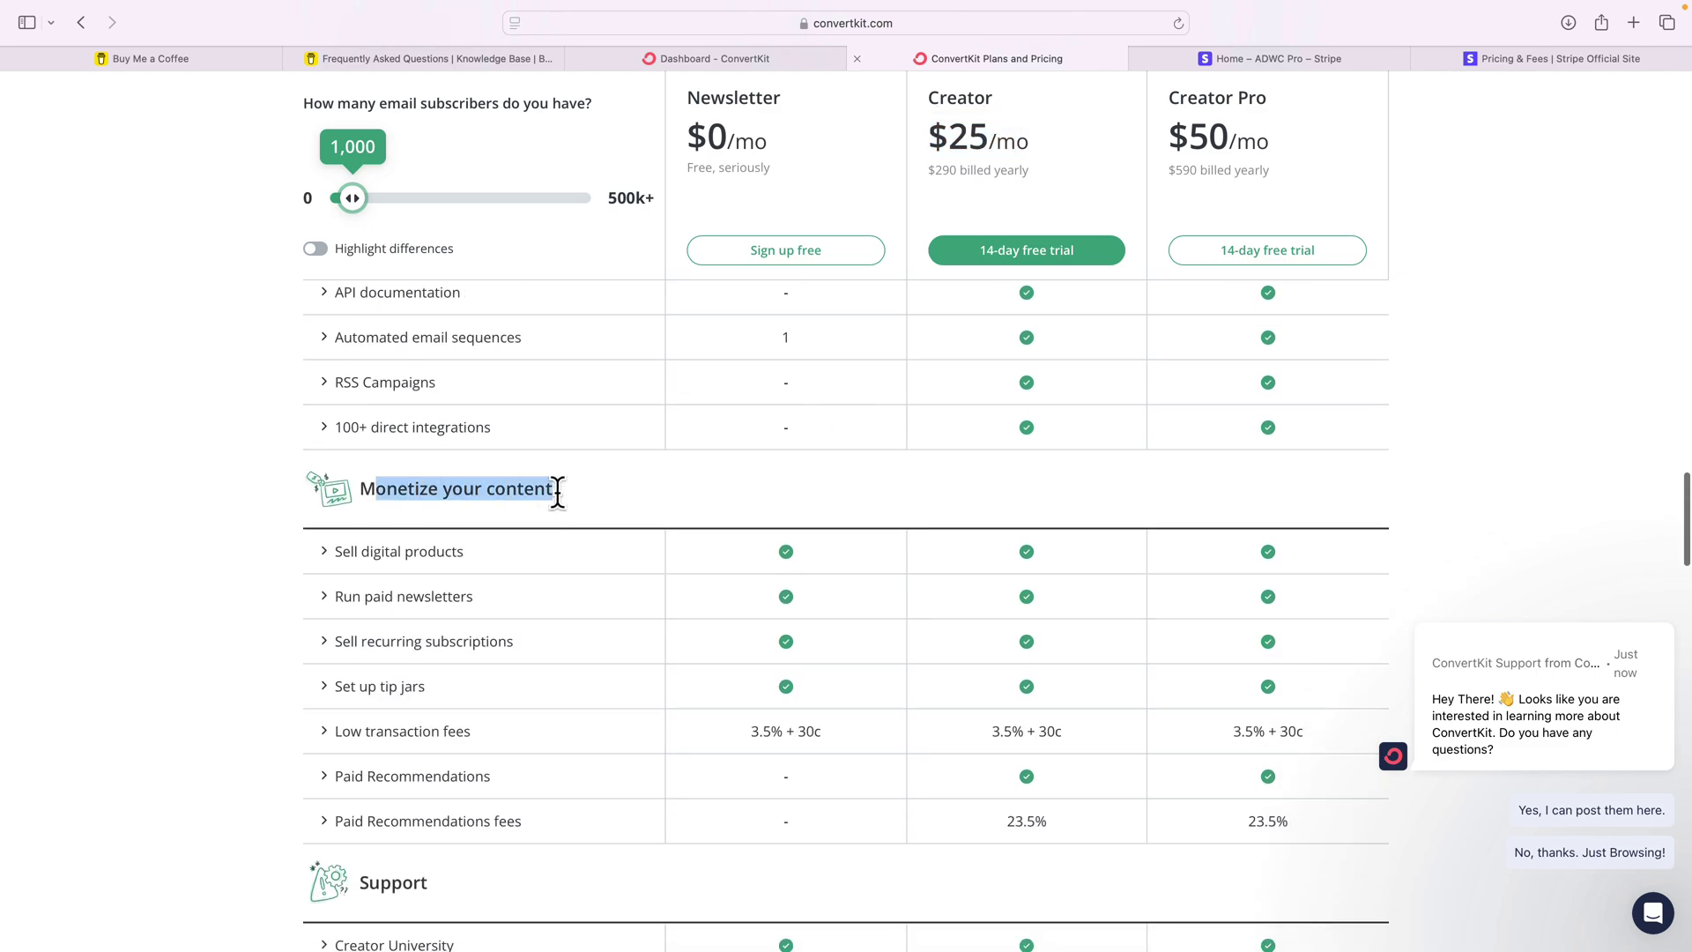
left_click(372, 739)
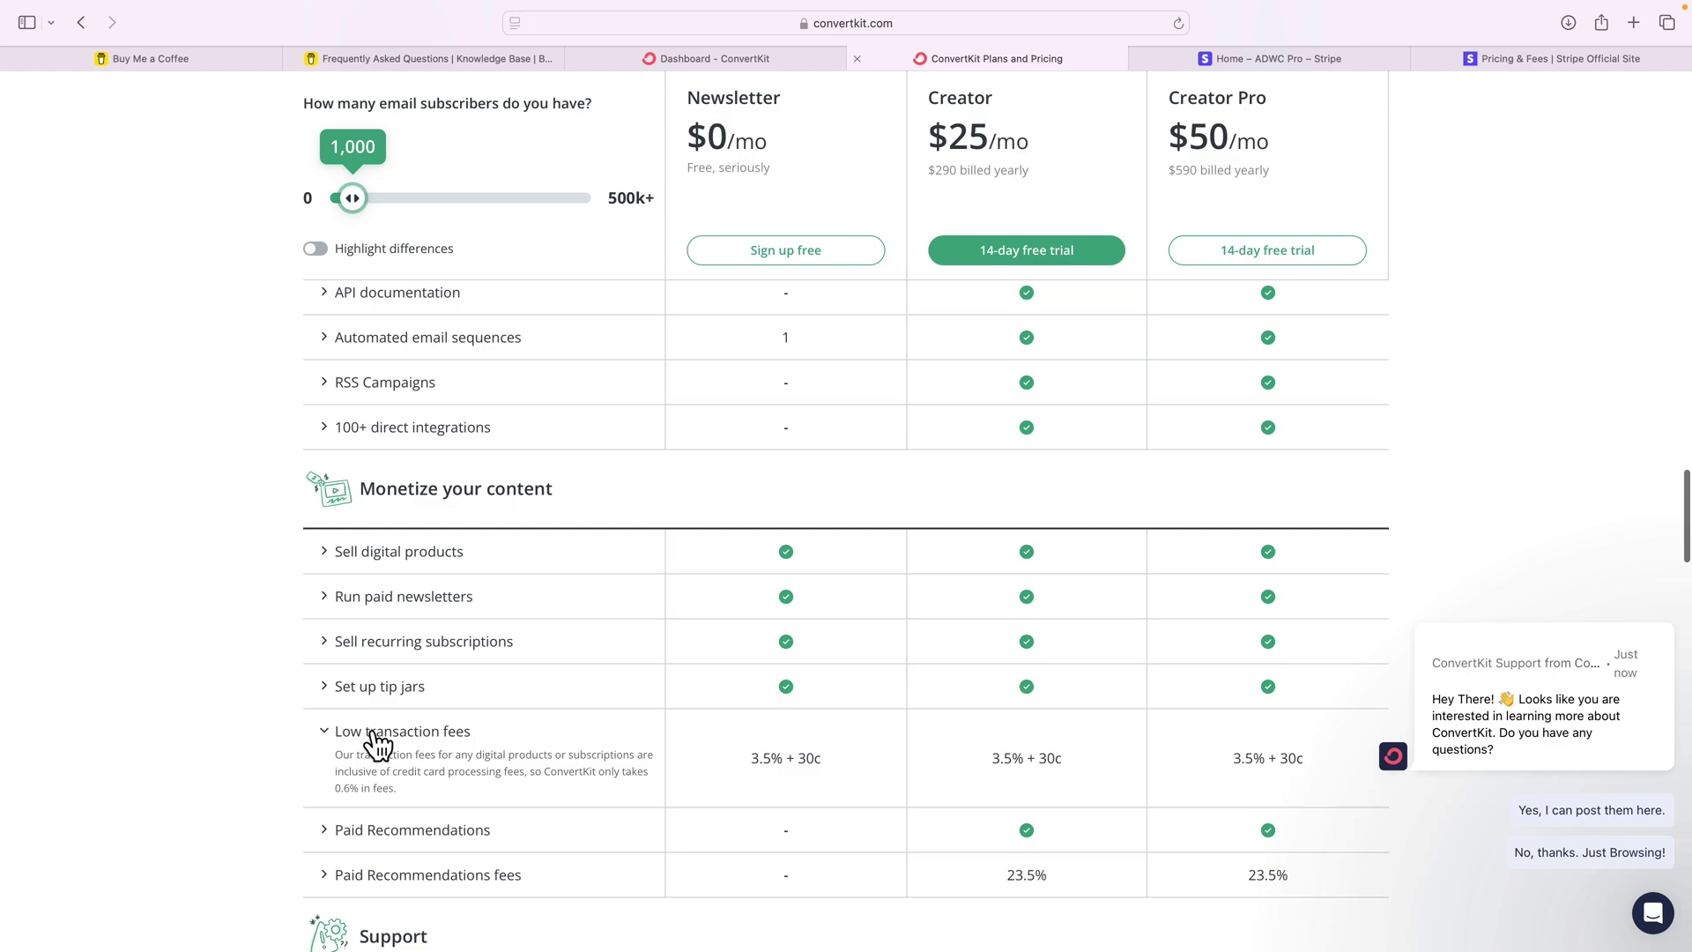
scroll(379, 745, "down", 3)
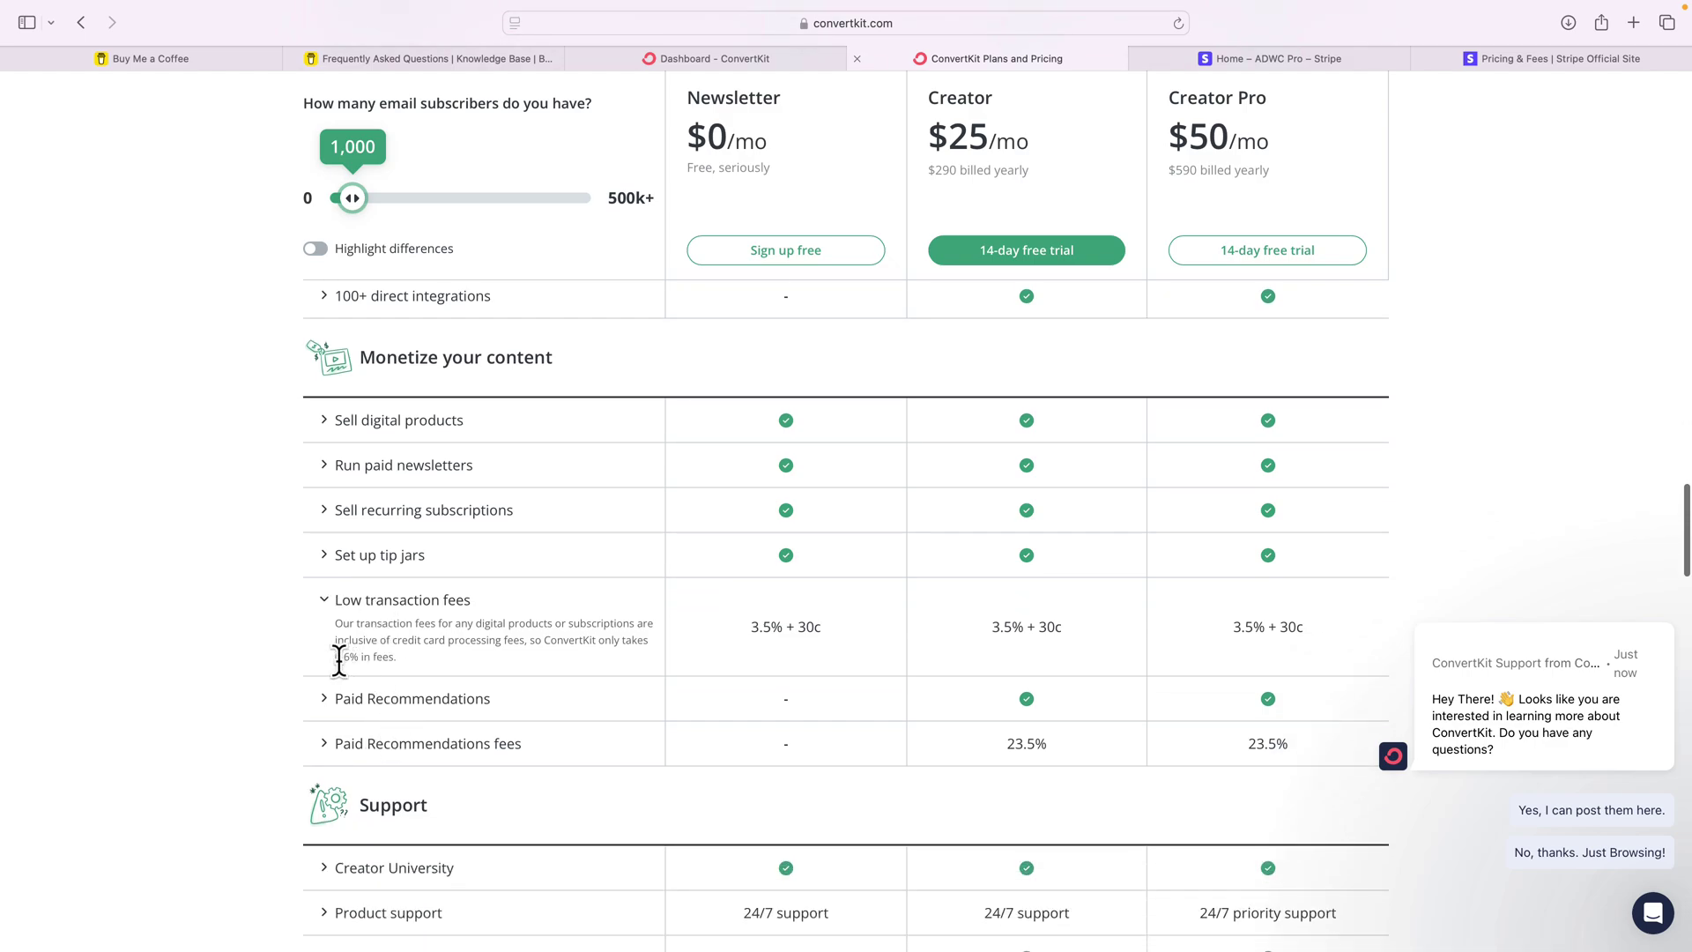
left_click_drag(336, 658, 353, 659)
left_click_drag(749, 628, 781, 631)
Step: Highlight Stripe's 2.9% standard card fee on its pricing page, then return to ConvertKit
left_click(1263, 60)
left_click(1475, 62)
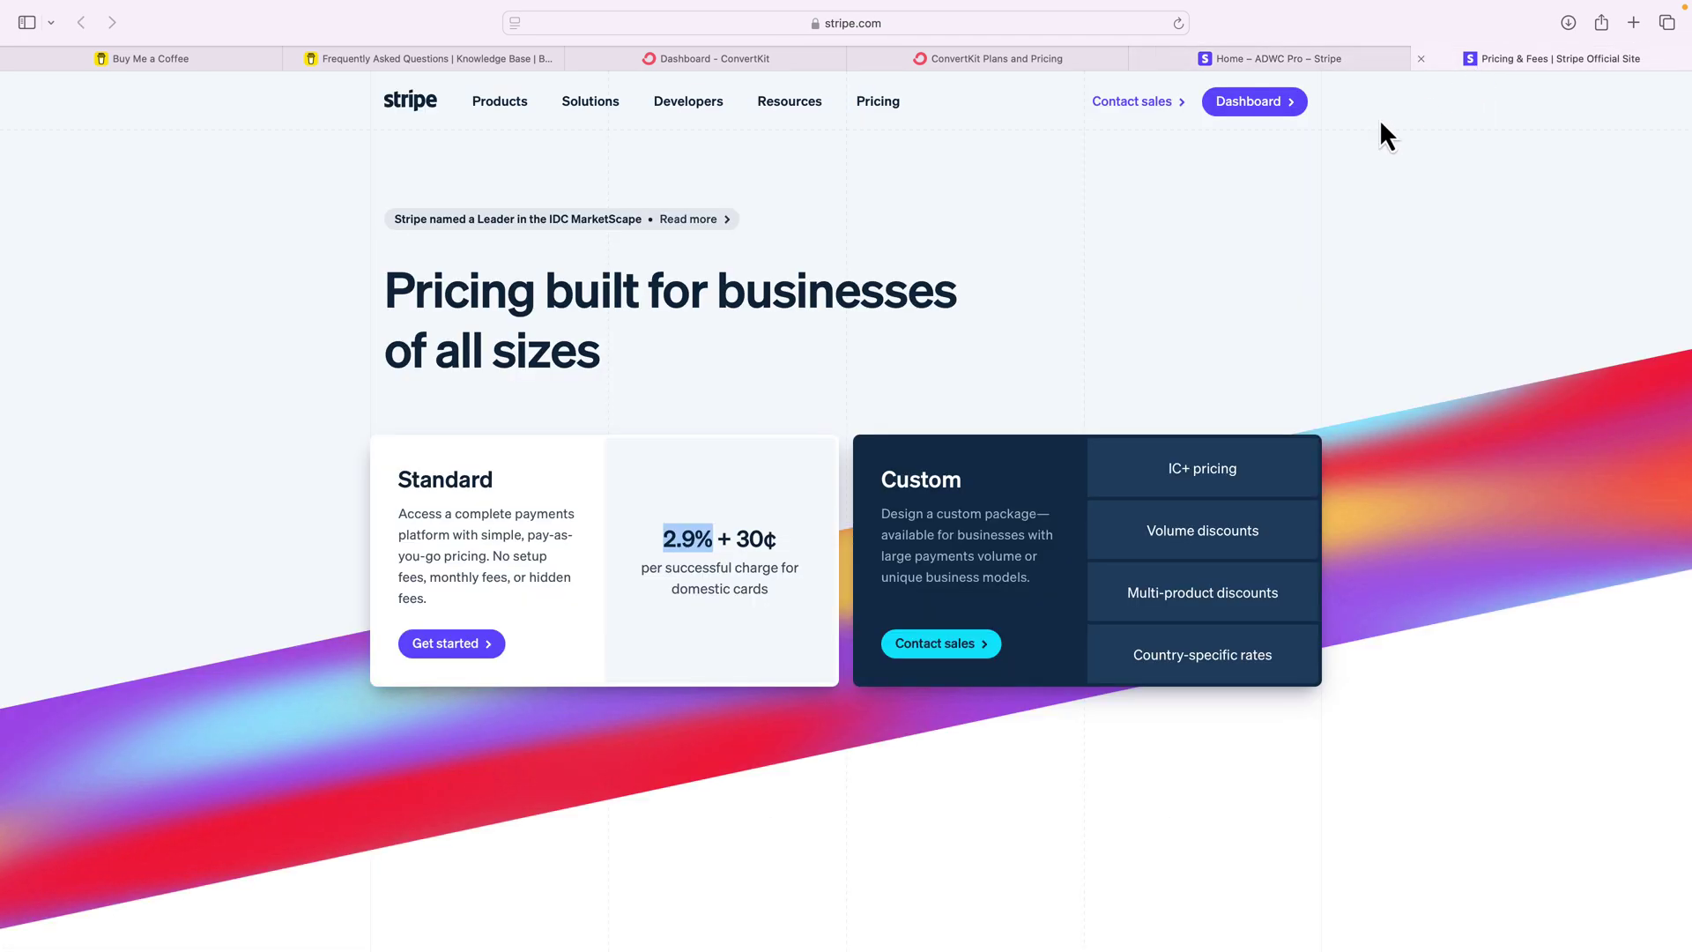
left_click(681, 557)
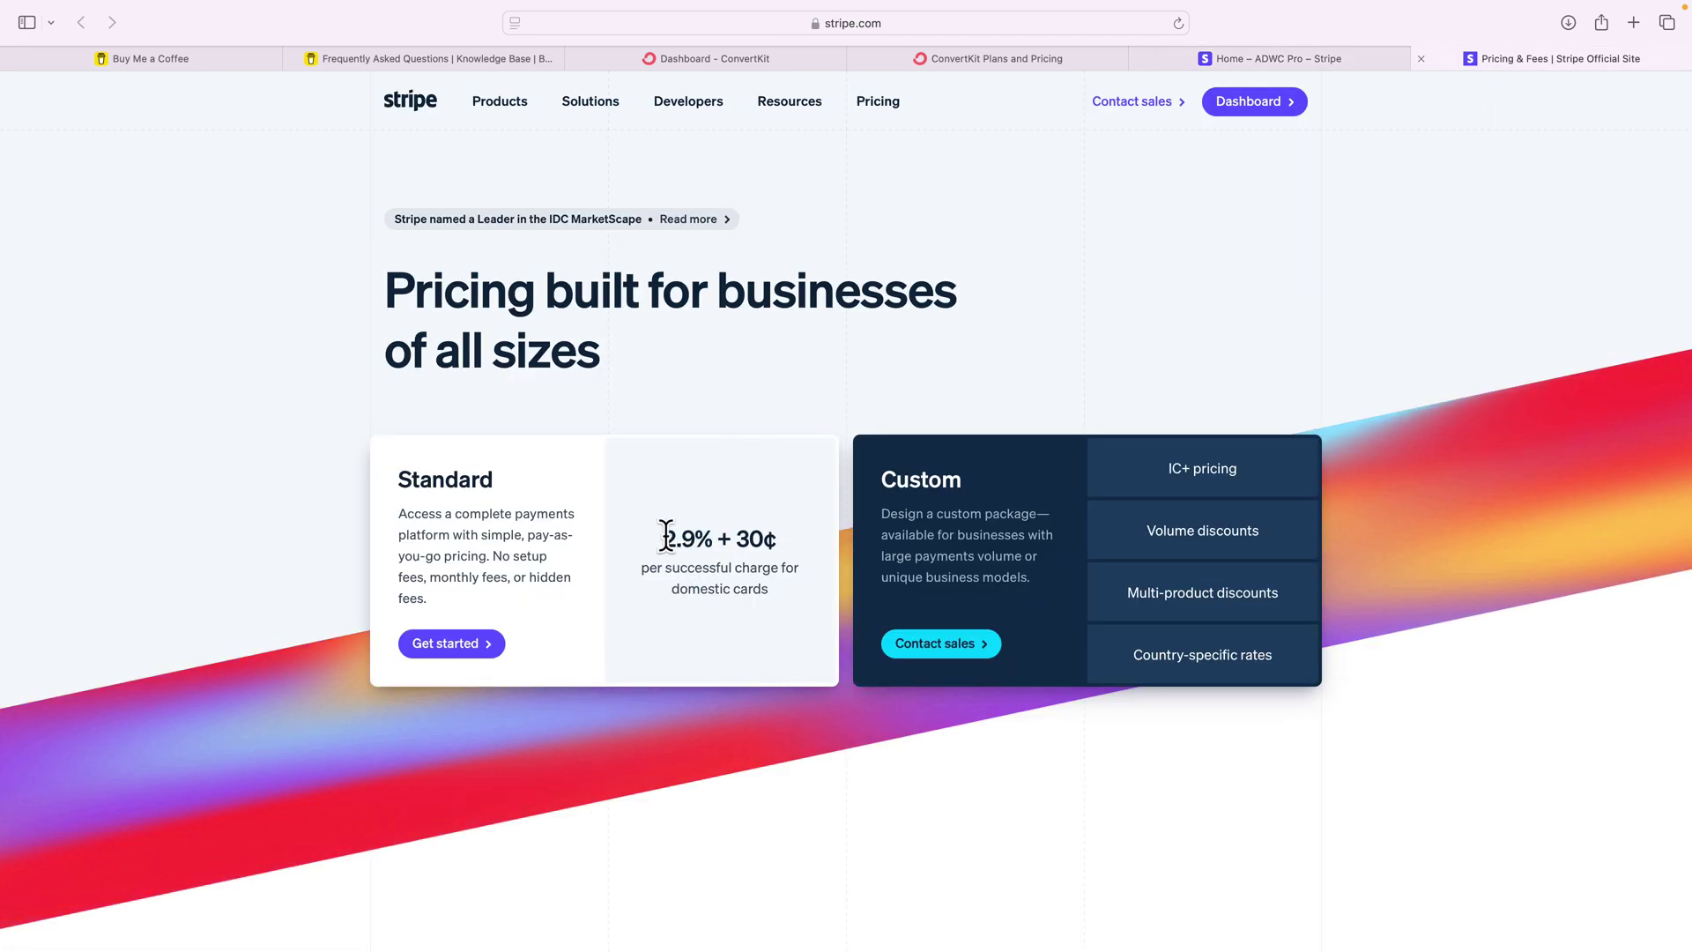
left_click_drag(661, 537, 713, 540)
left_click(1066, 62)
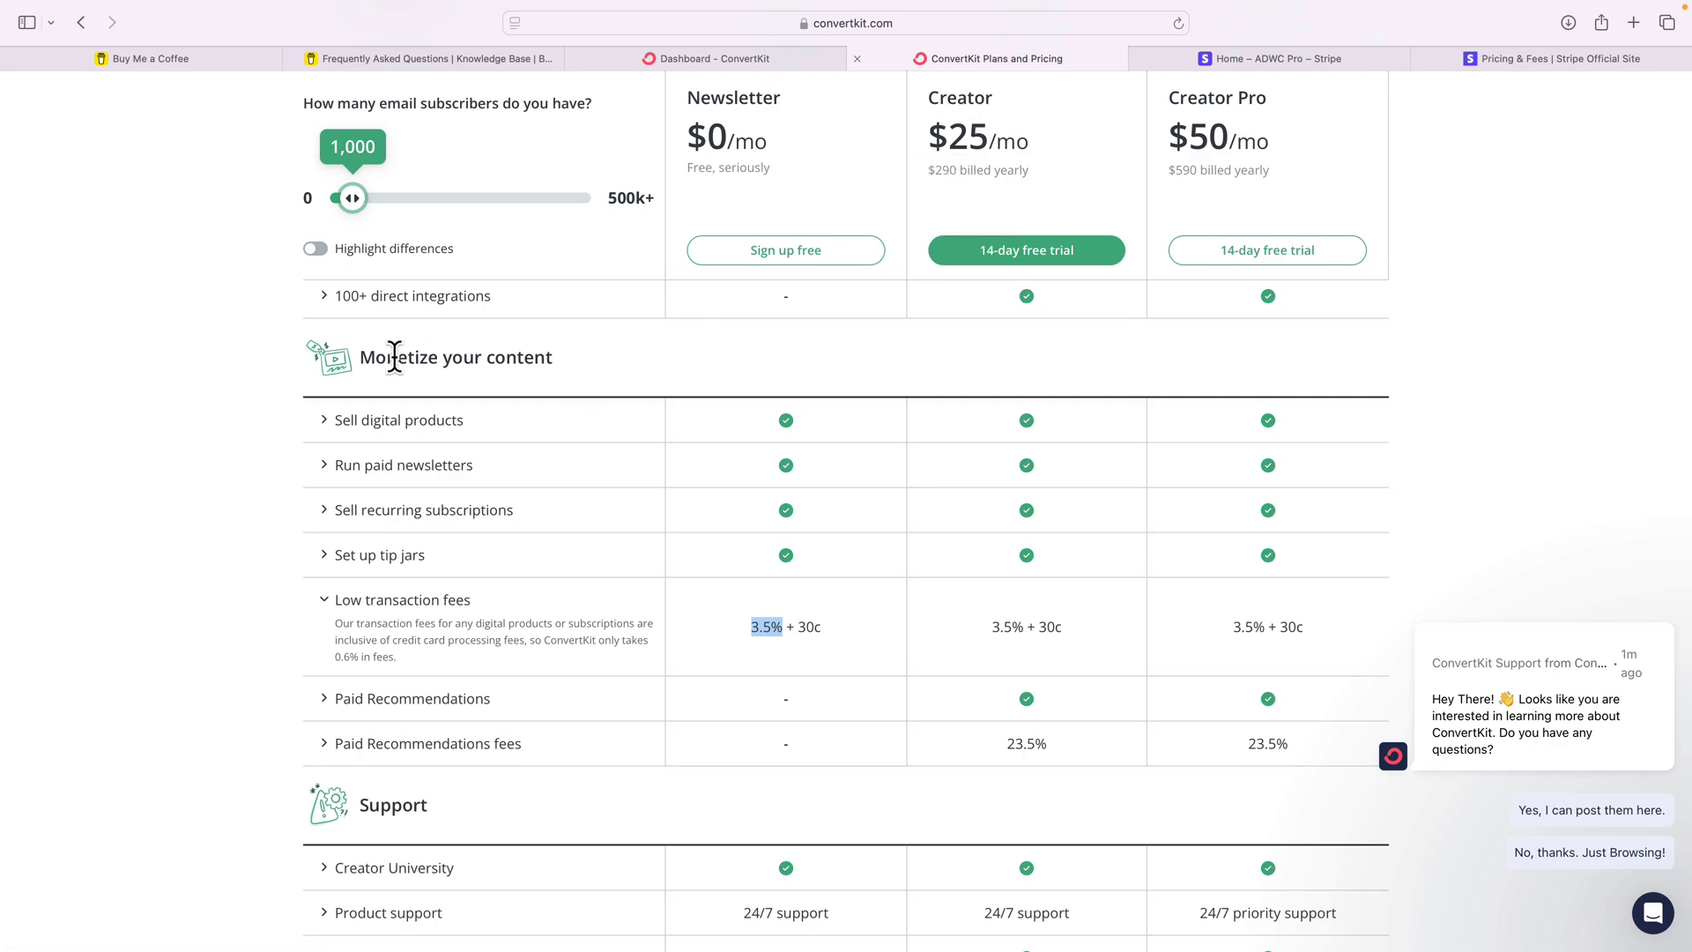
Step: Expand the Set up tip jars description, then go to the ConvertKit dashboard
left_click(370, 557)
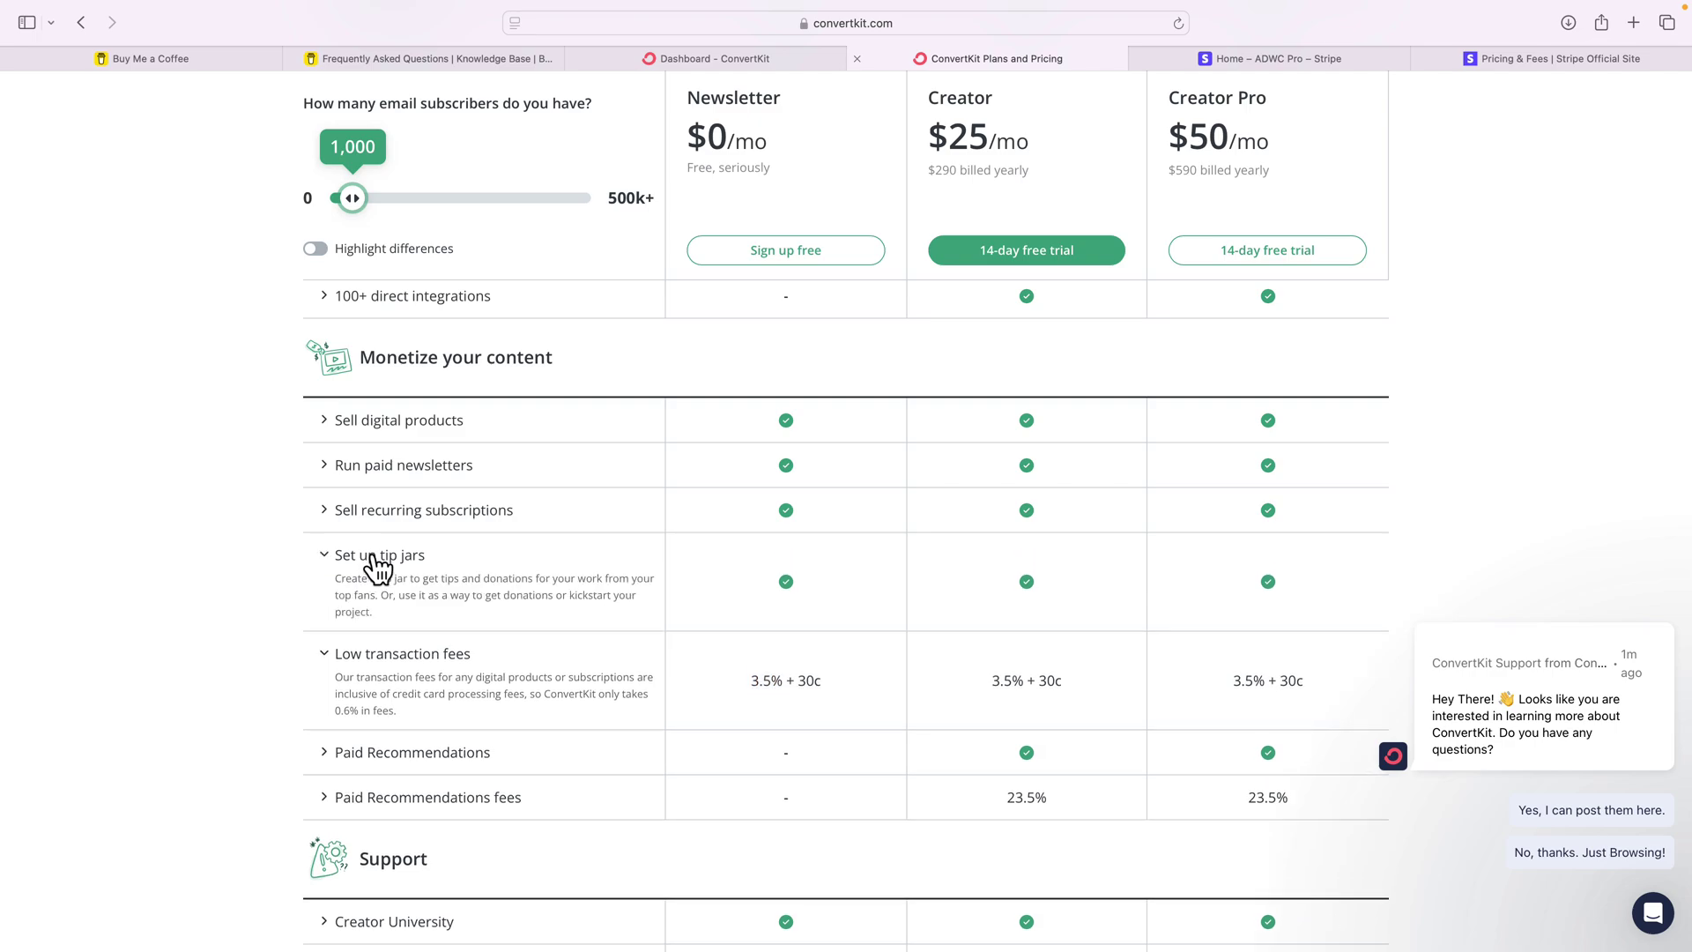
scroll(398, 480, "up", 2)
scroll(399, 479, "up", 3)
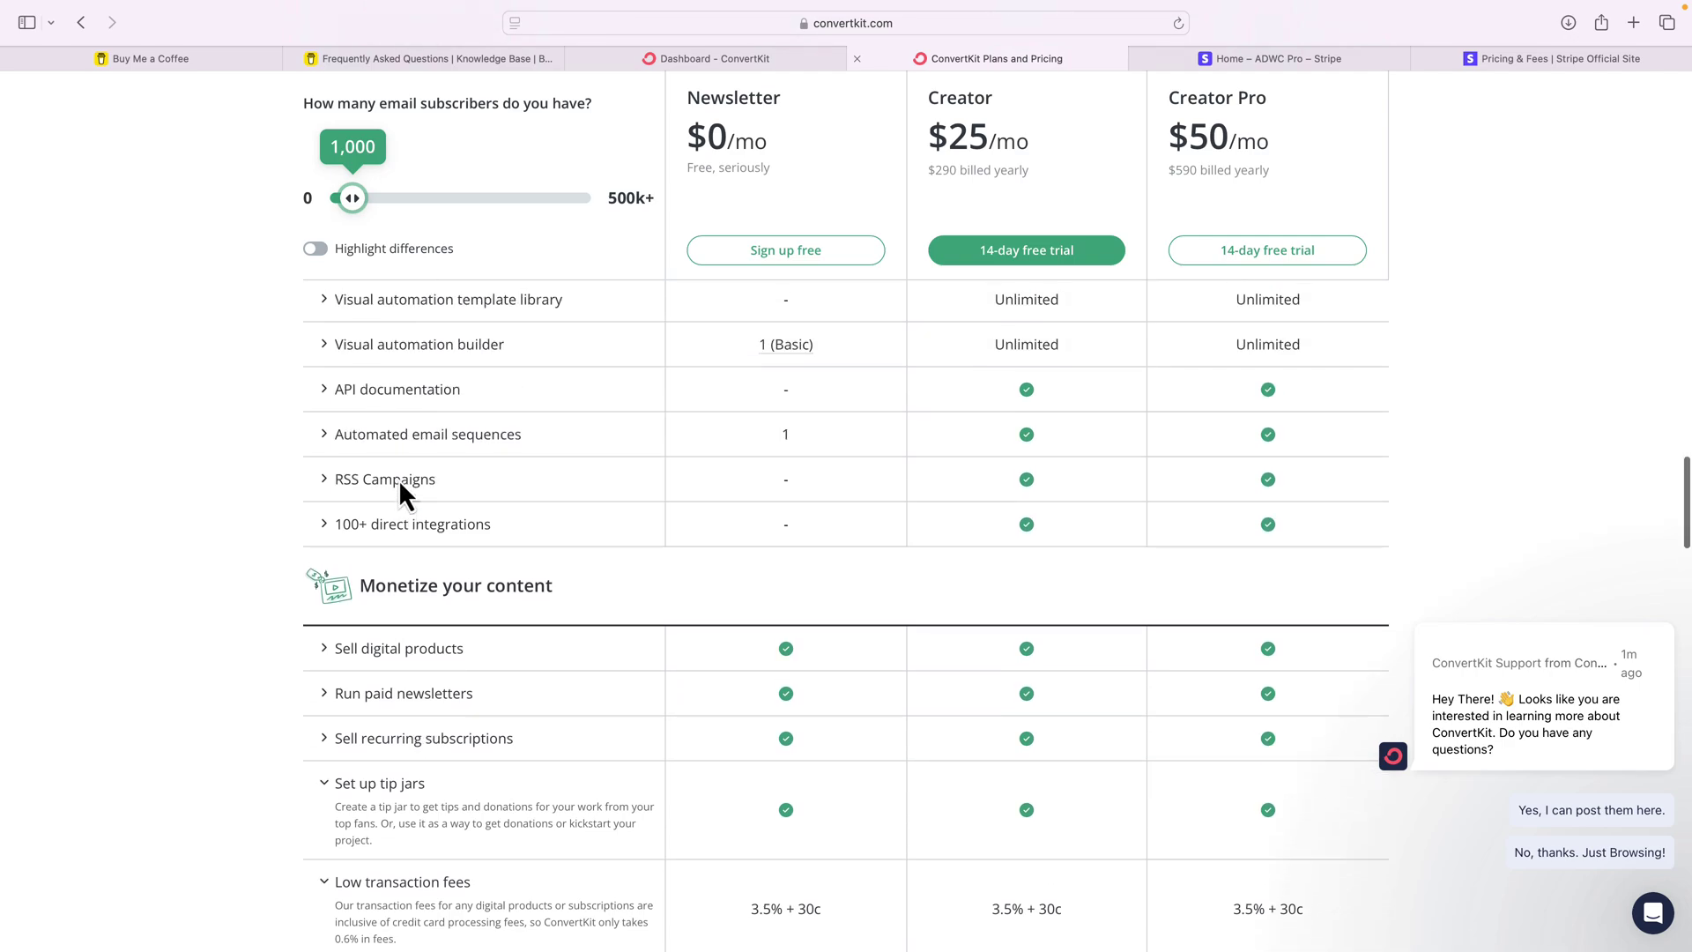
scroll(399, 480, "down", 10)
scroll(398, 479, "up", 5)
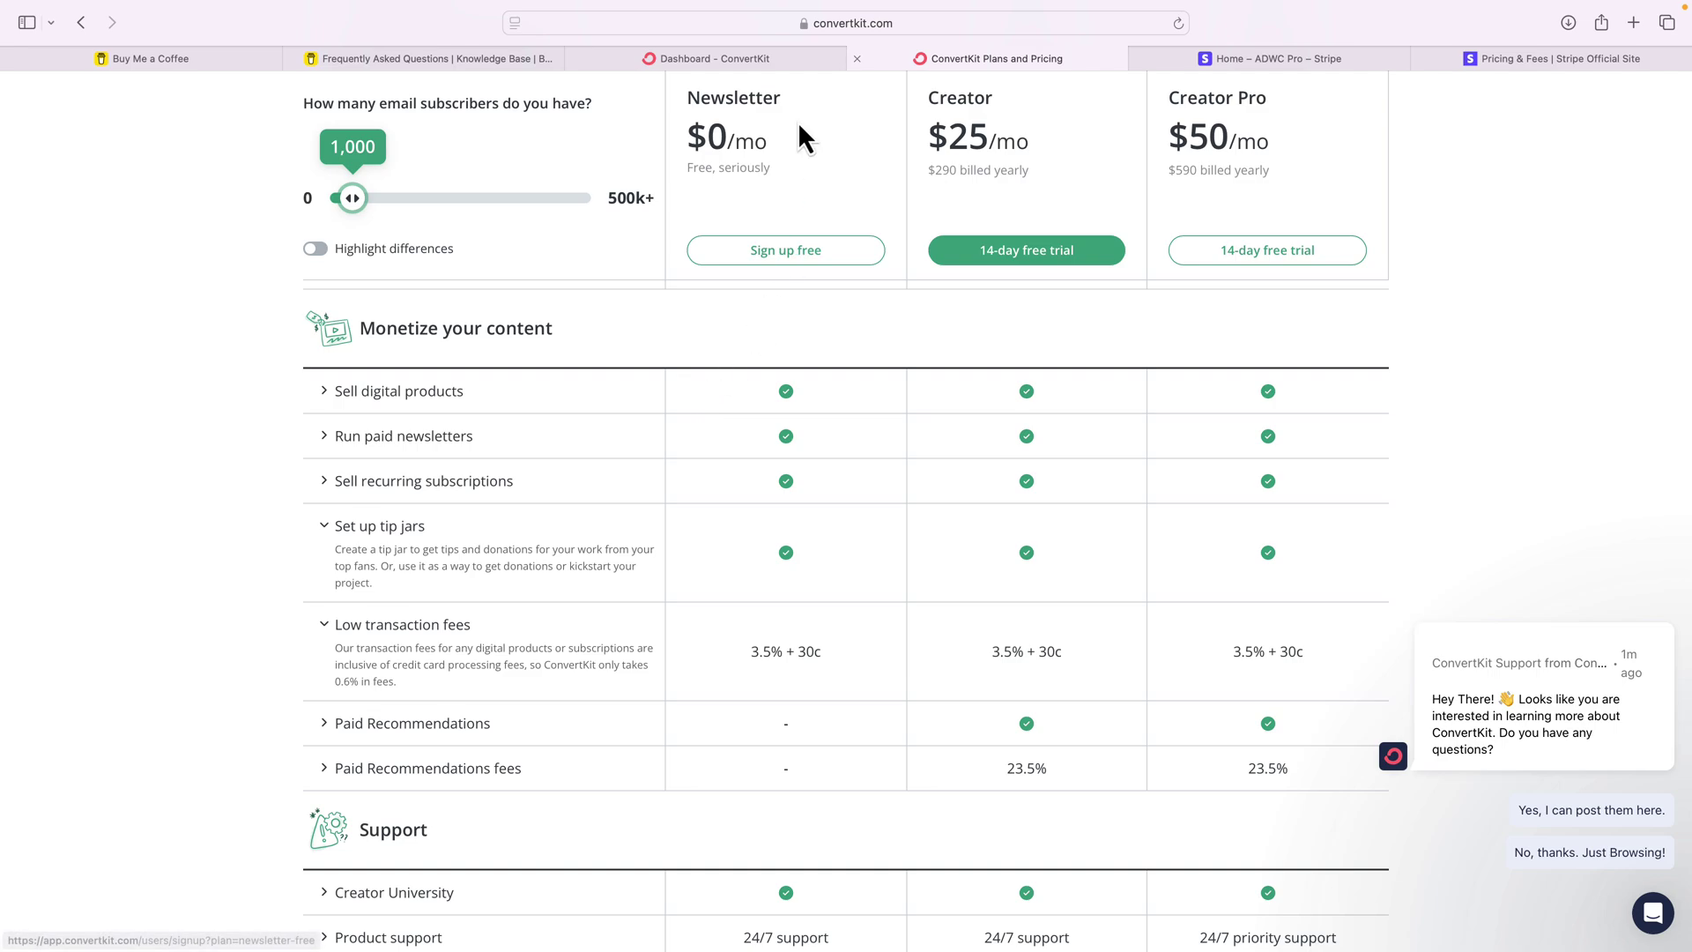
key("ctrl+shift+Tab")
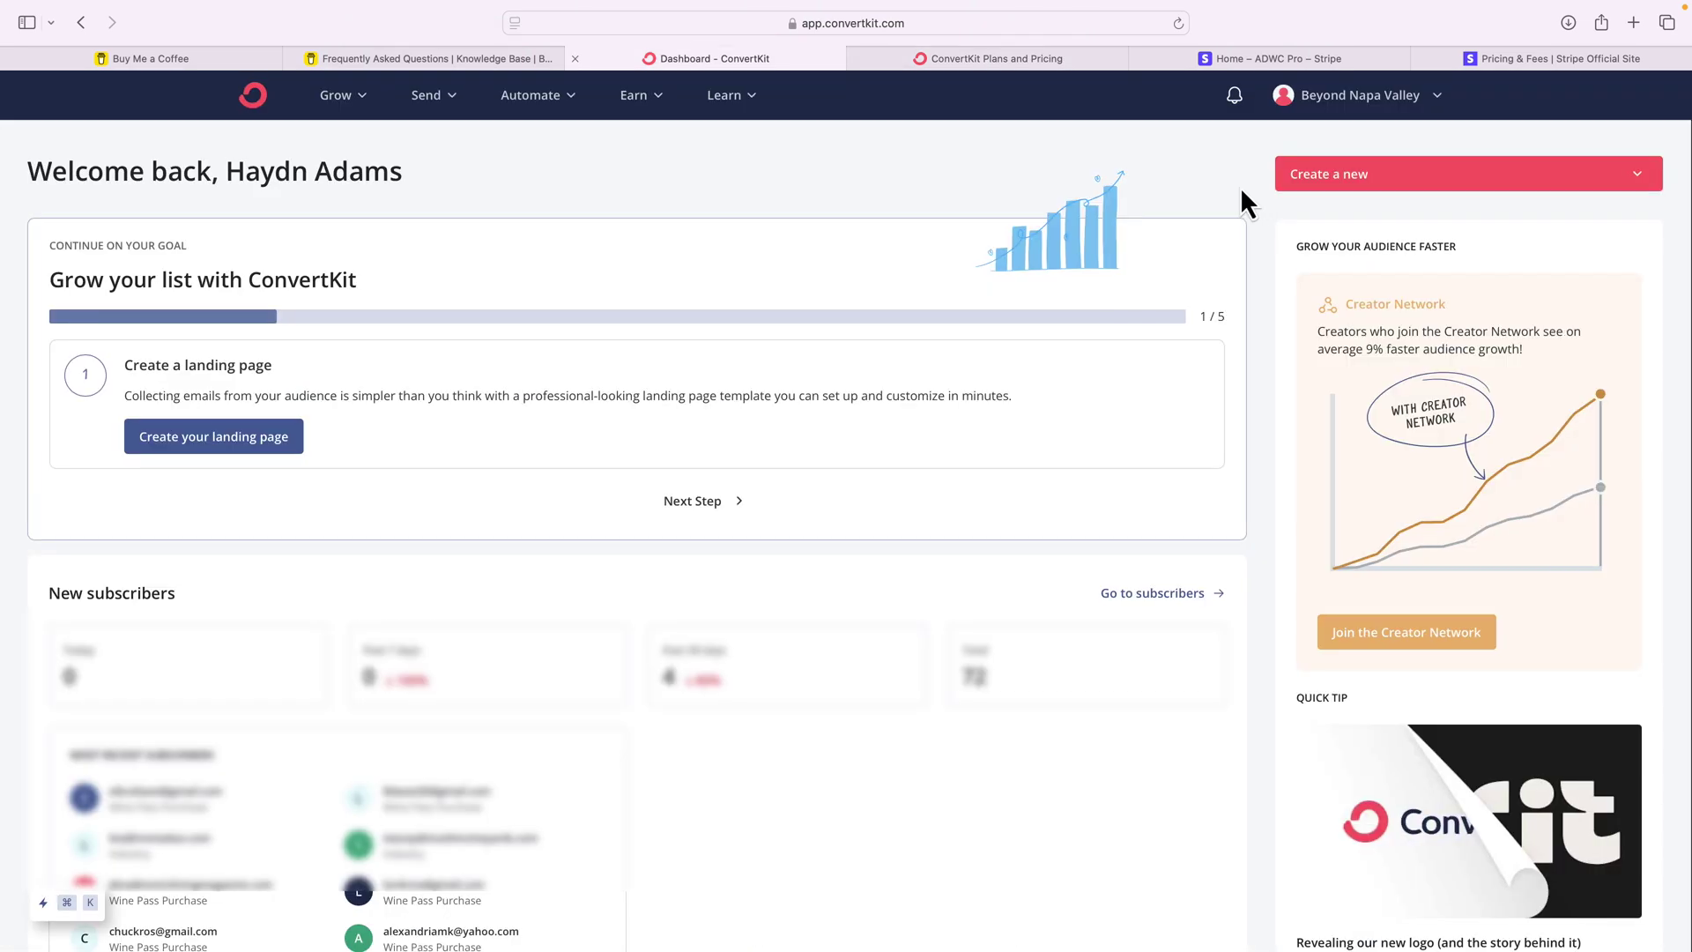
Step: Look through the Earn, Automate, Send and Grow menus, then open Earn > Tip Jars
left_click(637, 97)
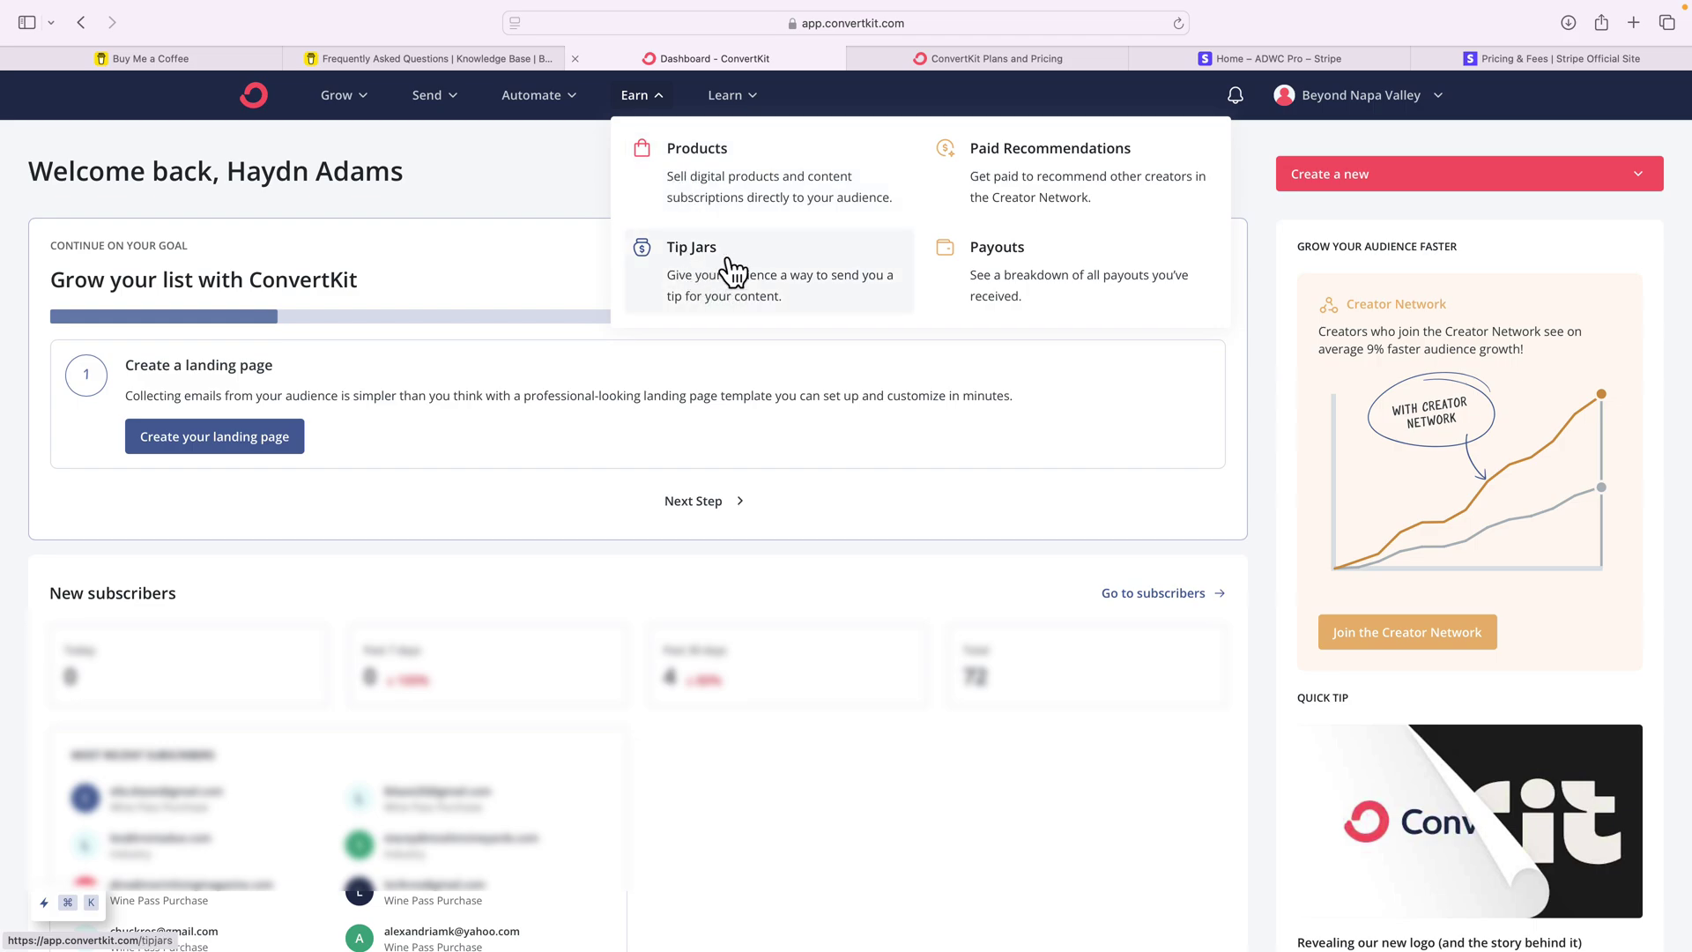
left_click(501, 198)
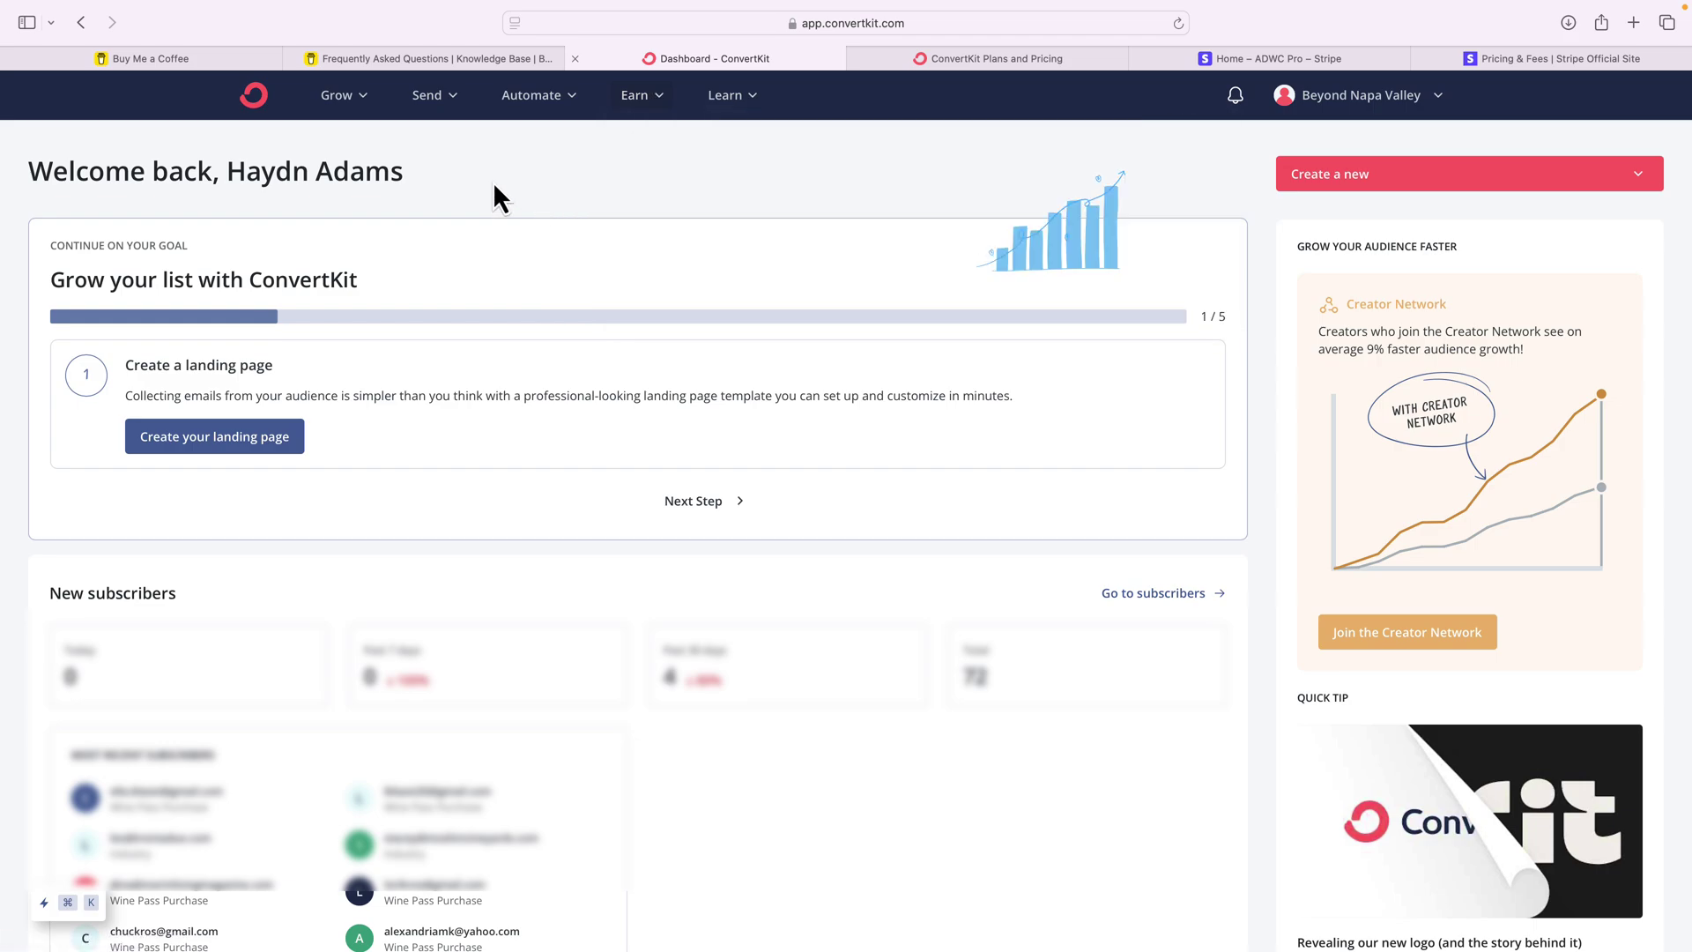
left_click(534, 99)
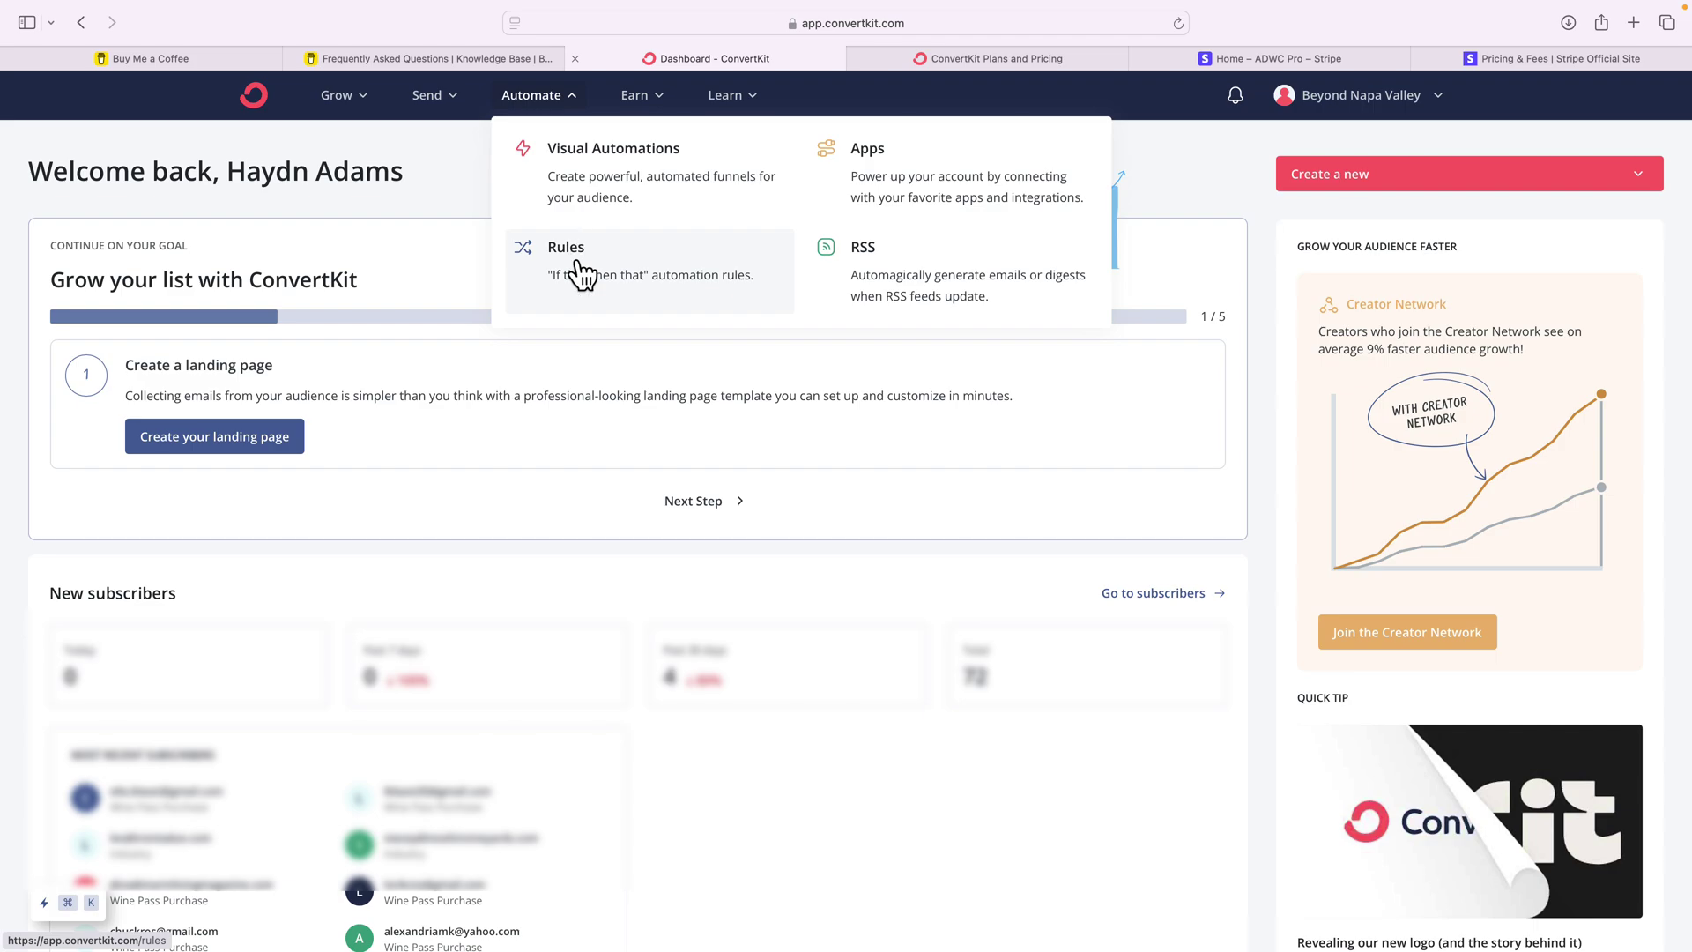
left_click(428, 97)
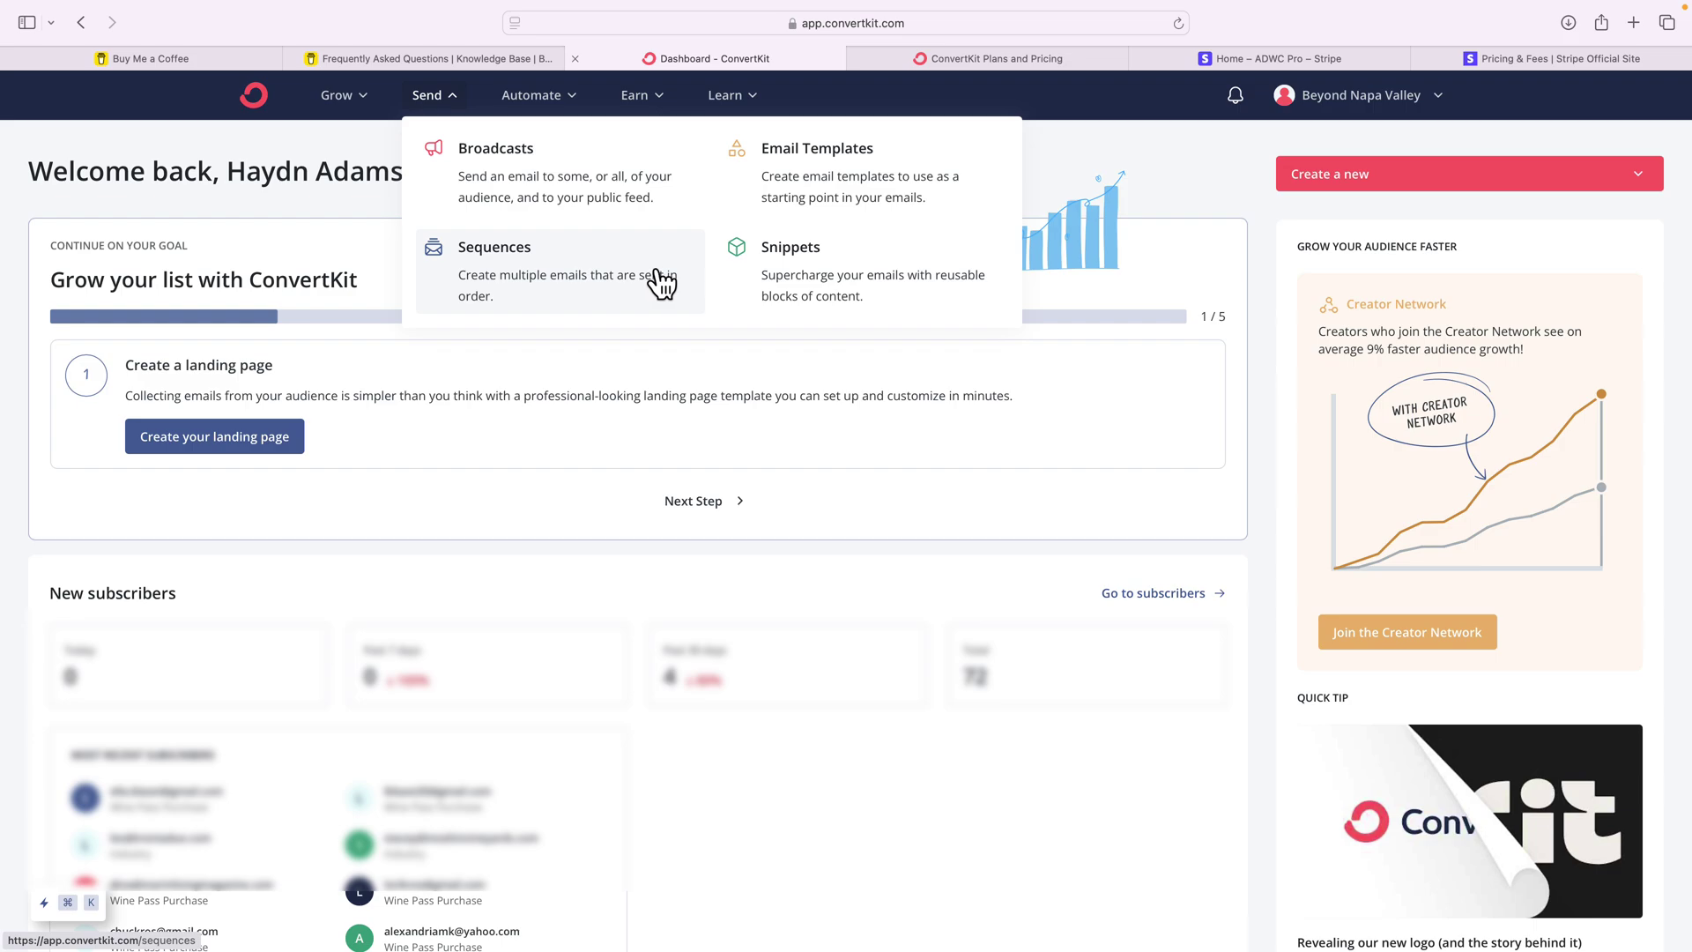
left_click(350, 102)
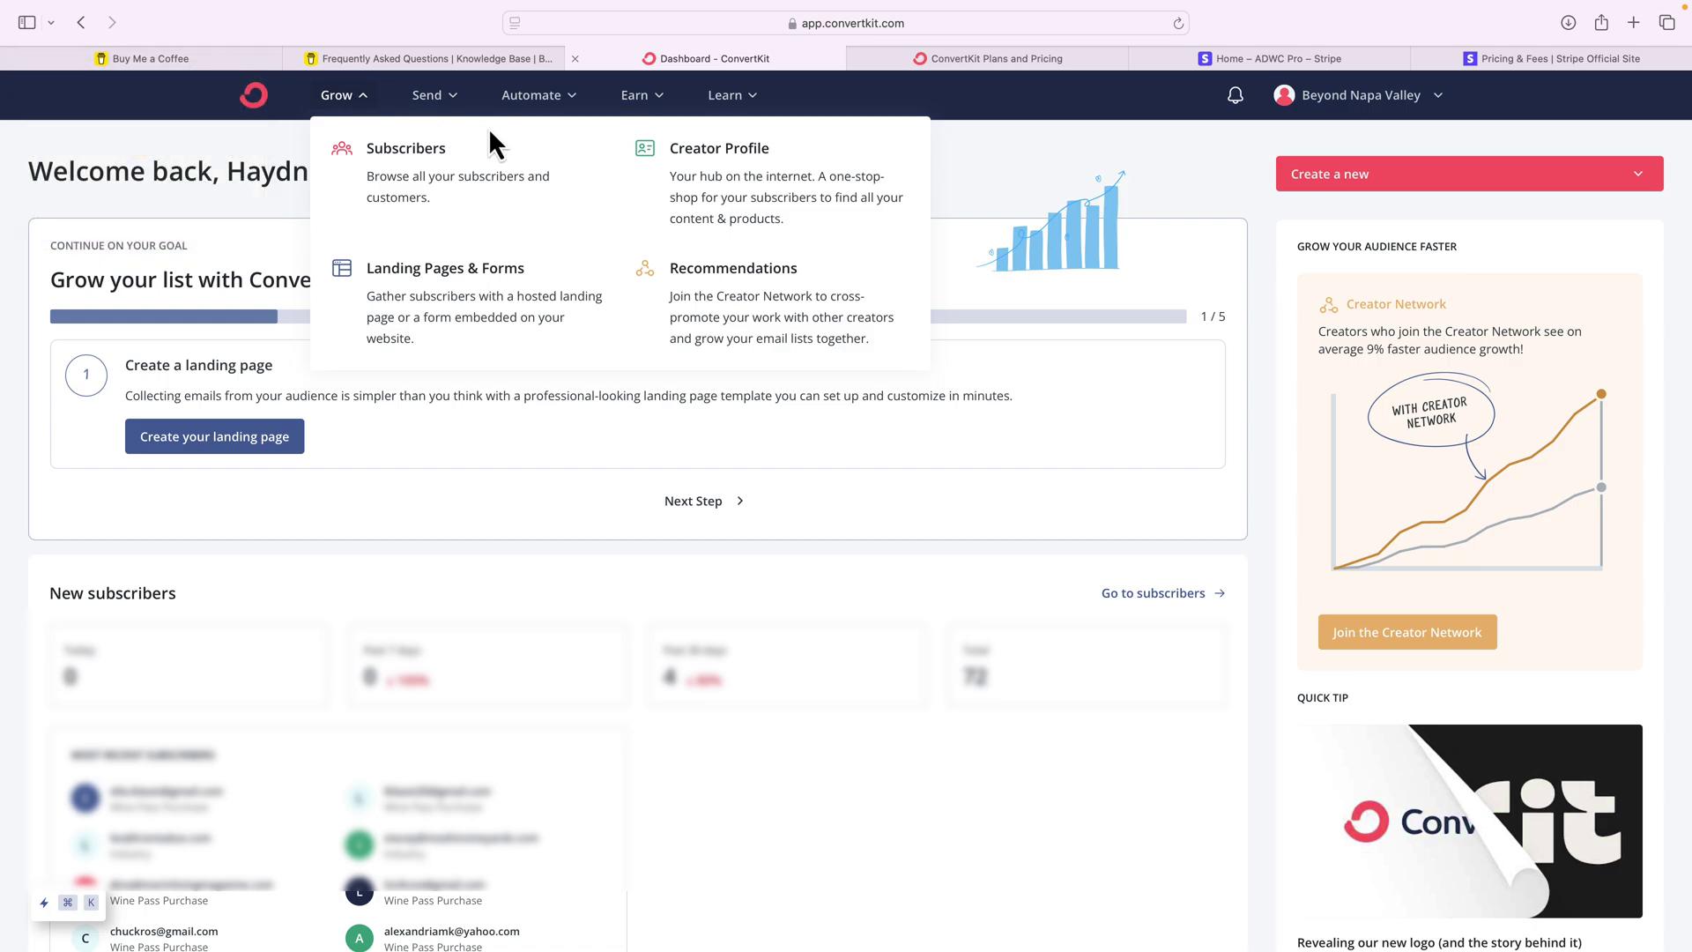
left_click(643, 102)
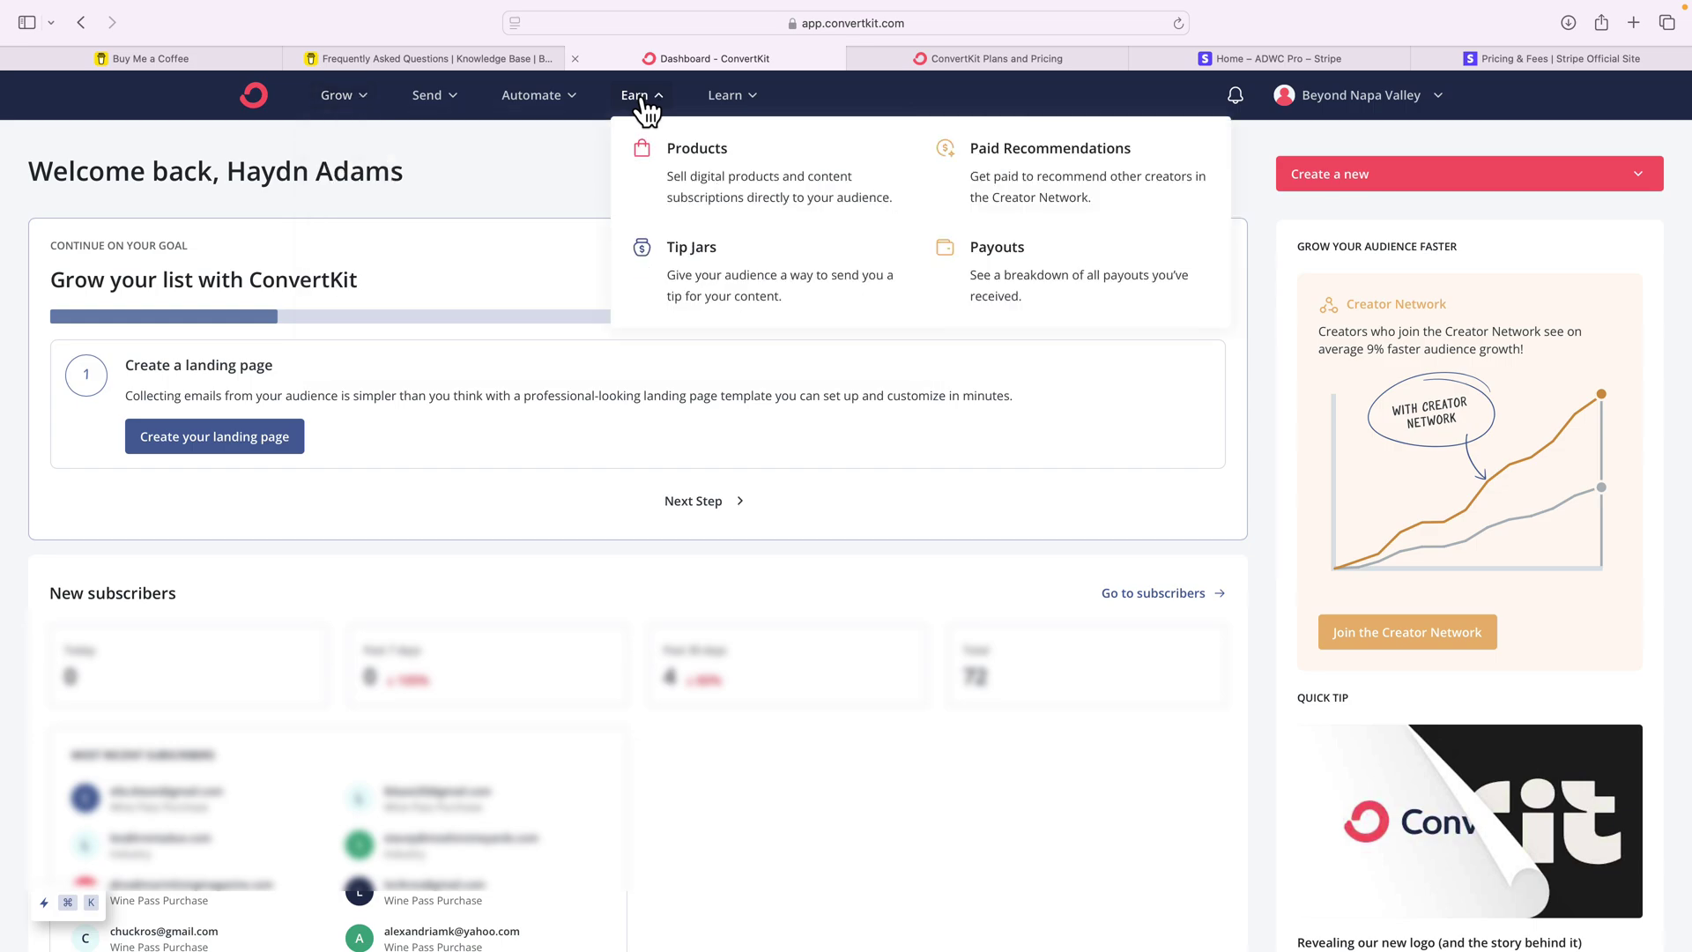
left_click(716, 291)
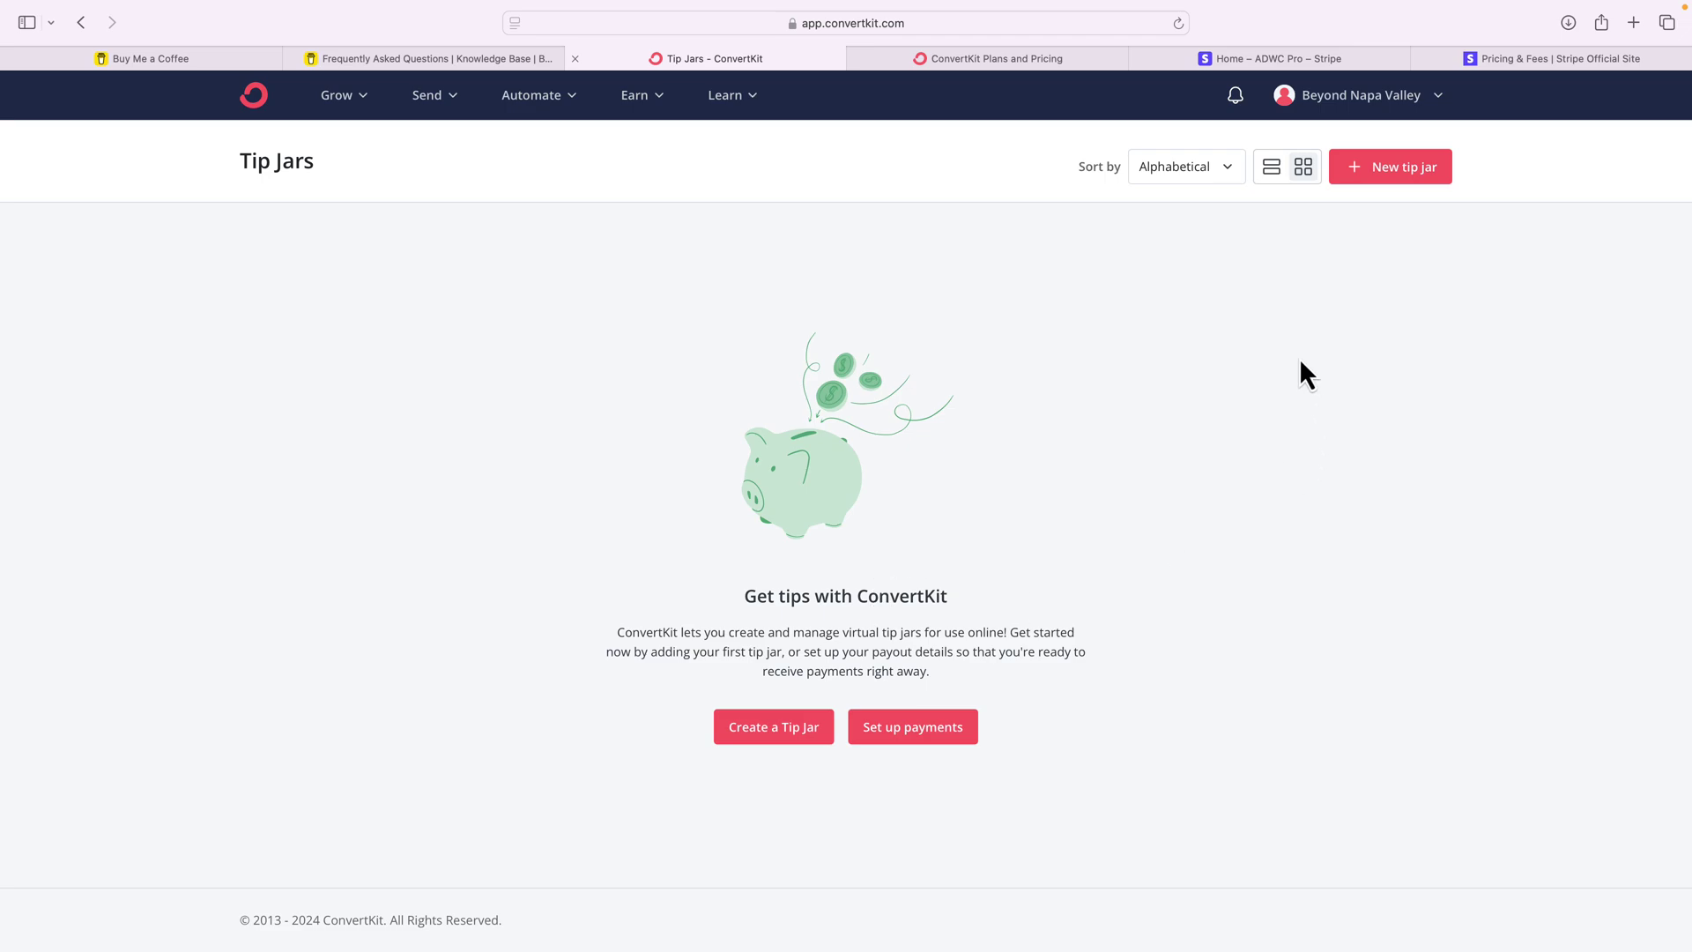
Step: Create a USD tip jar named 'Buy me a Pizza' at address buy-me-a-pizza
left_click(755, 735)
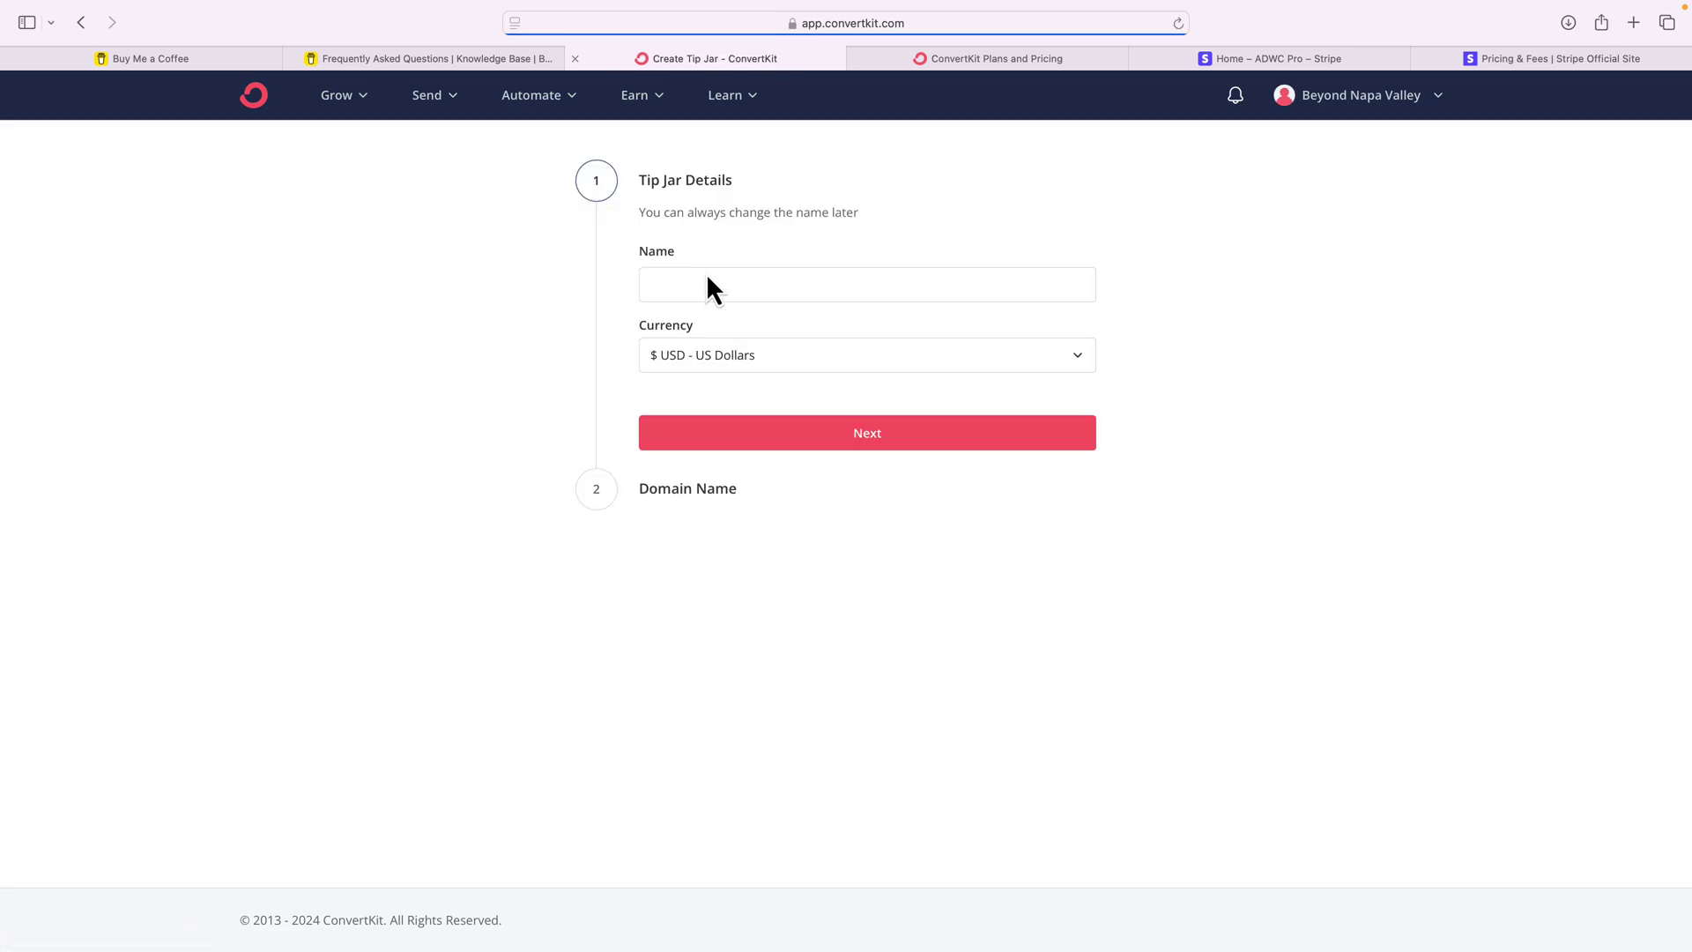
left_click(705, 280)
type("Buy ")
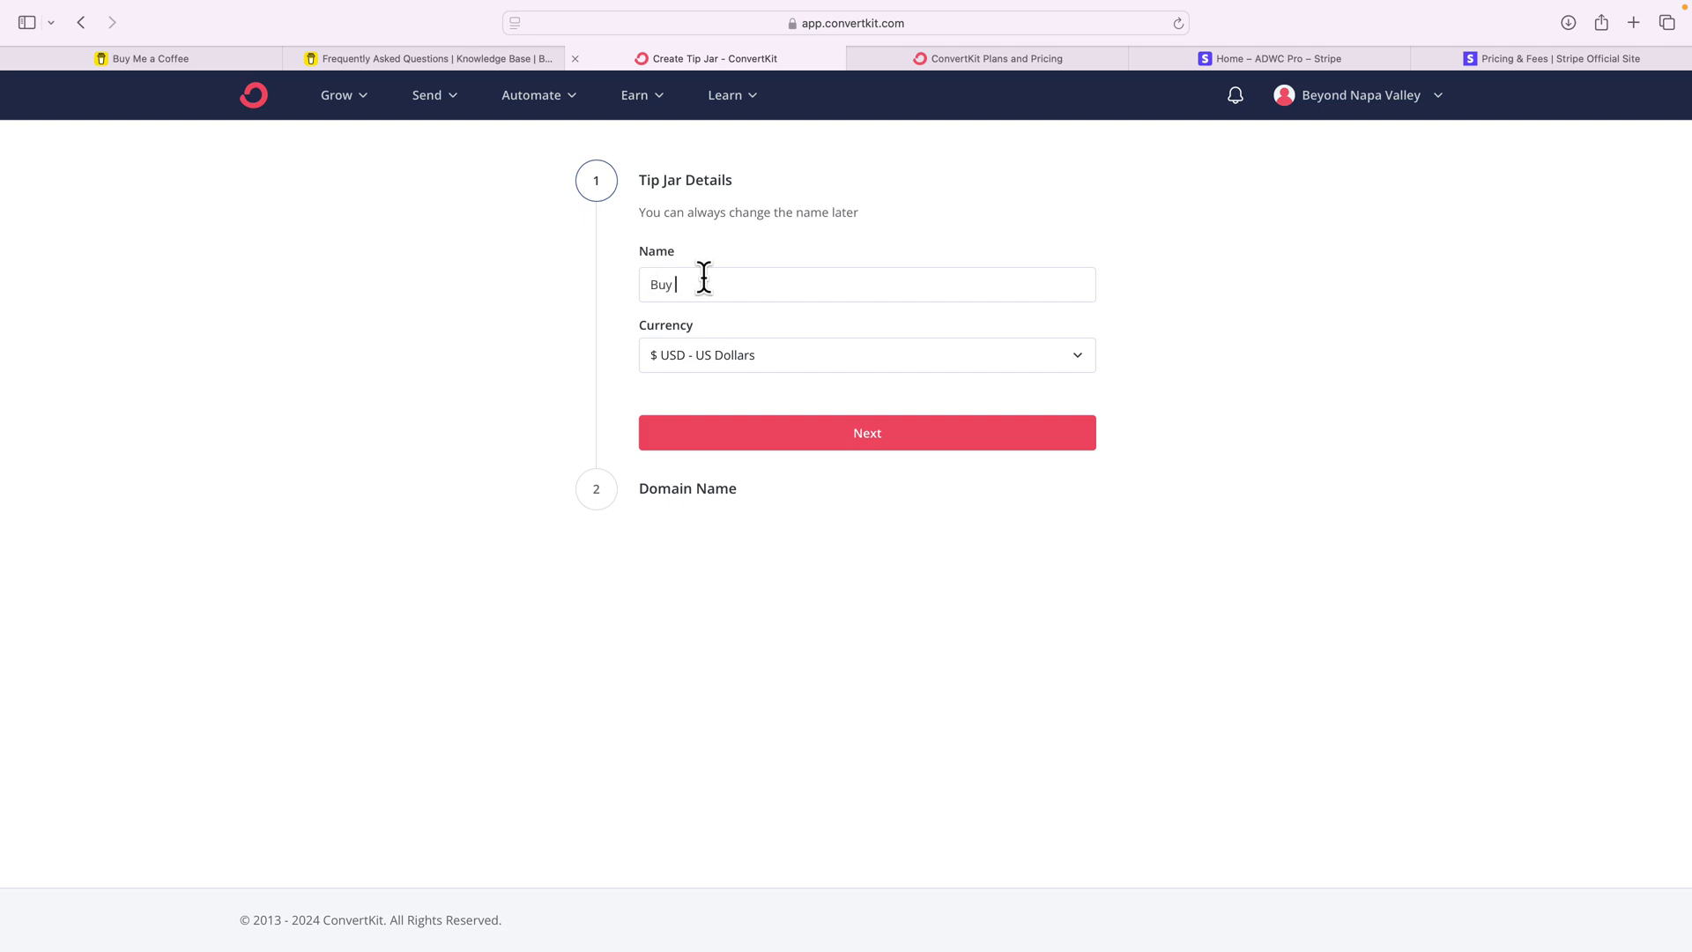
type("me a Pizza")
left_click(703, 357)
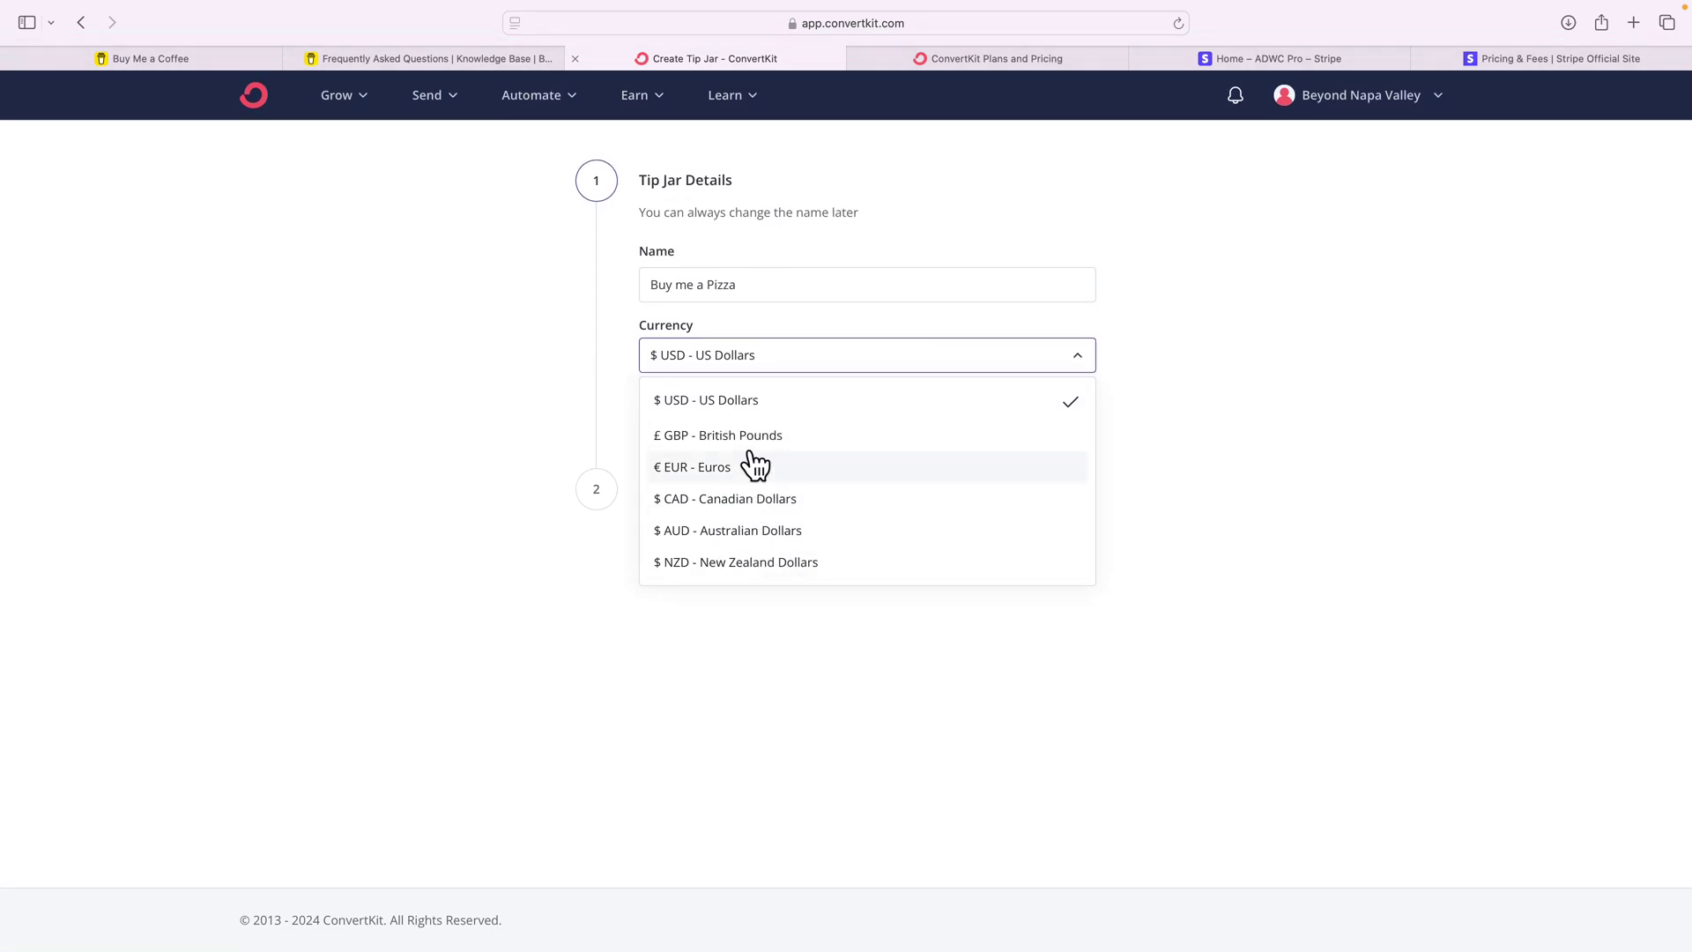
left_click(820, 288)
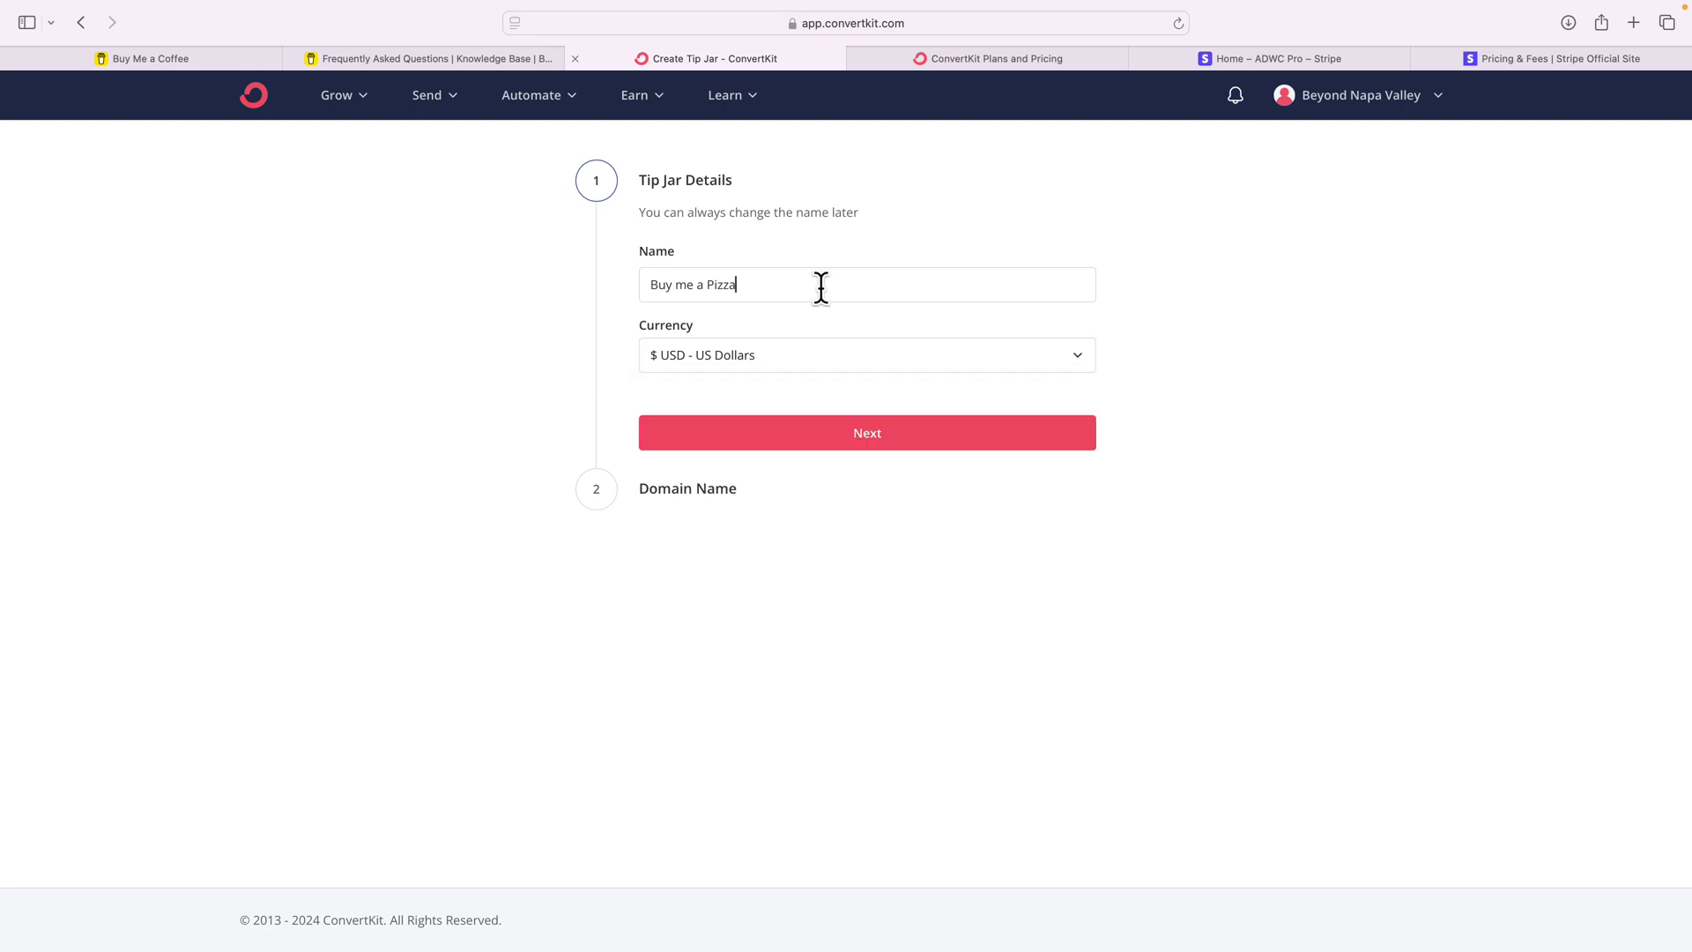
left_click(862, 458)
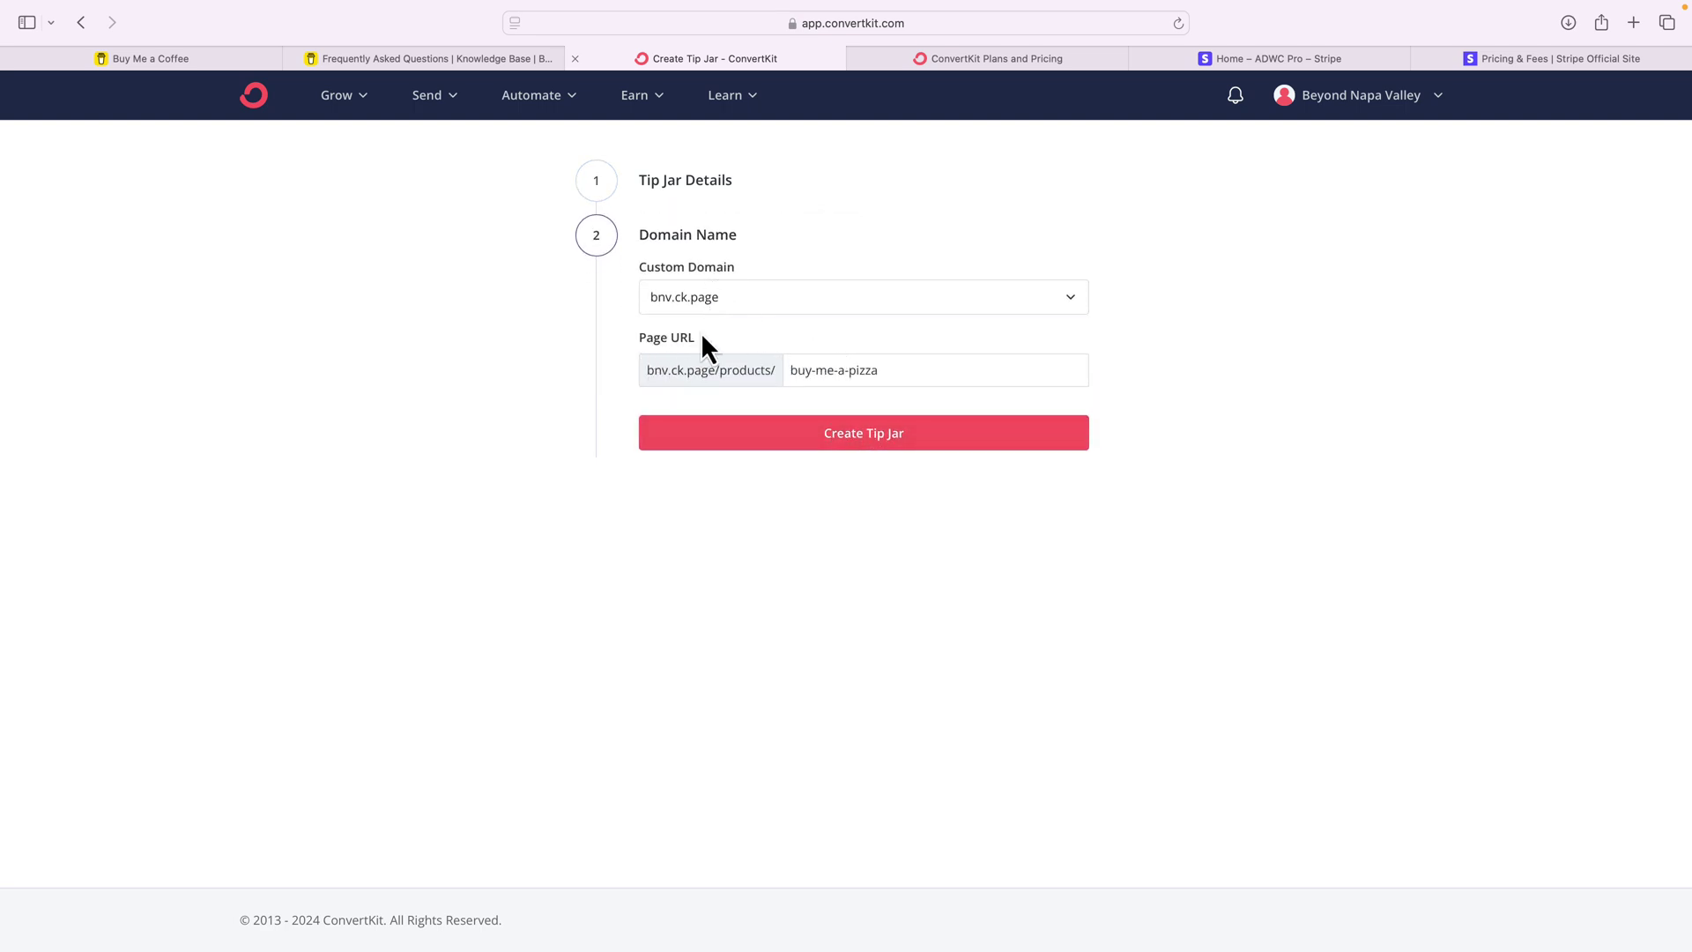
left_click(889, 448)
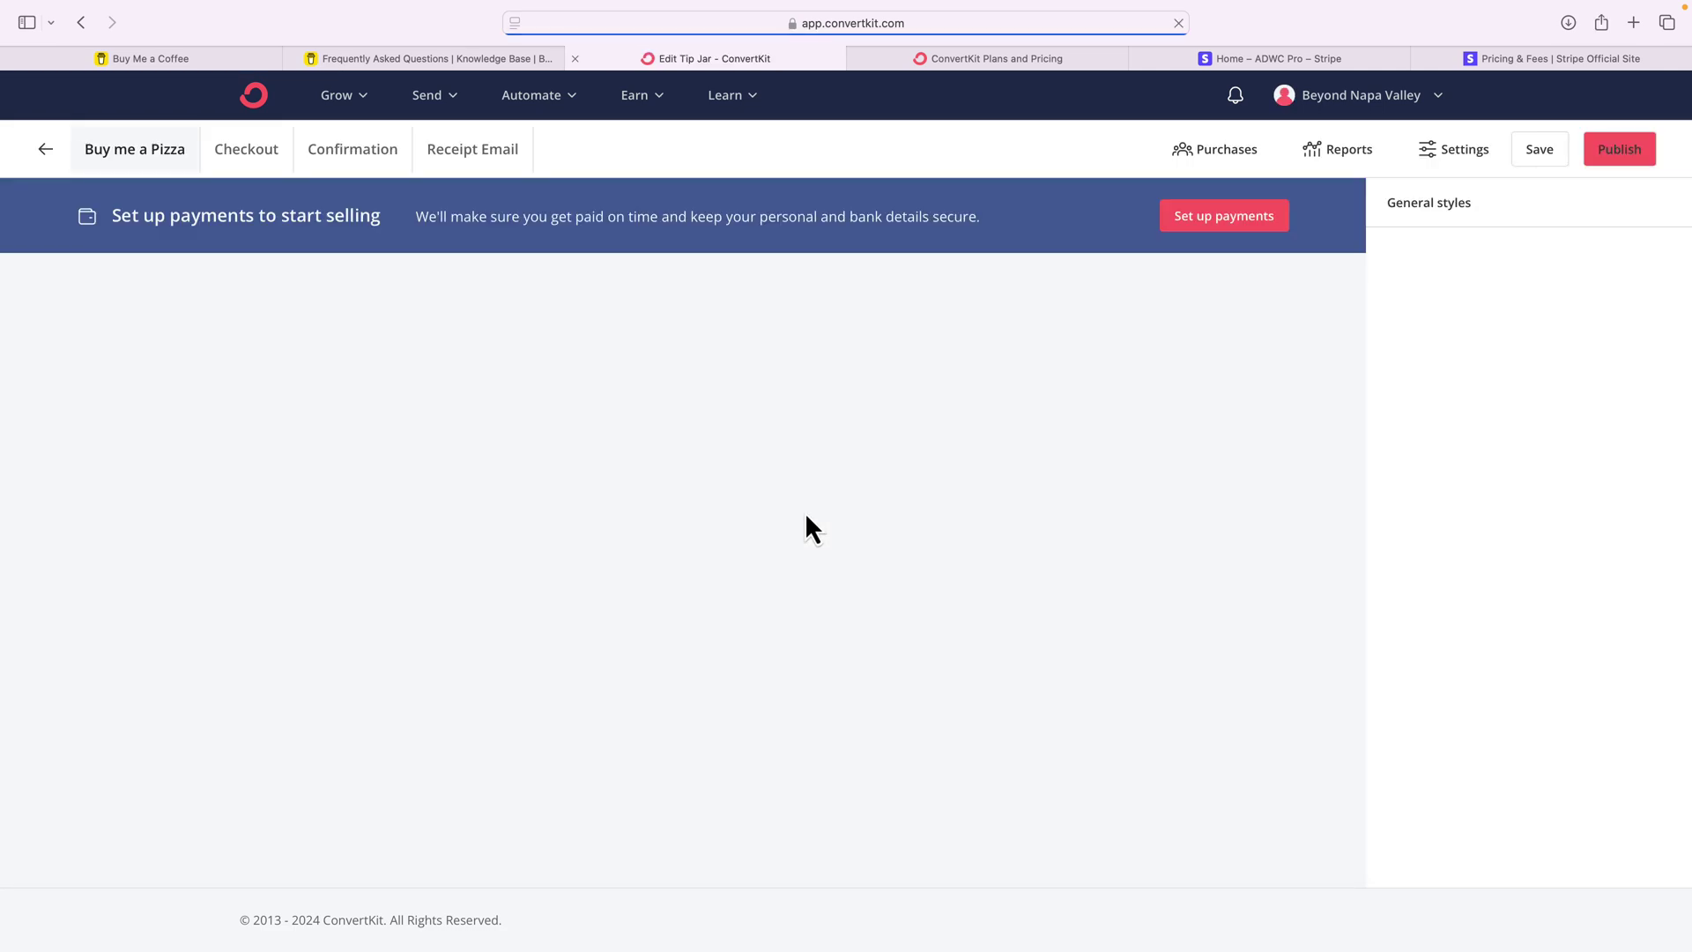
Step: Replace the description with 'Hey man. I love pizza' and hide the Built with ConvertKit badge
scroll(723, 383, "down", 1)
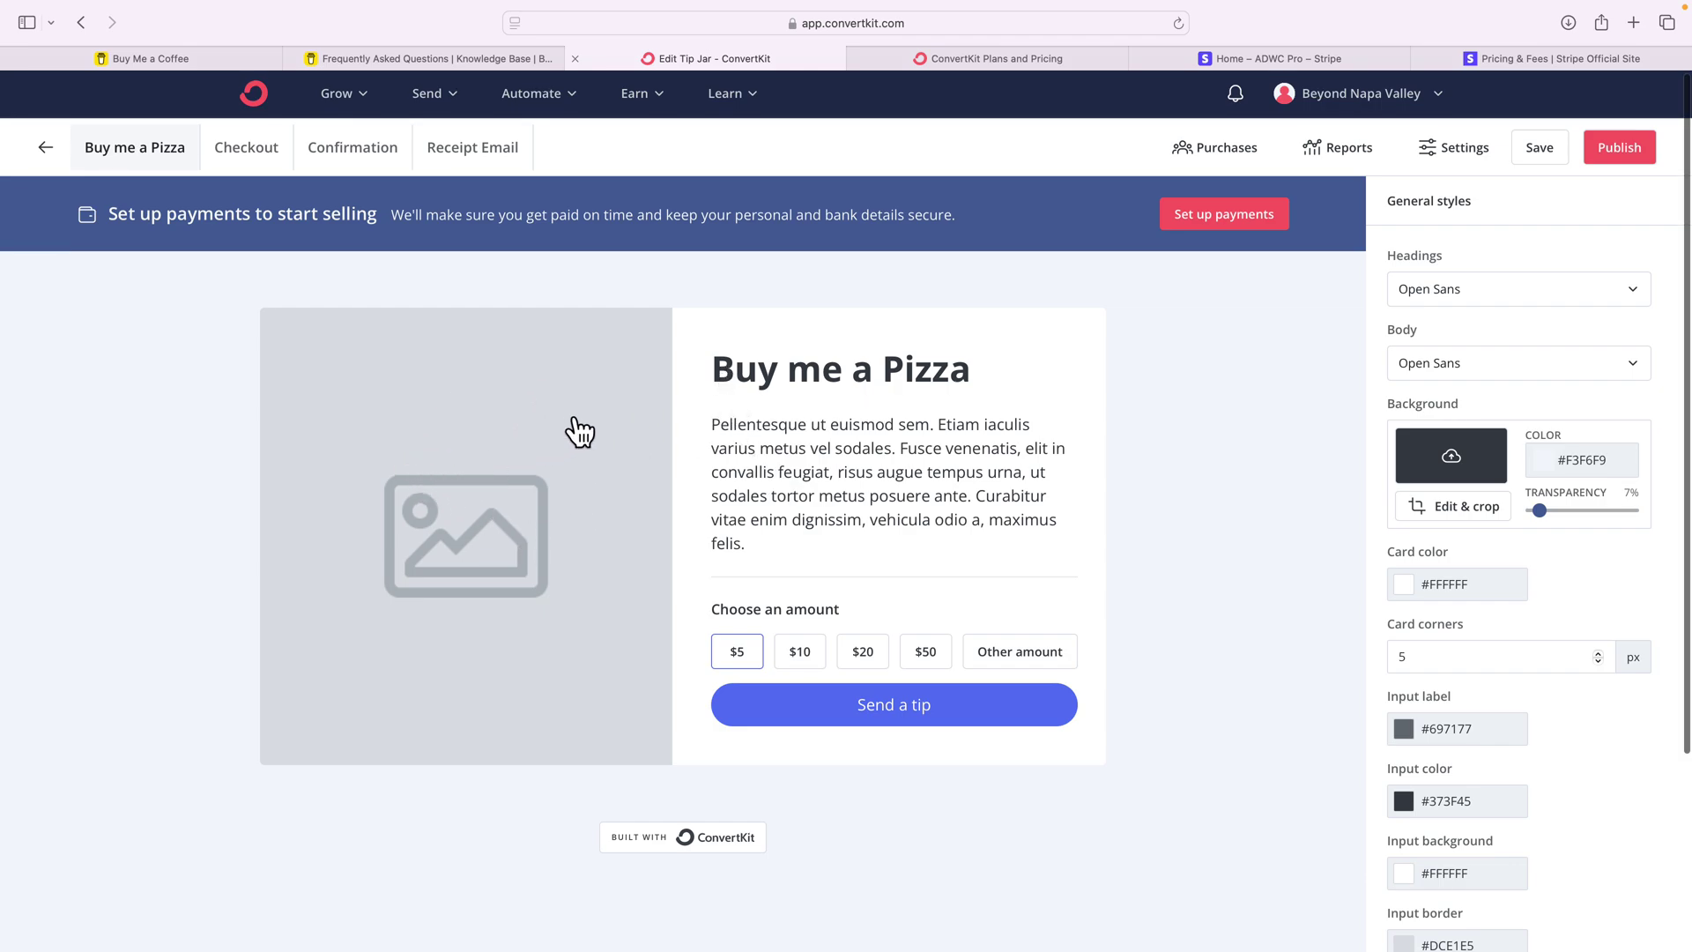
triple_click(748, 430)
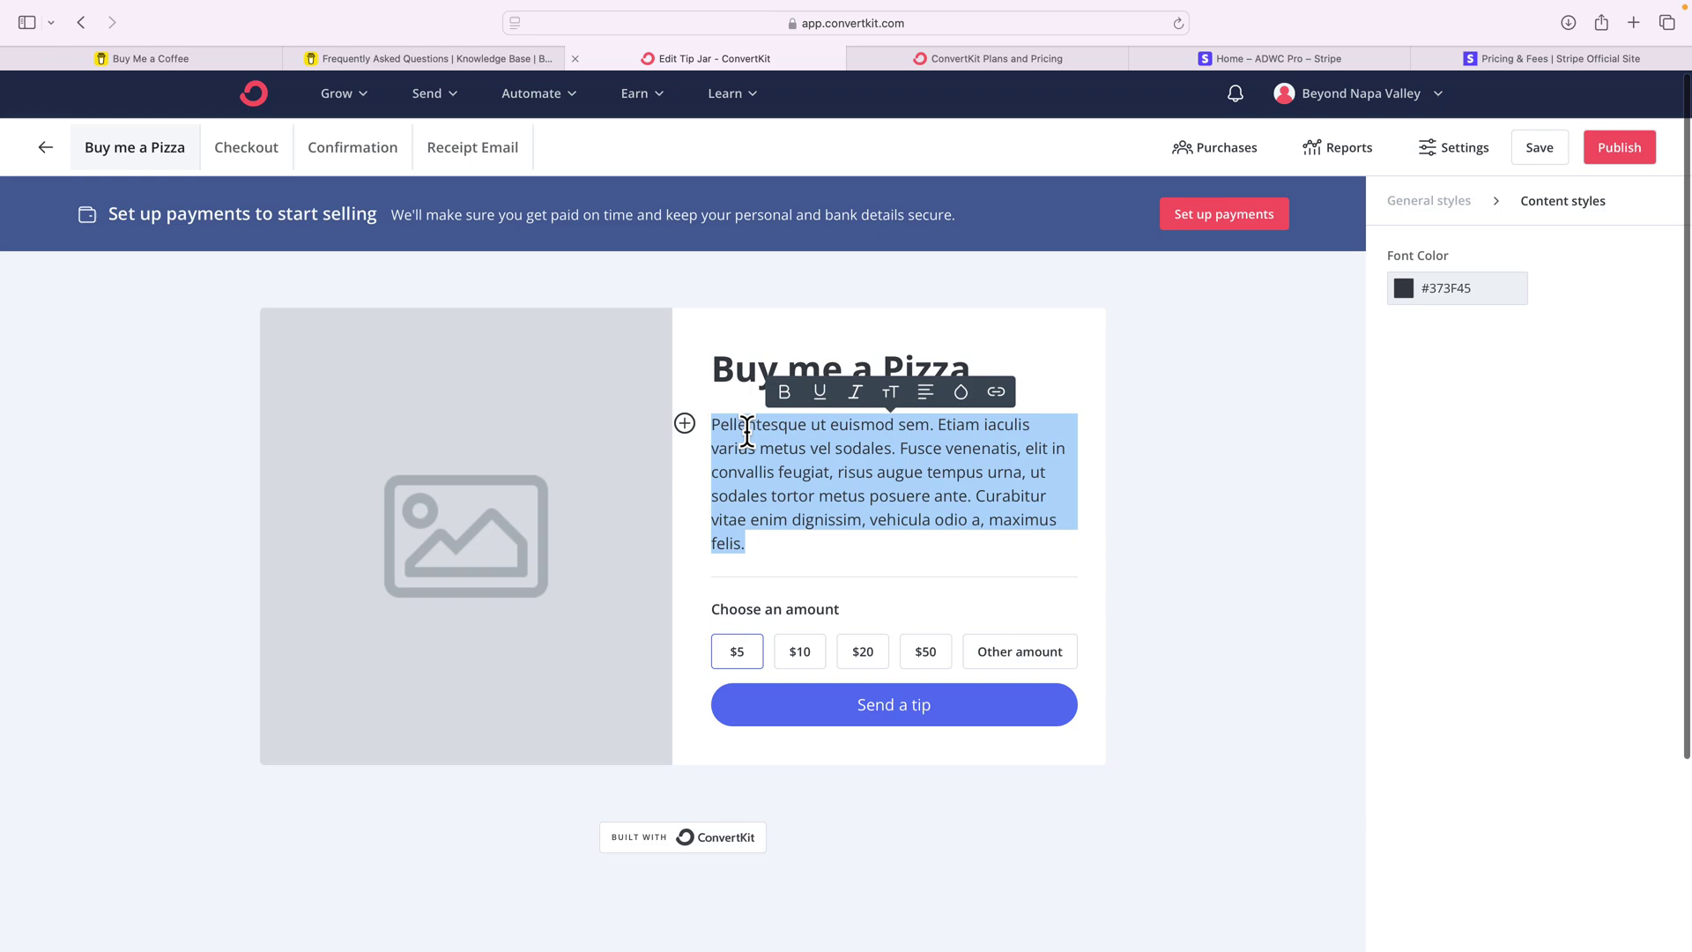
type("Hey man. ")
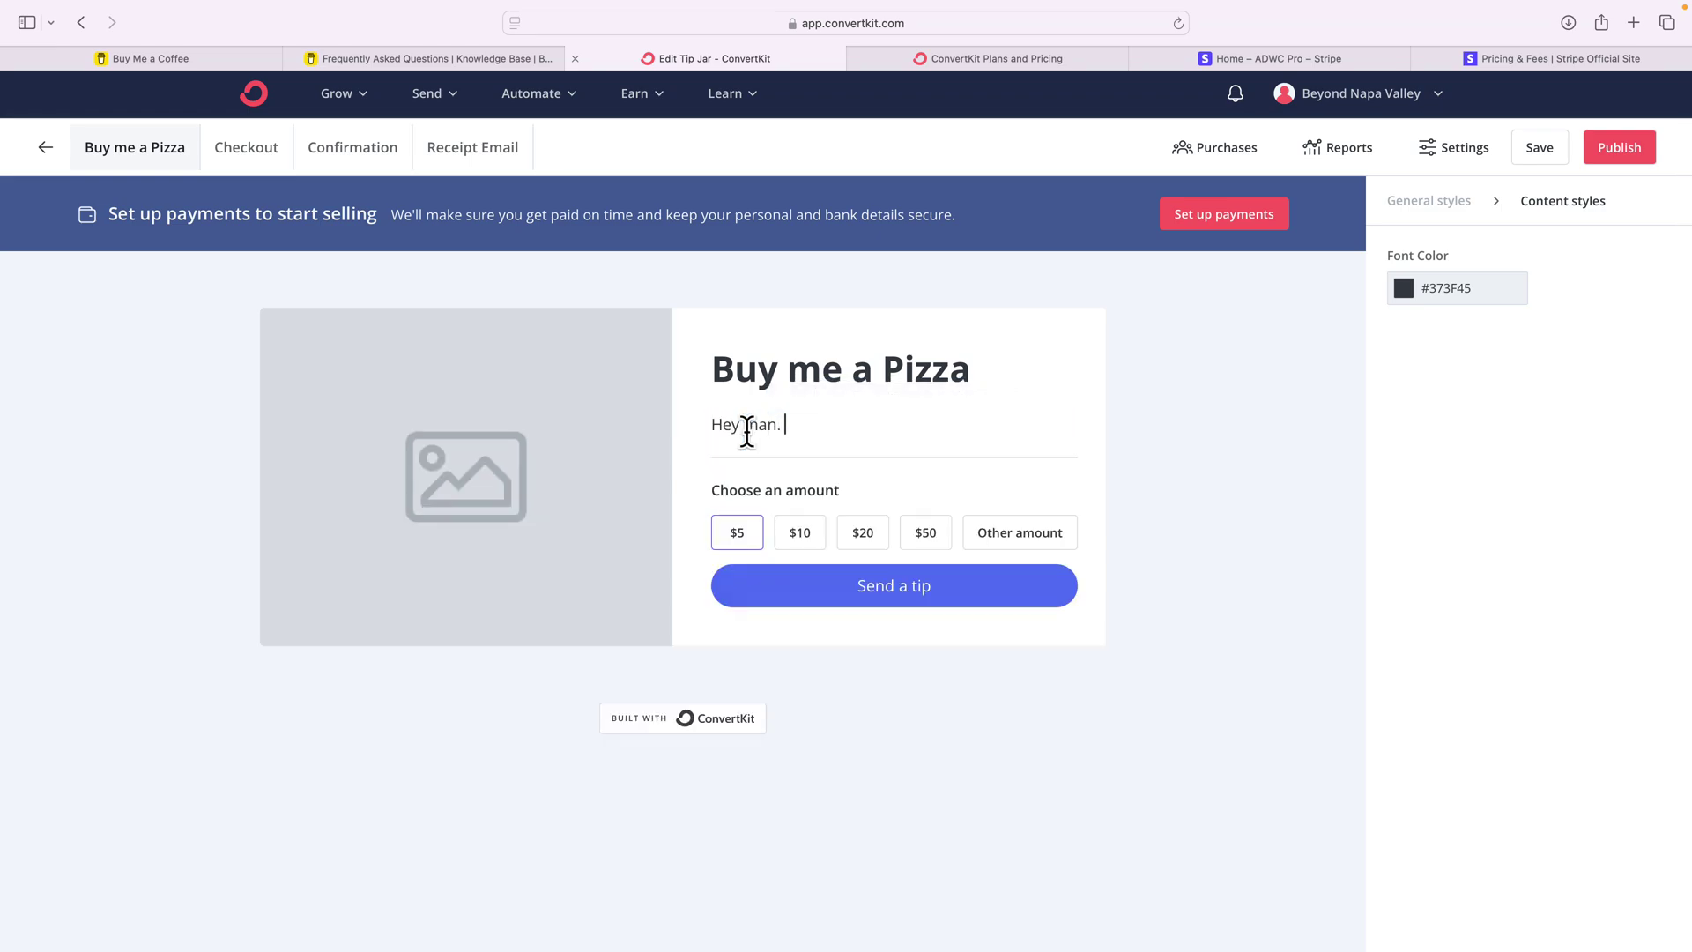
type("I love pizza")
left_click(712, 726)
left_click(1398, 258)
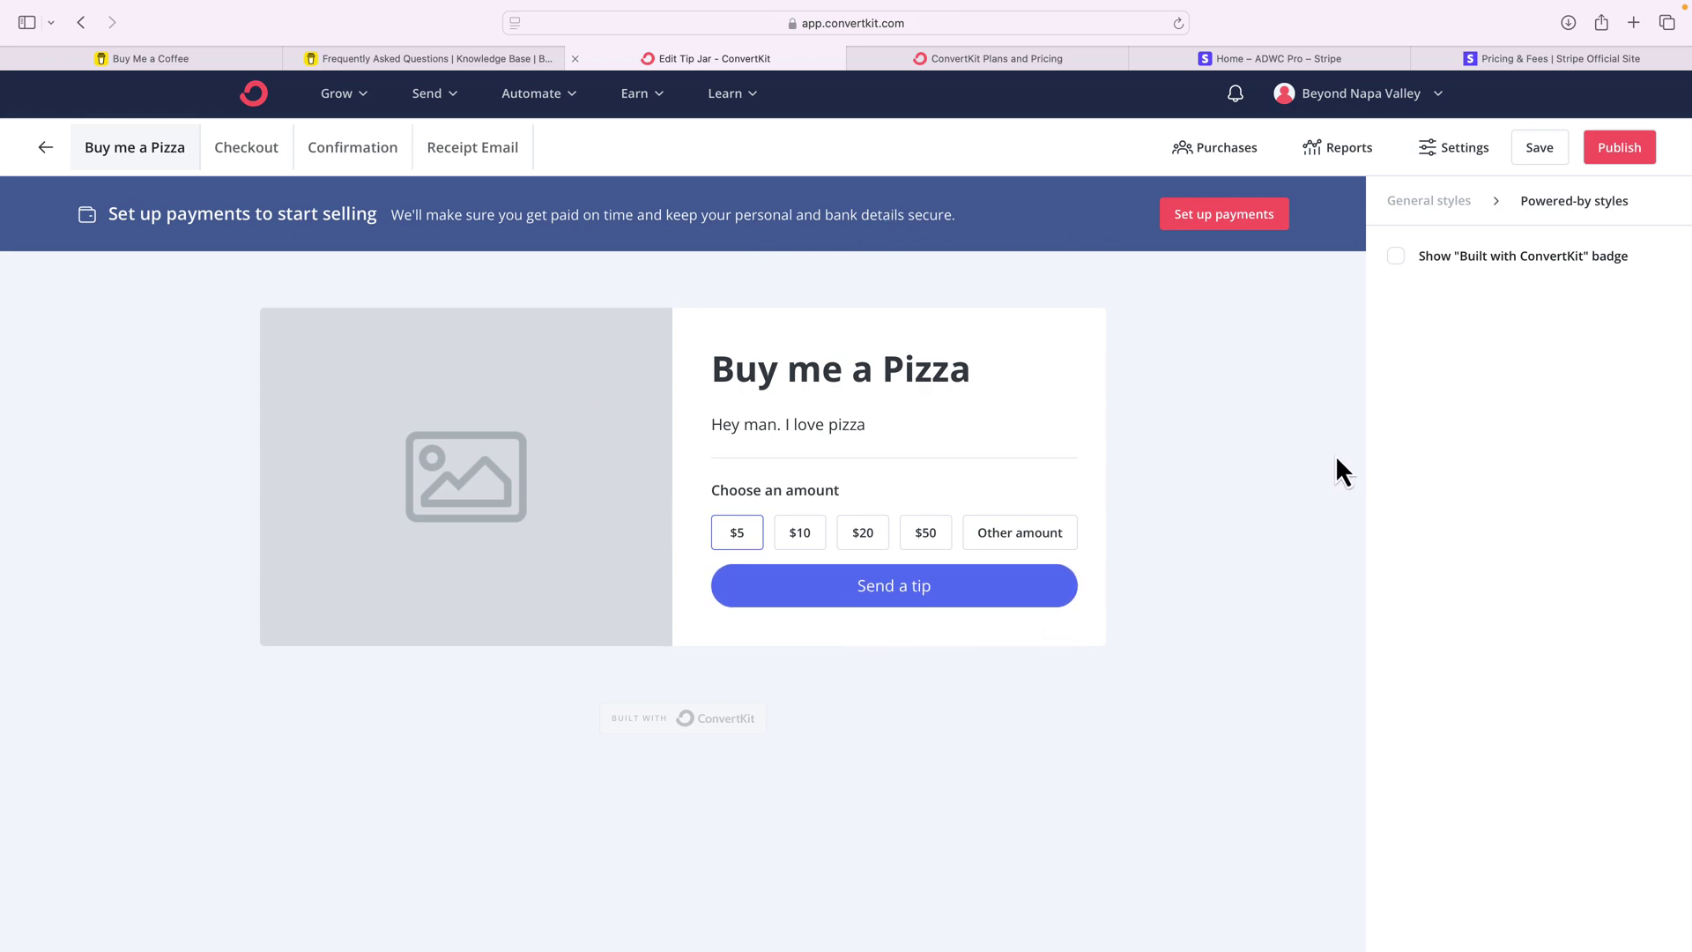
Step: Preview the tip jar's checkout page, confirmation page and receipt email
left_click(248, 150)
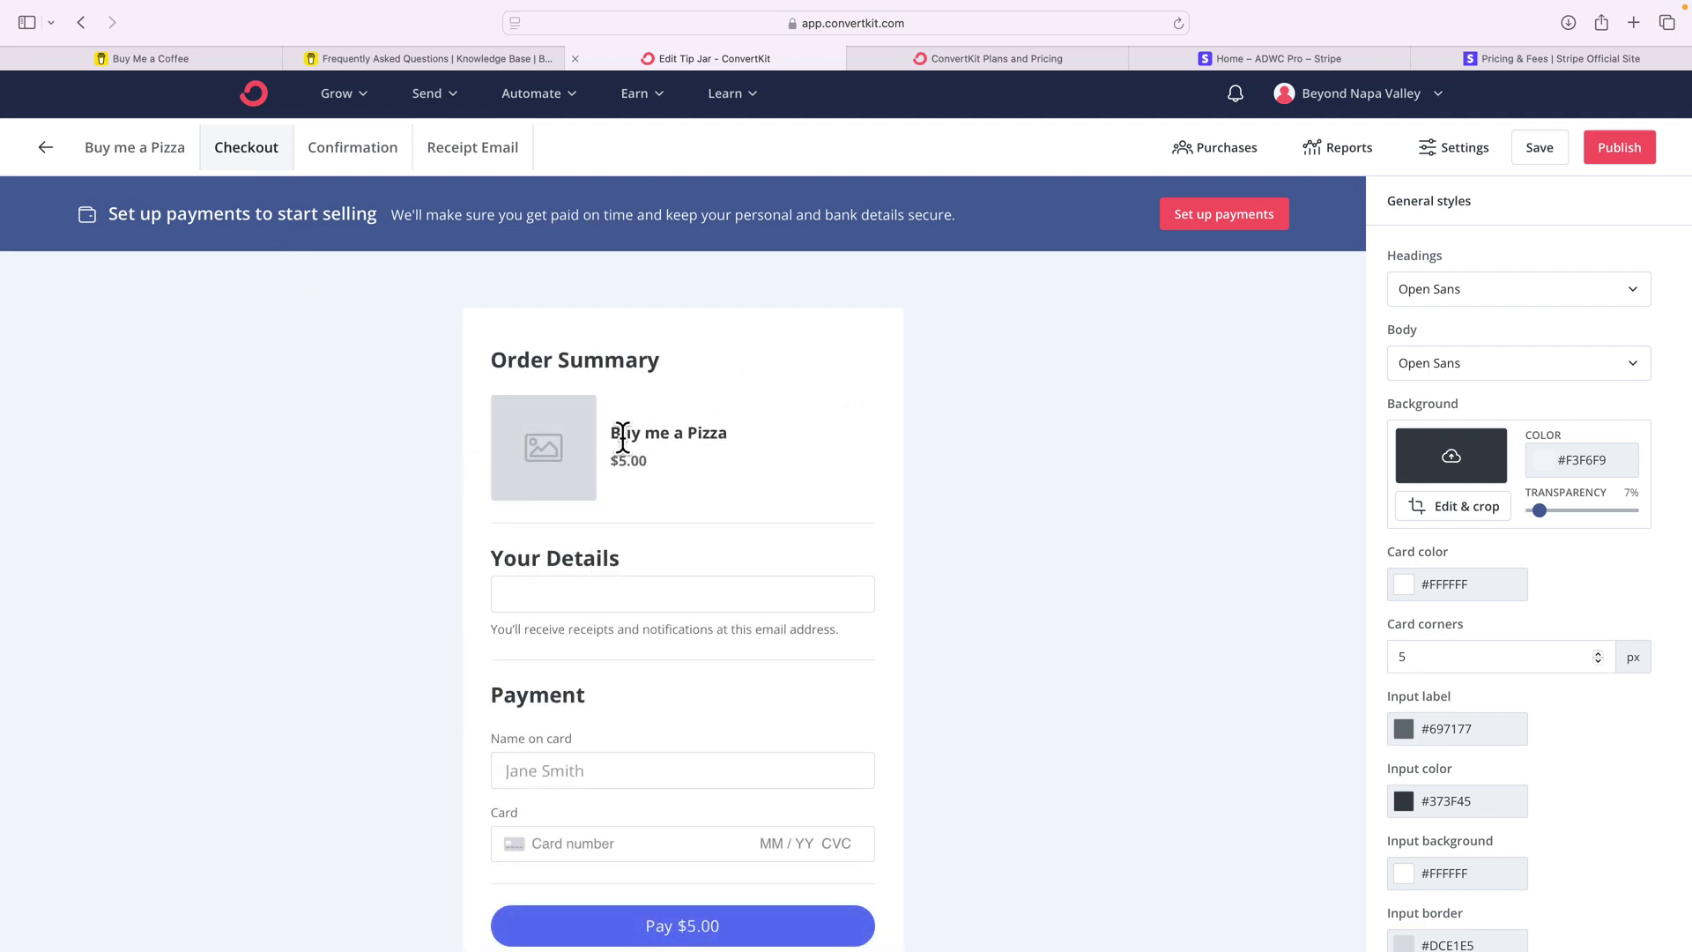
scroll(617, 610, "down", 2)
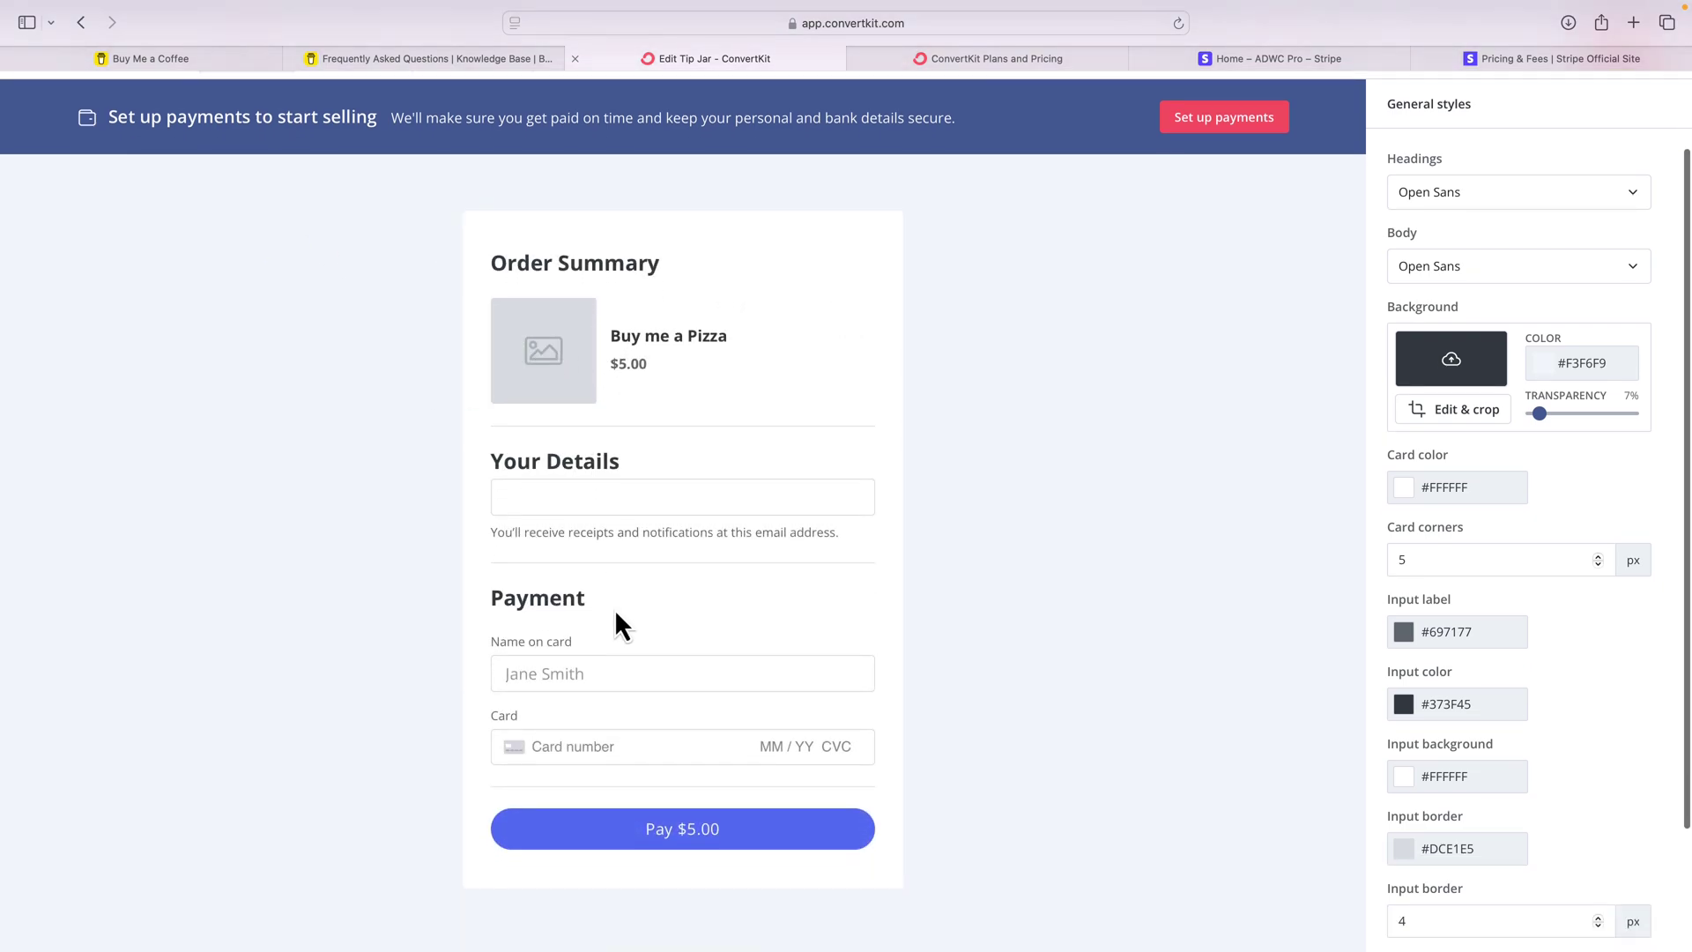
scroll(614, 606, "up", 2)
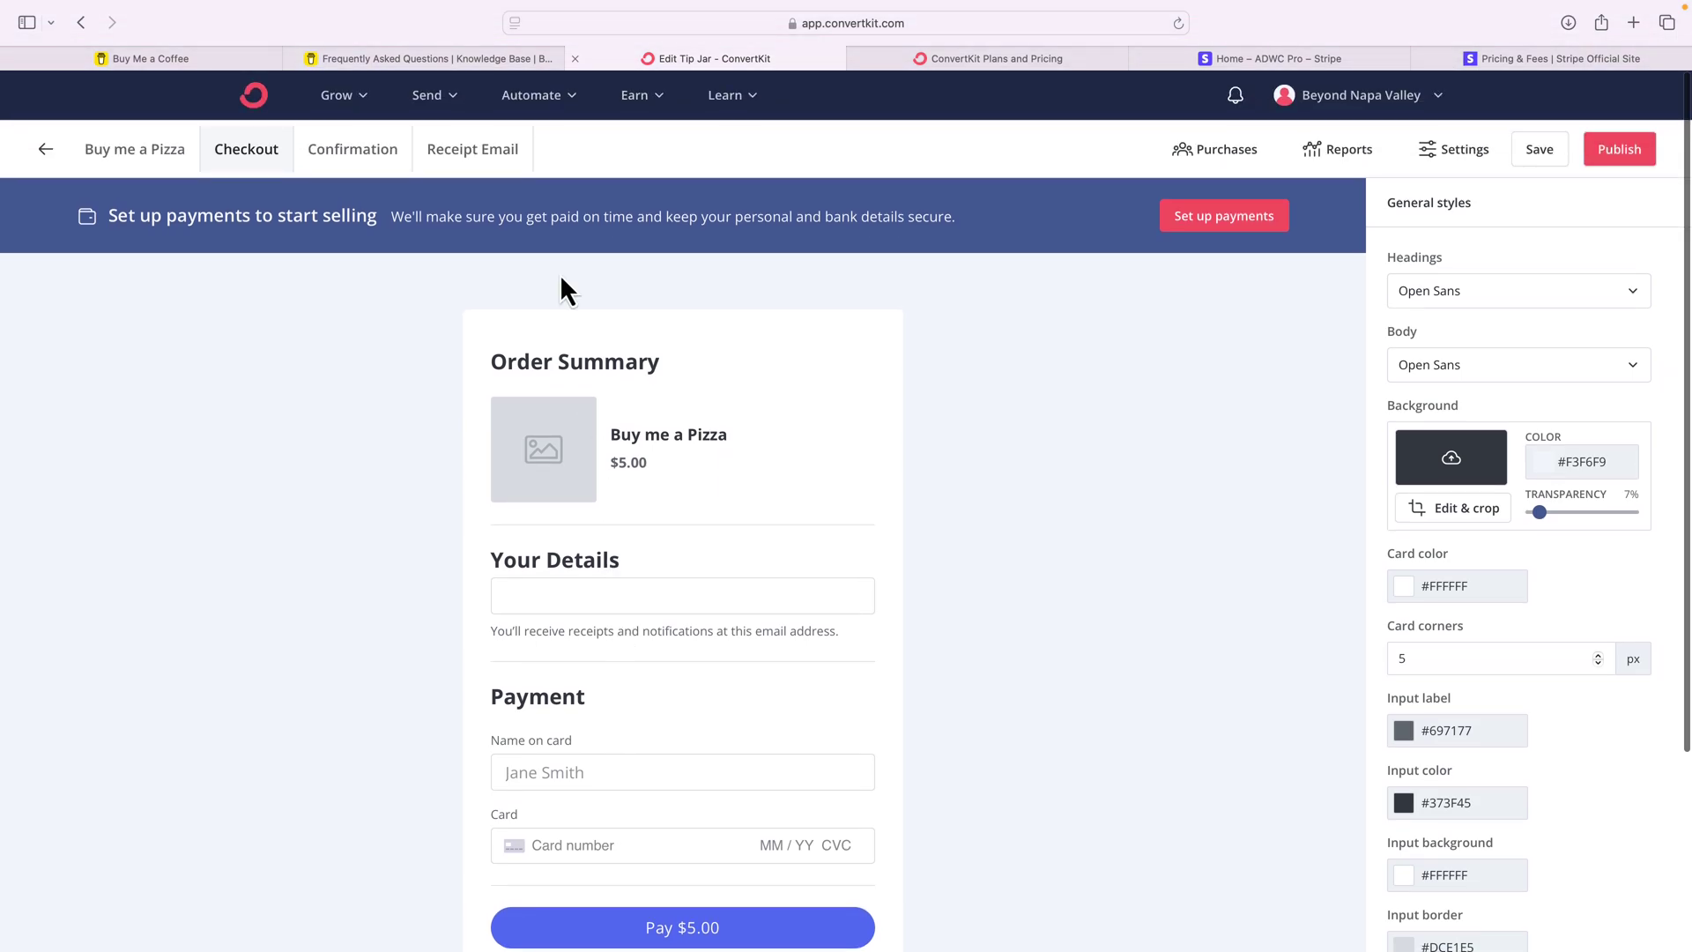
left_click(342, 154)
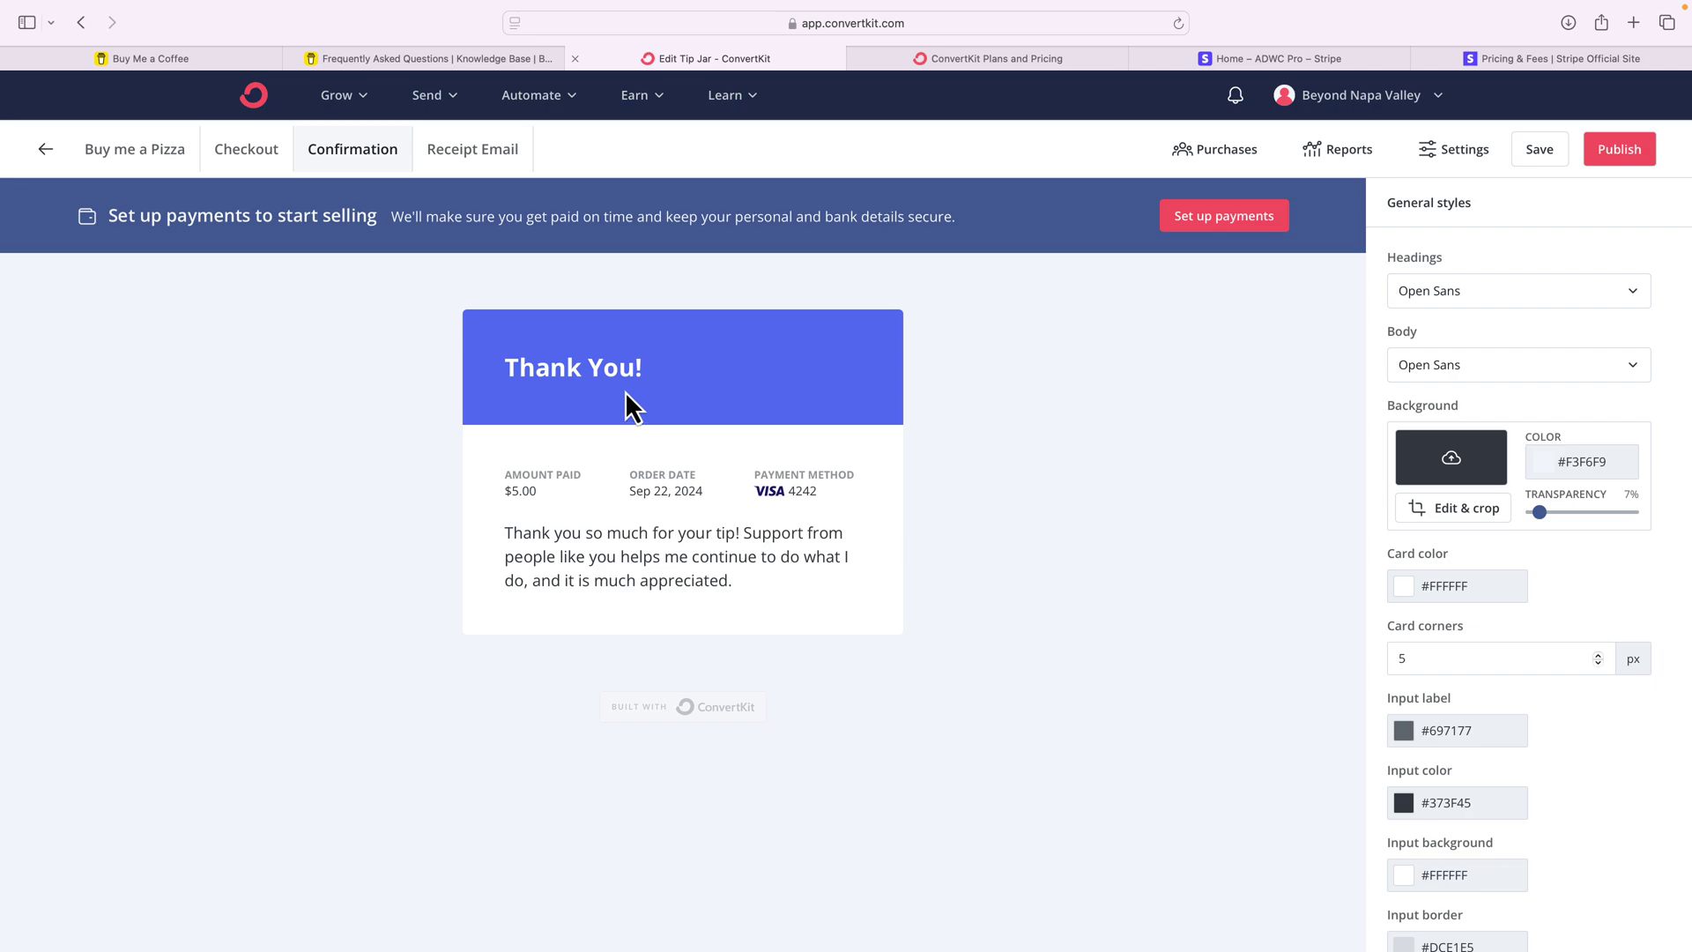
left_click(469, 155)
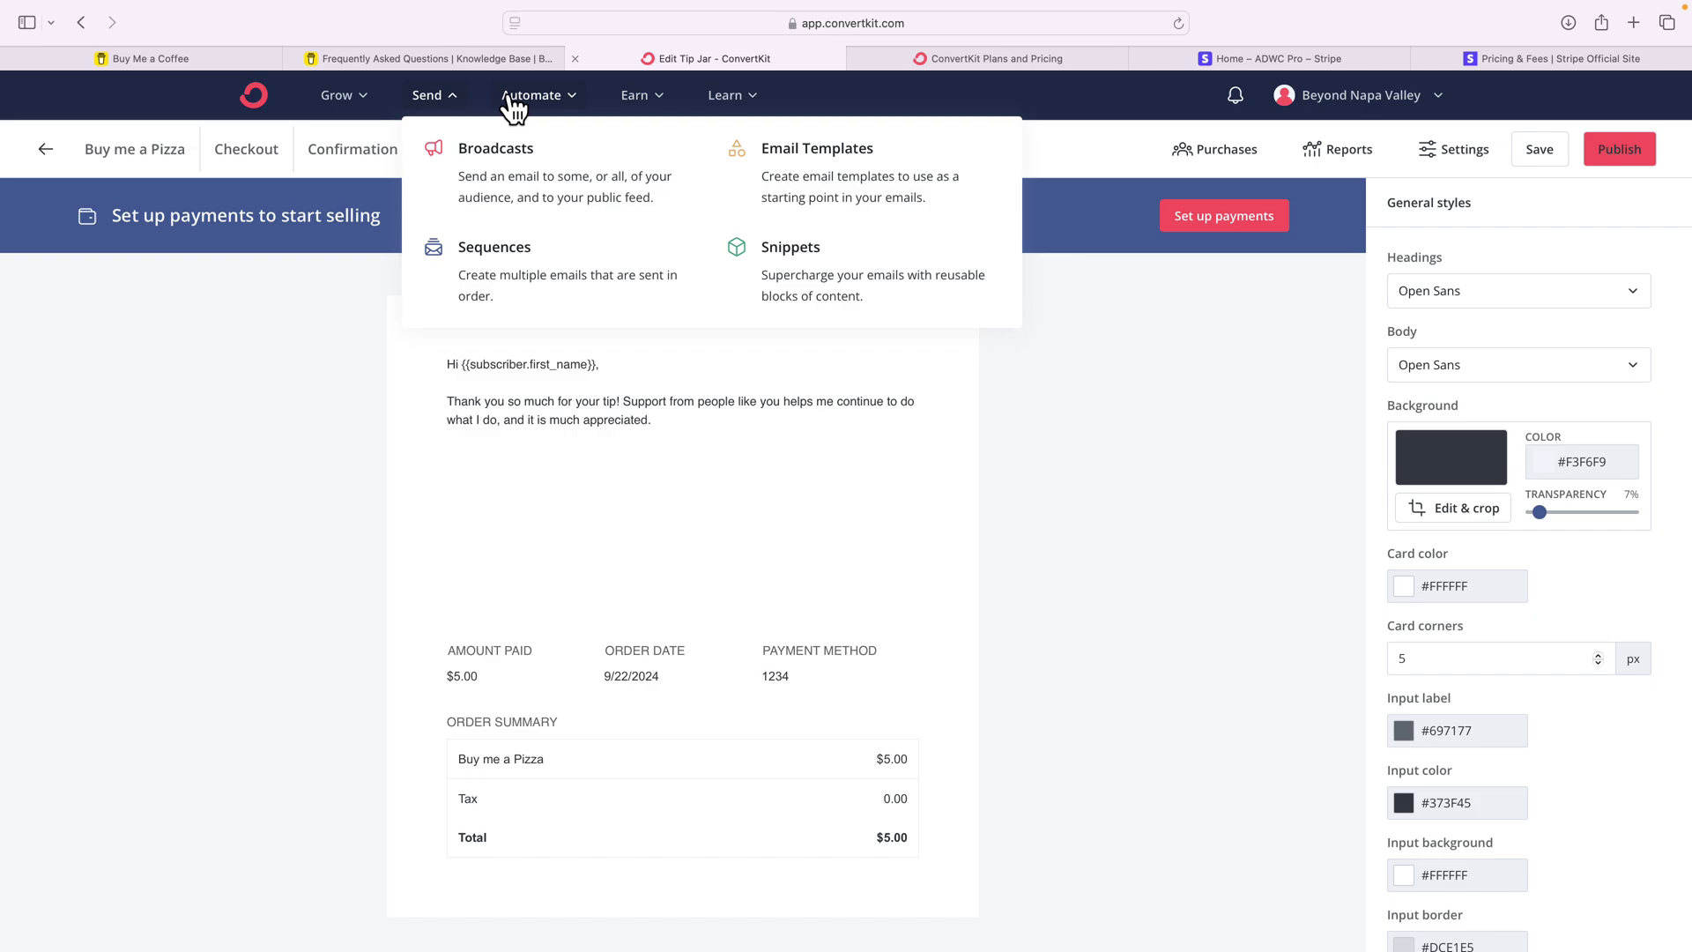
Step: Create a new ConvertKit automation rule triggered by Purchases a product
mouse_move(511, 101)
left_click(529, 249)
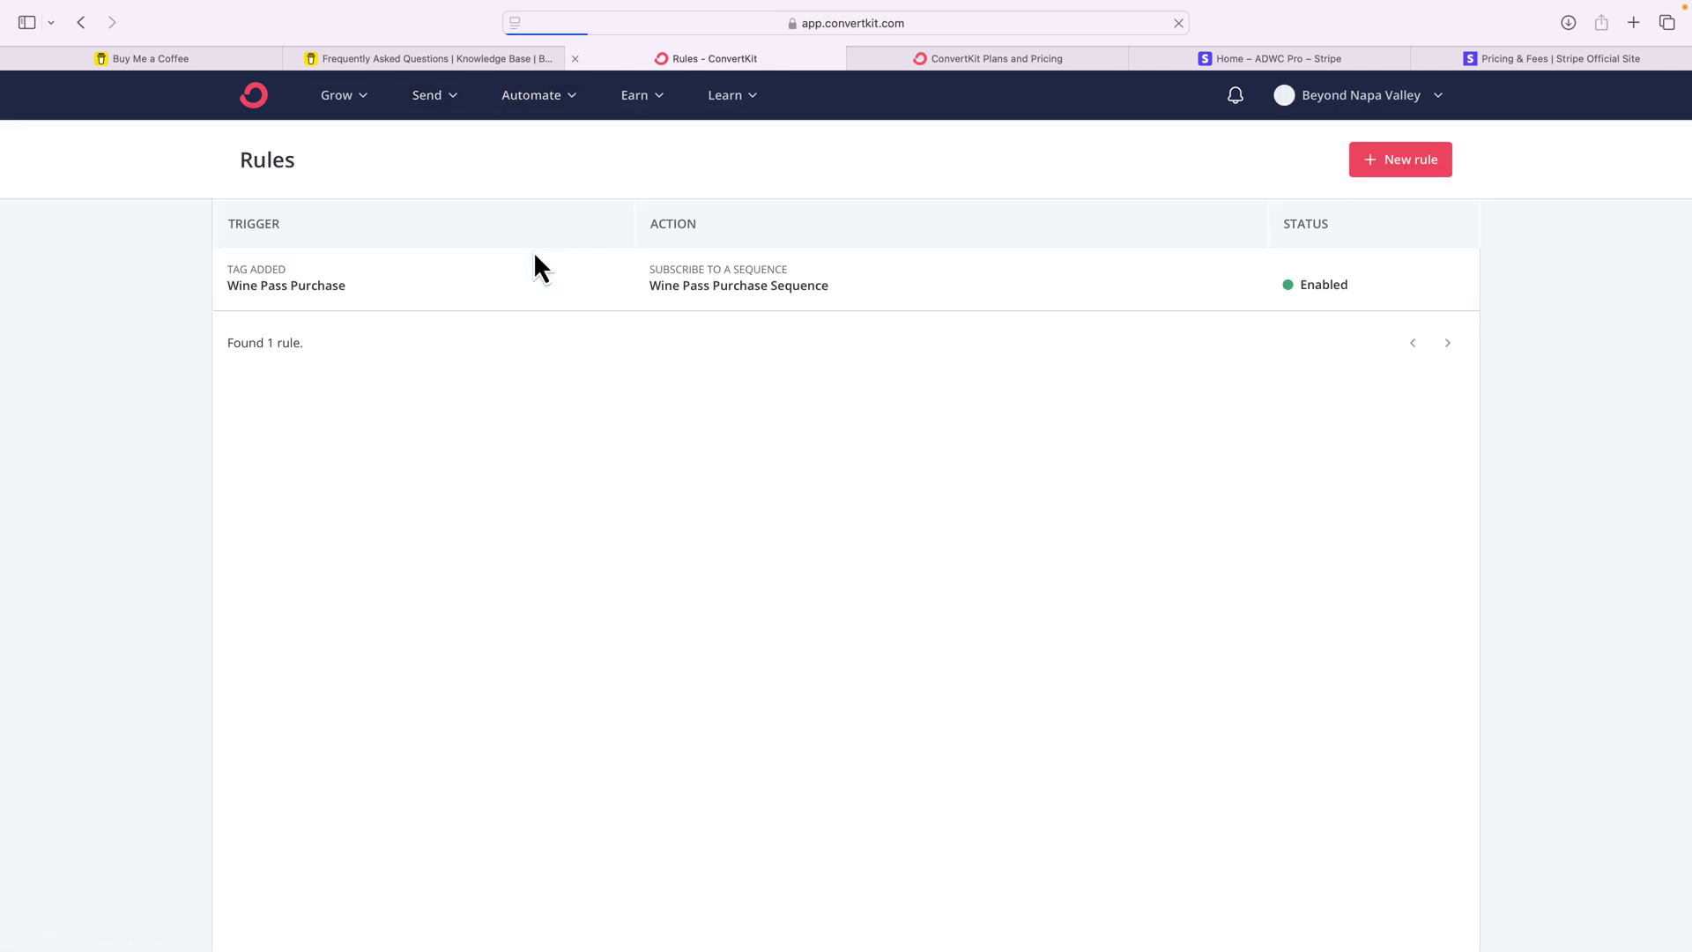
left_click(1398, 163)
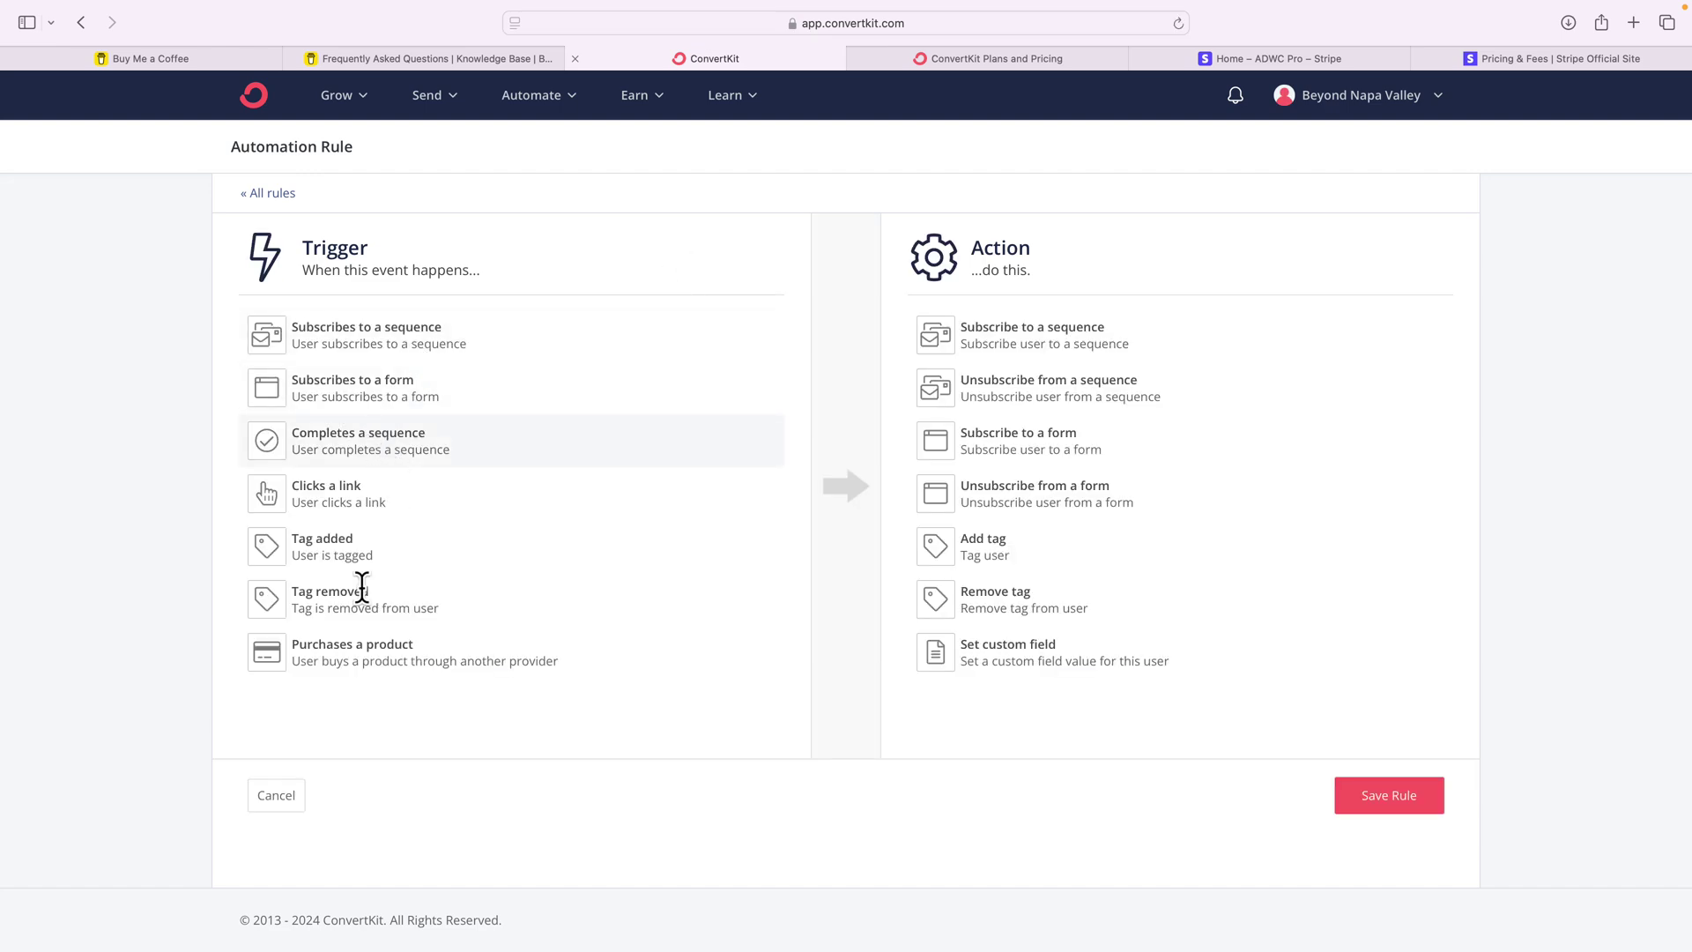
left_click(393, 652)
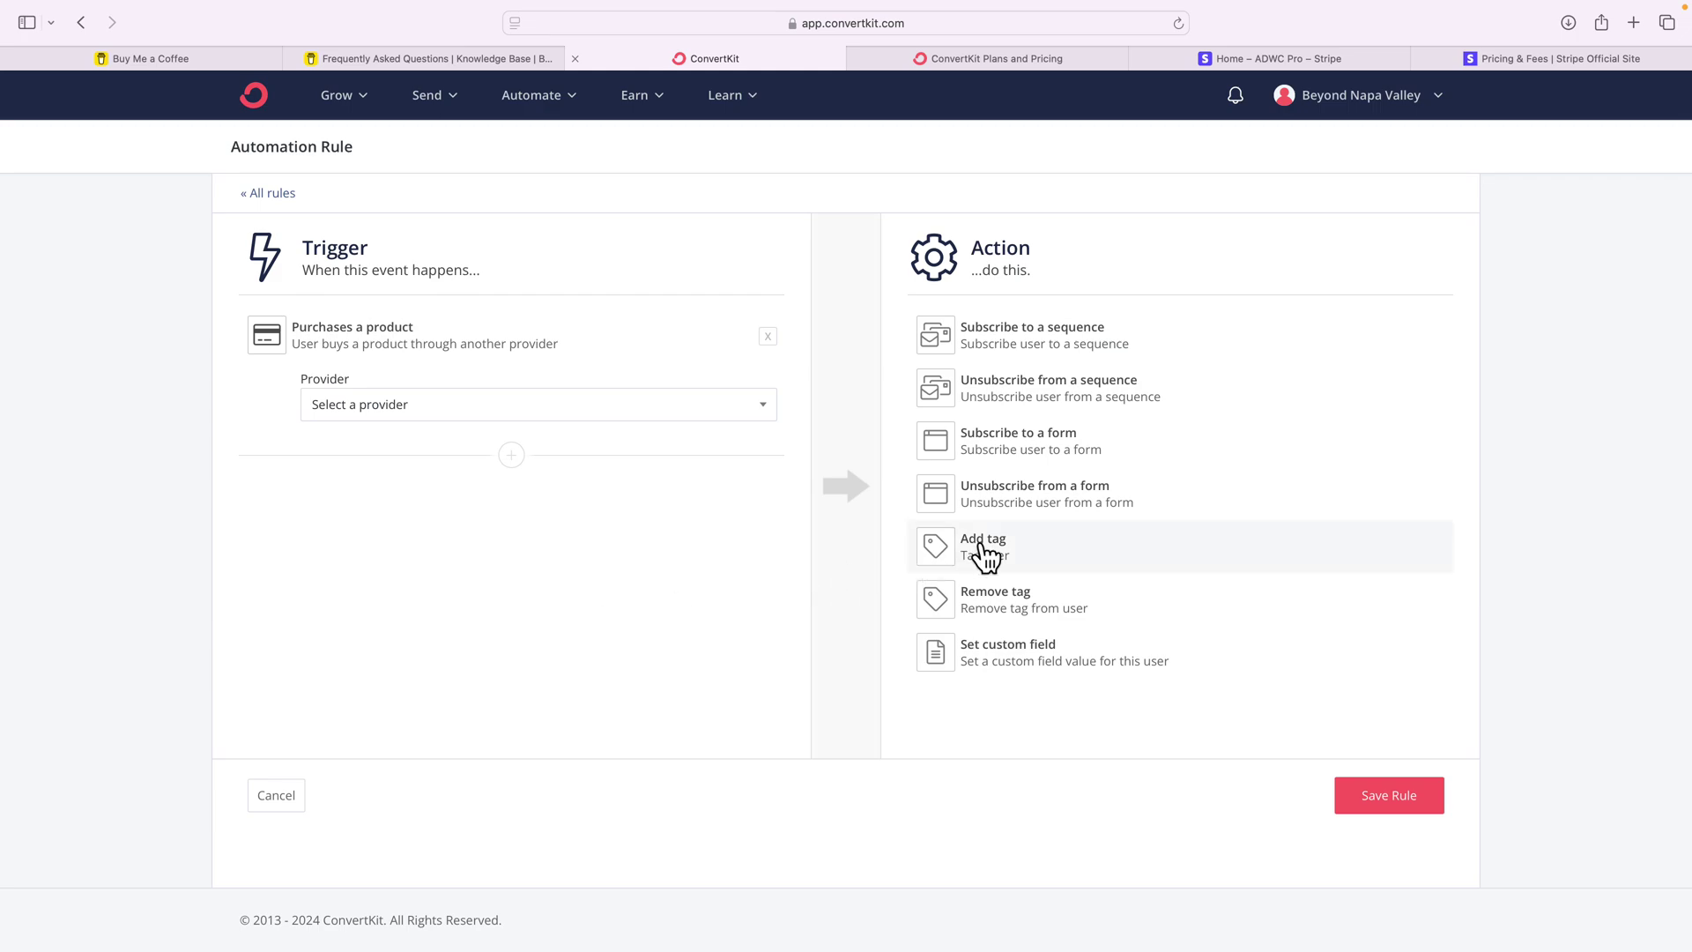
Step: Check the provider options, set the action to Add tag, and view the tags without choosing one
left_click(660, 406)
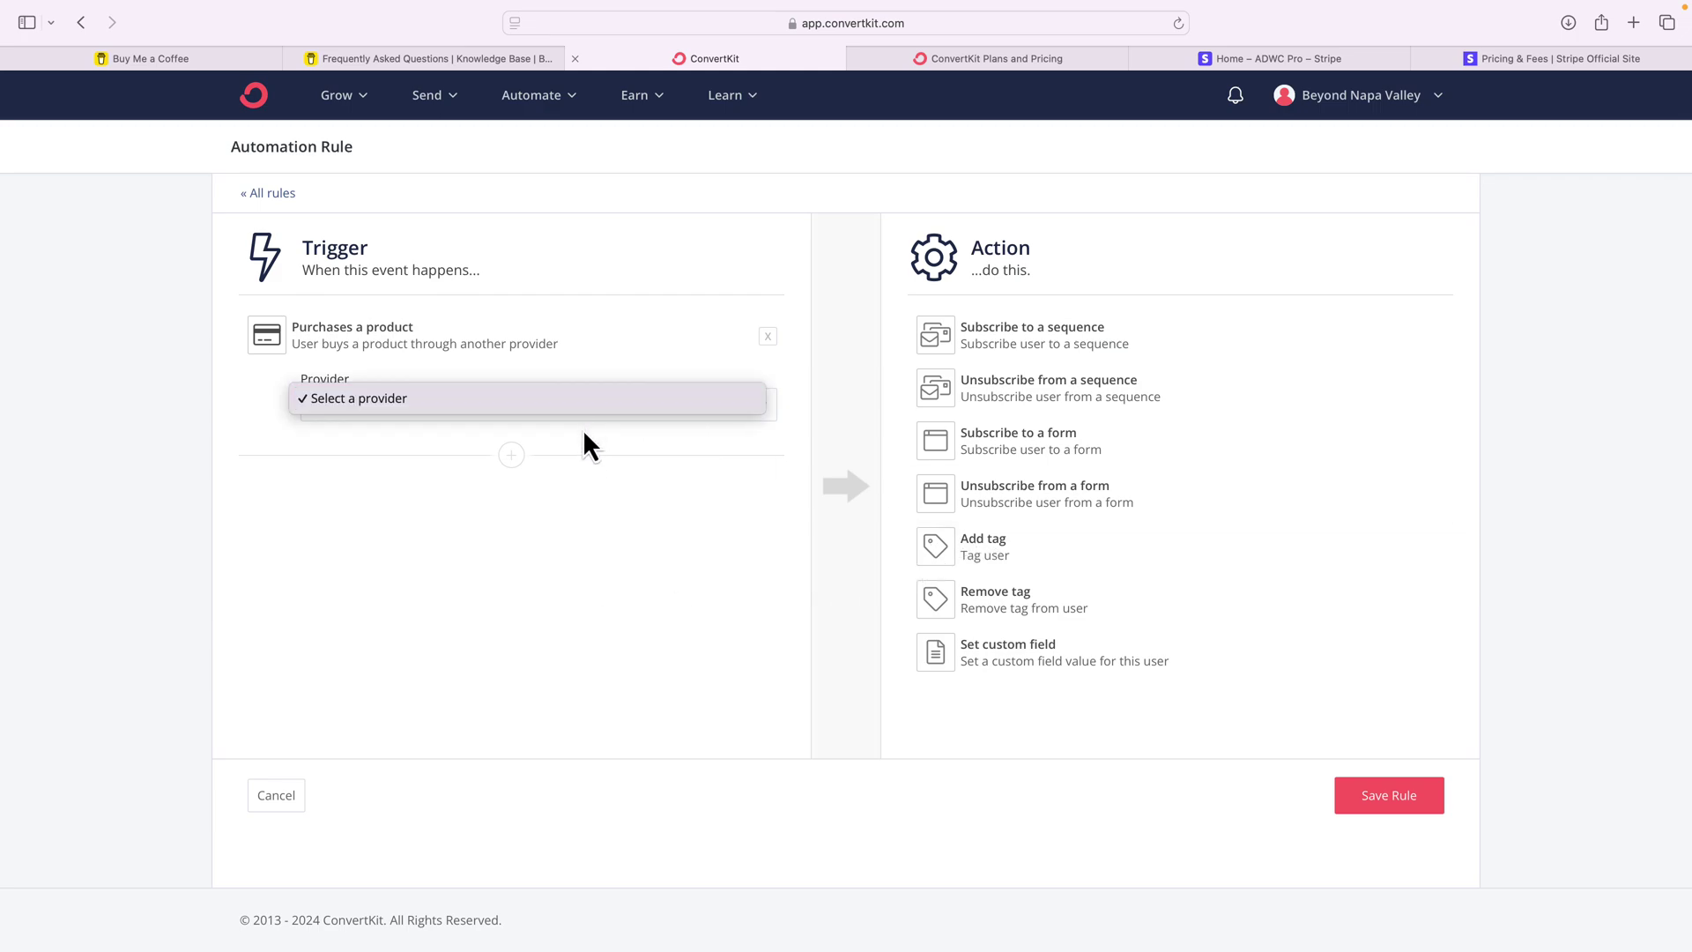
left_click(981, 551)
left_click(983, 546)
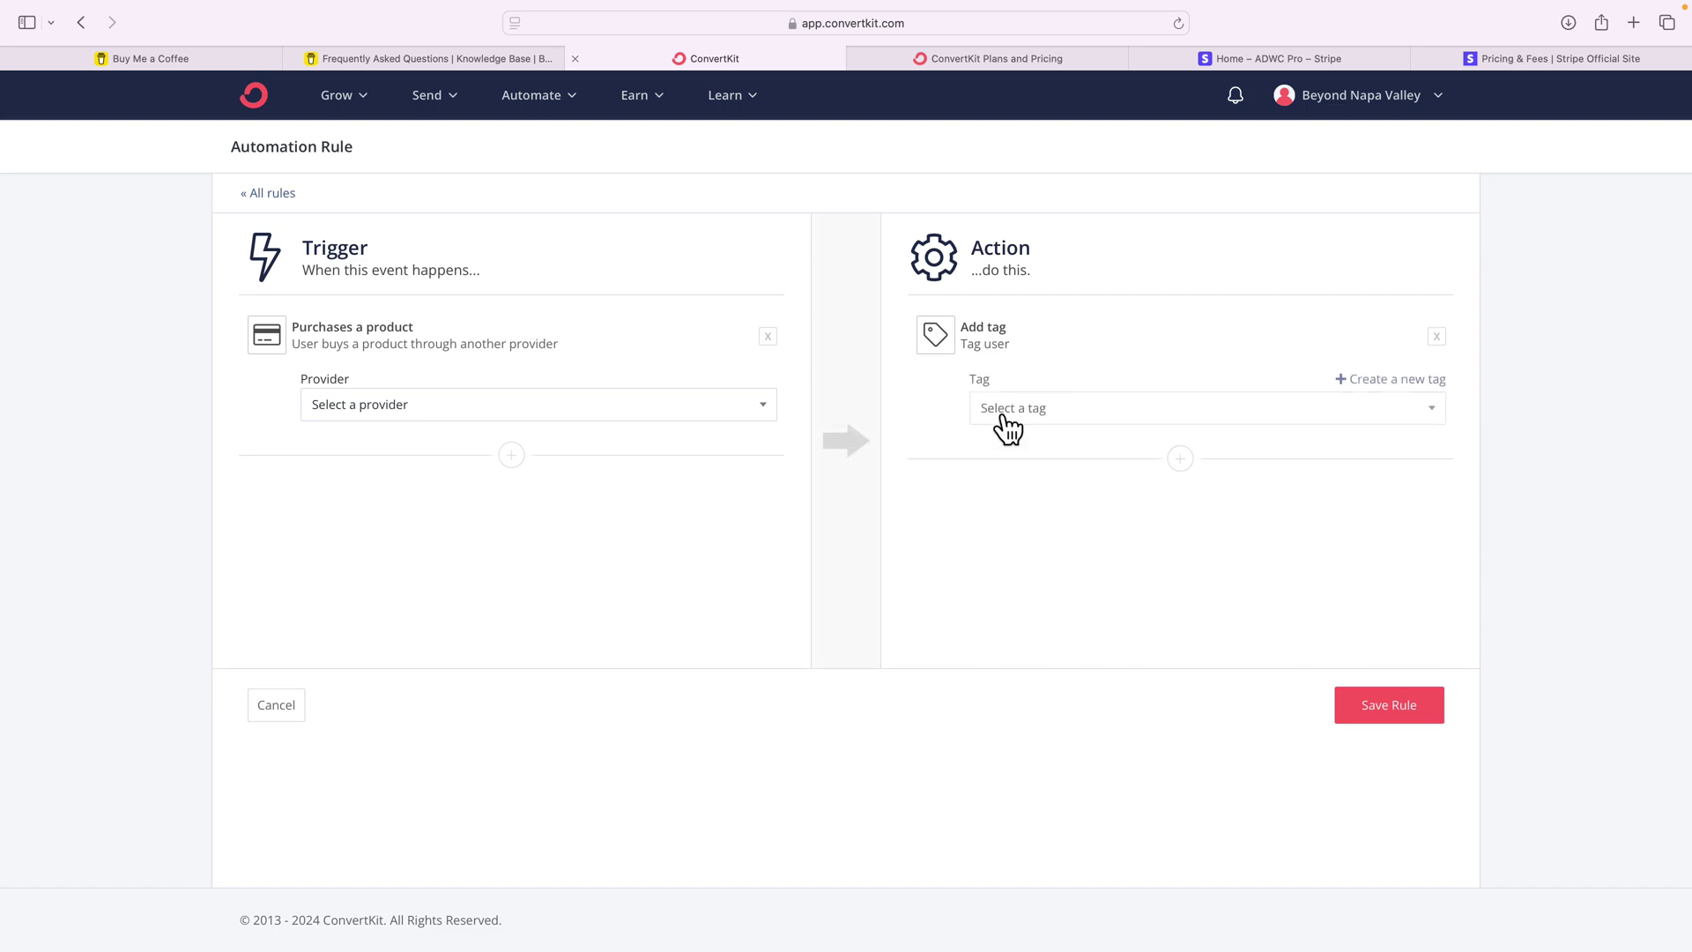
left_click(1005, 416)
left_click(1037, 340)
Step: Start a new product from Earn > Products and move on to the pricing step
left_click(641, 105)
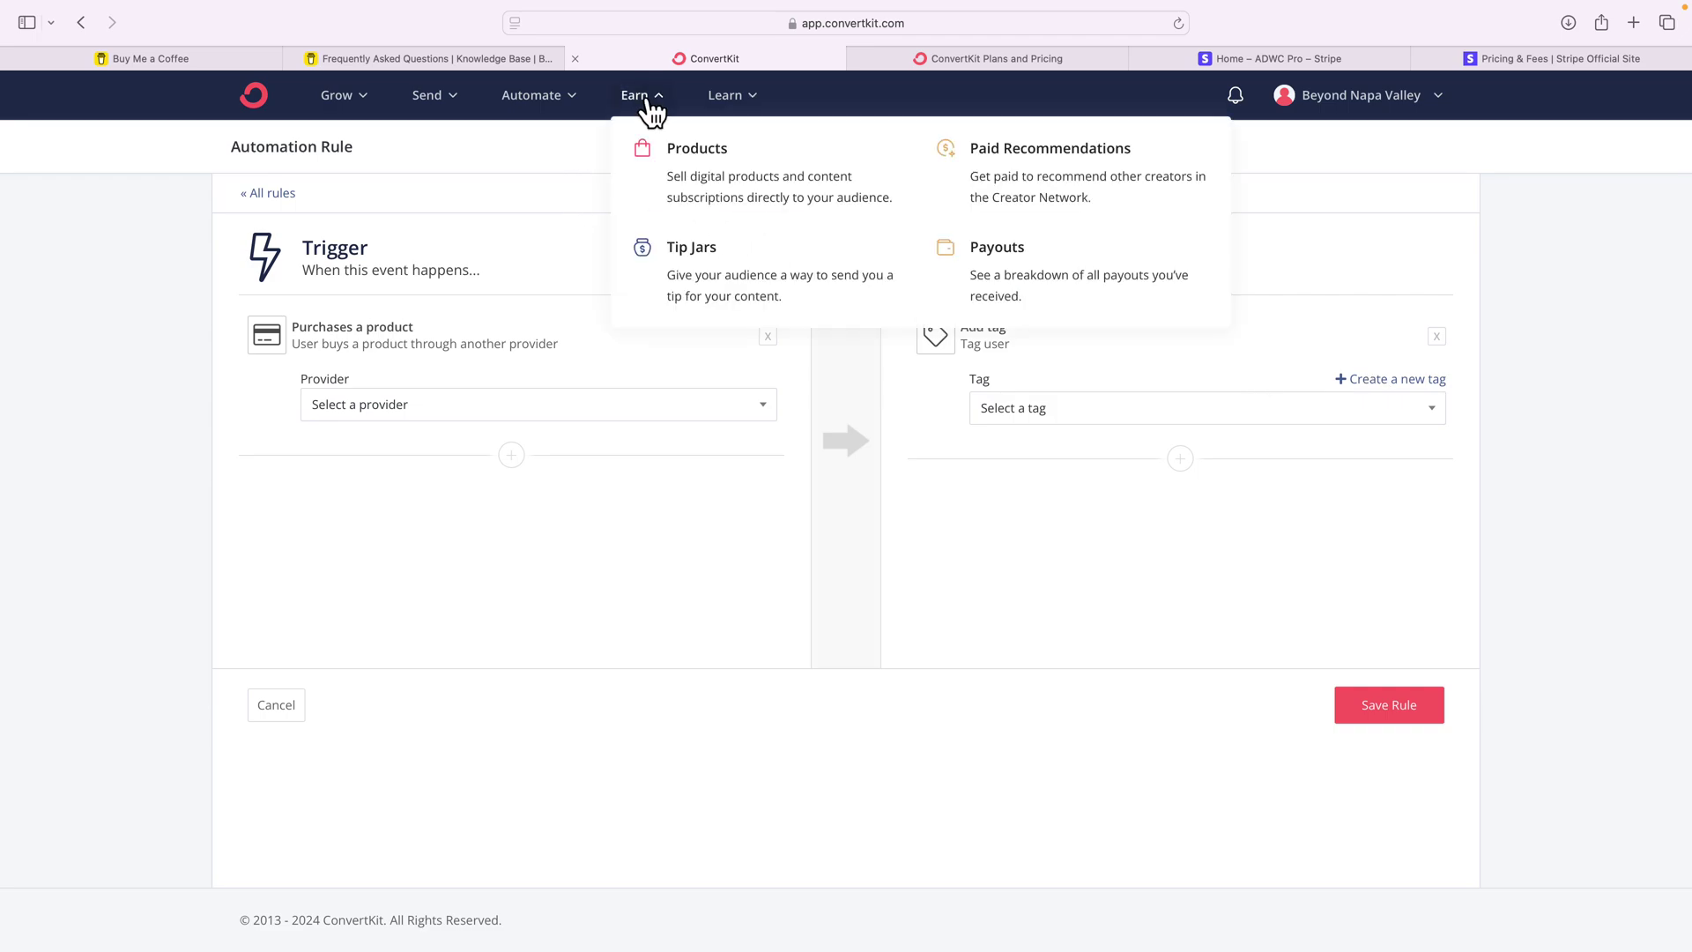
left_click(679, 187)
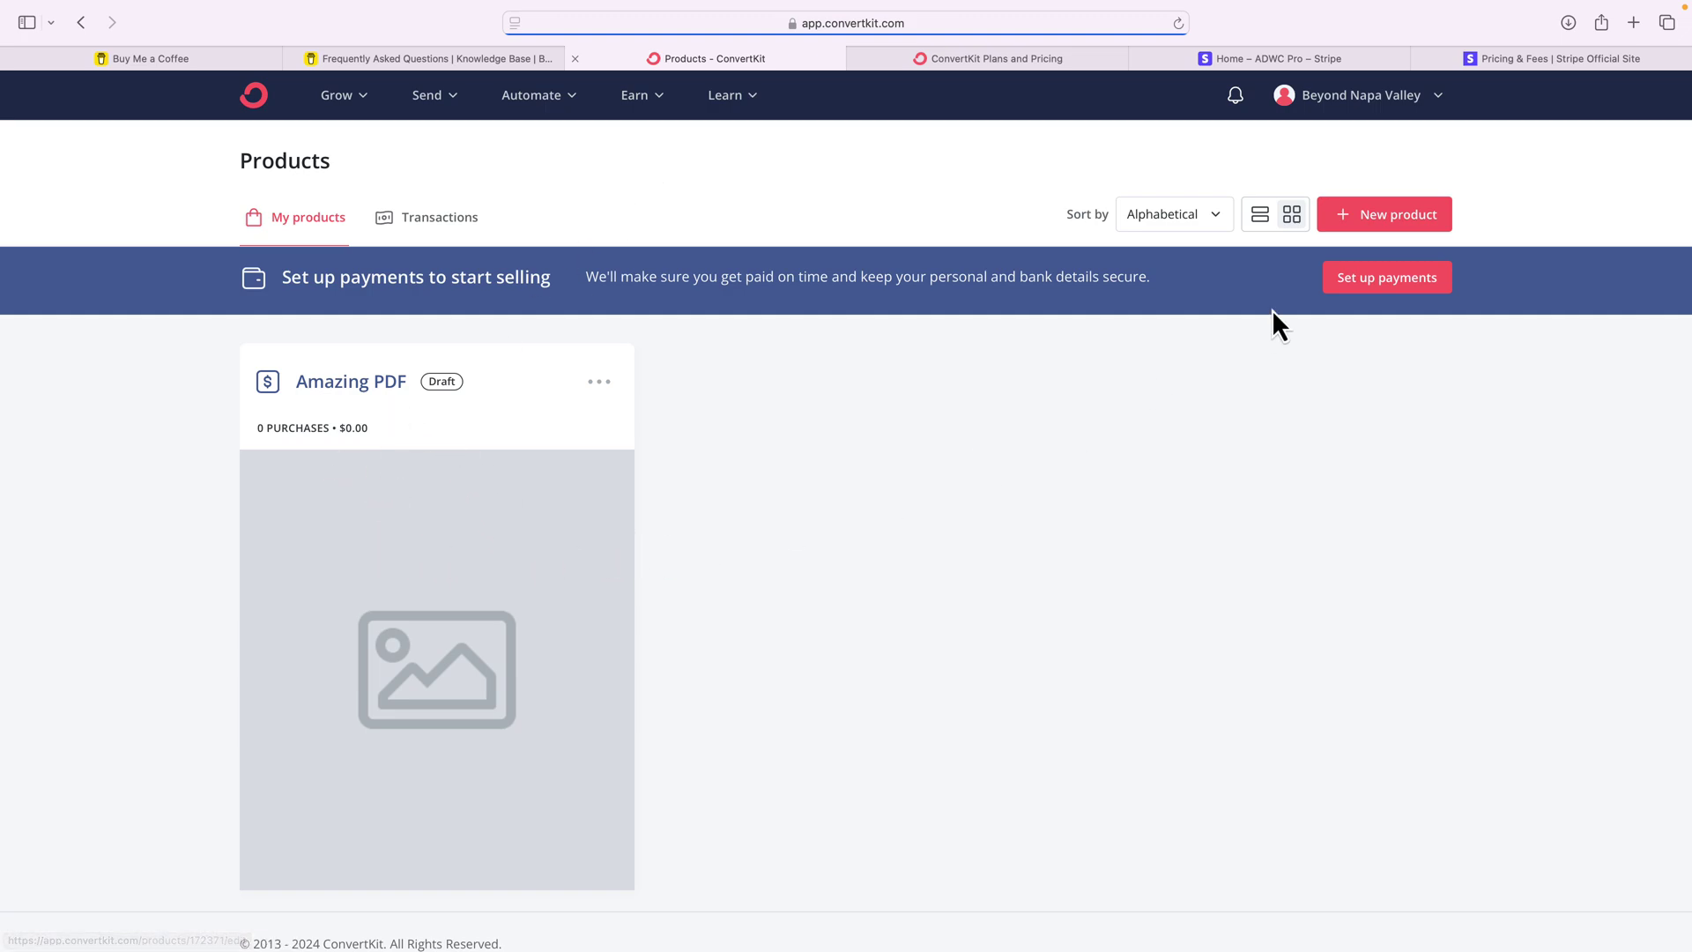
left_click(1374, 213)
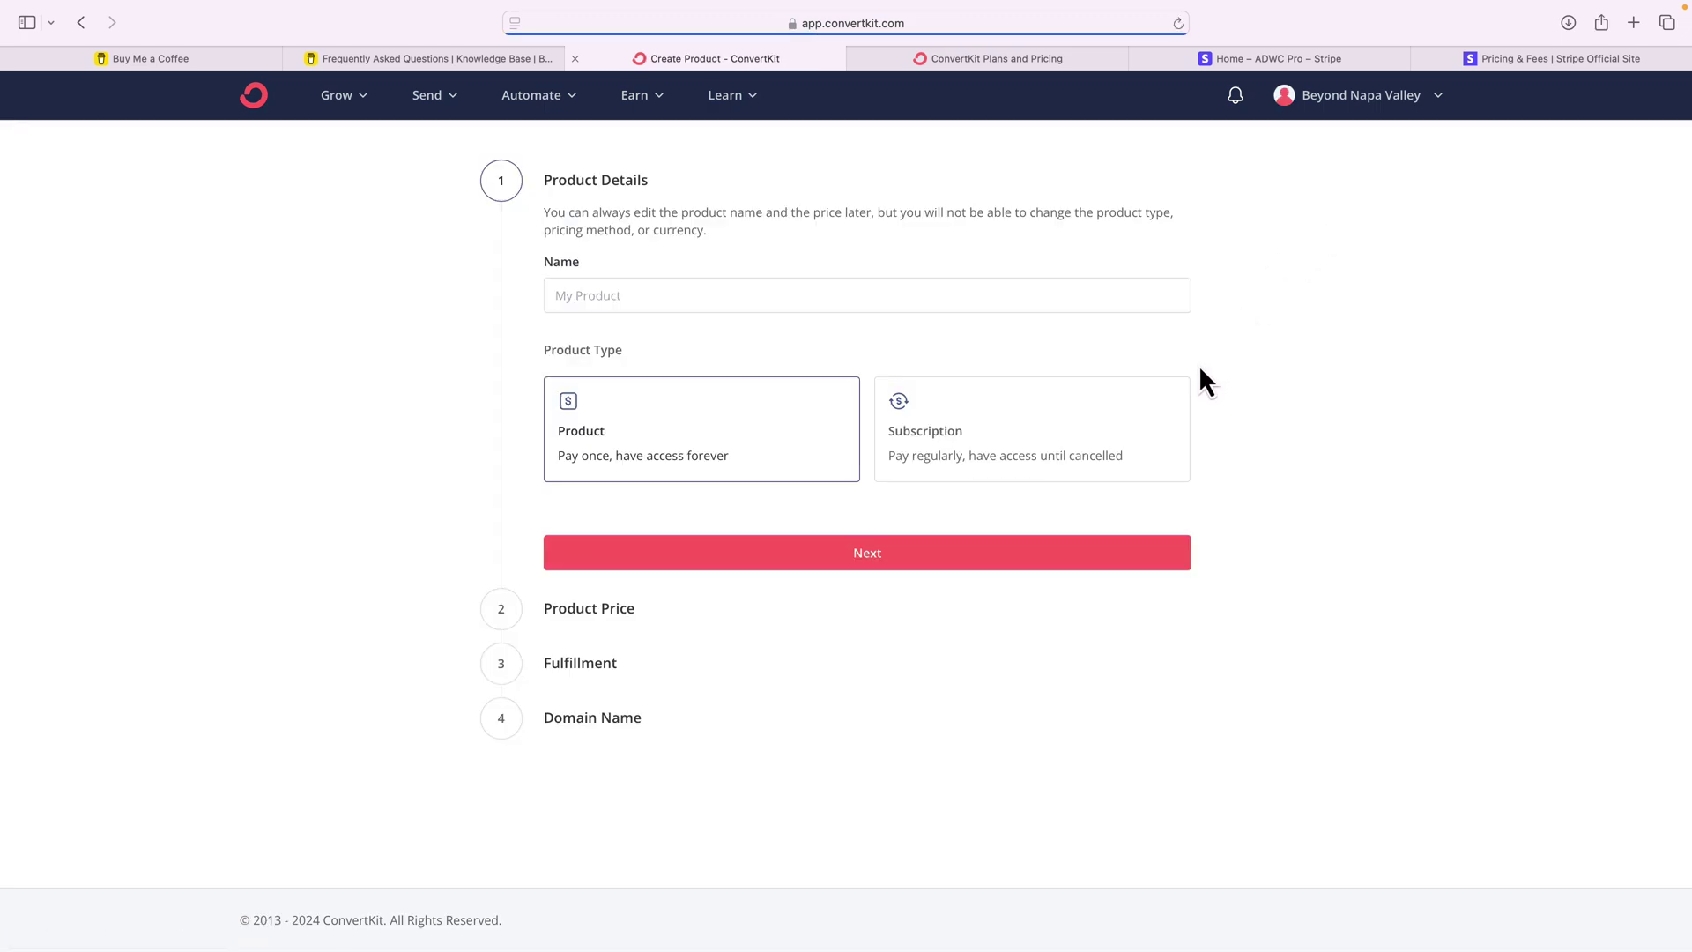
left_click(710, 567)
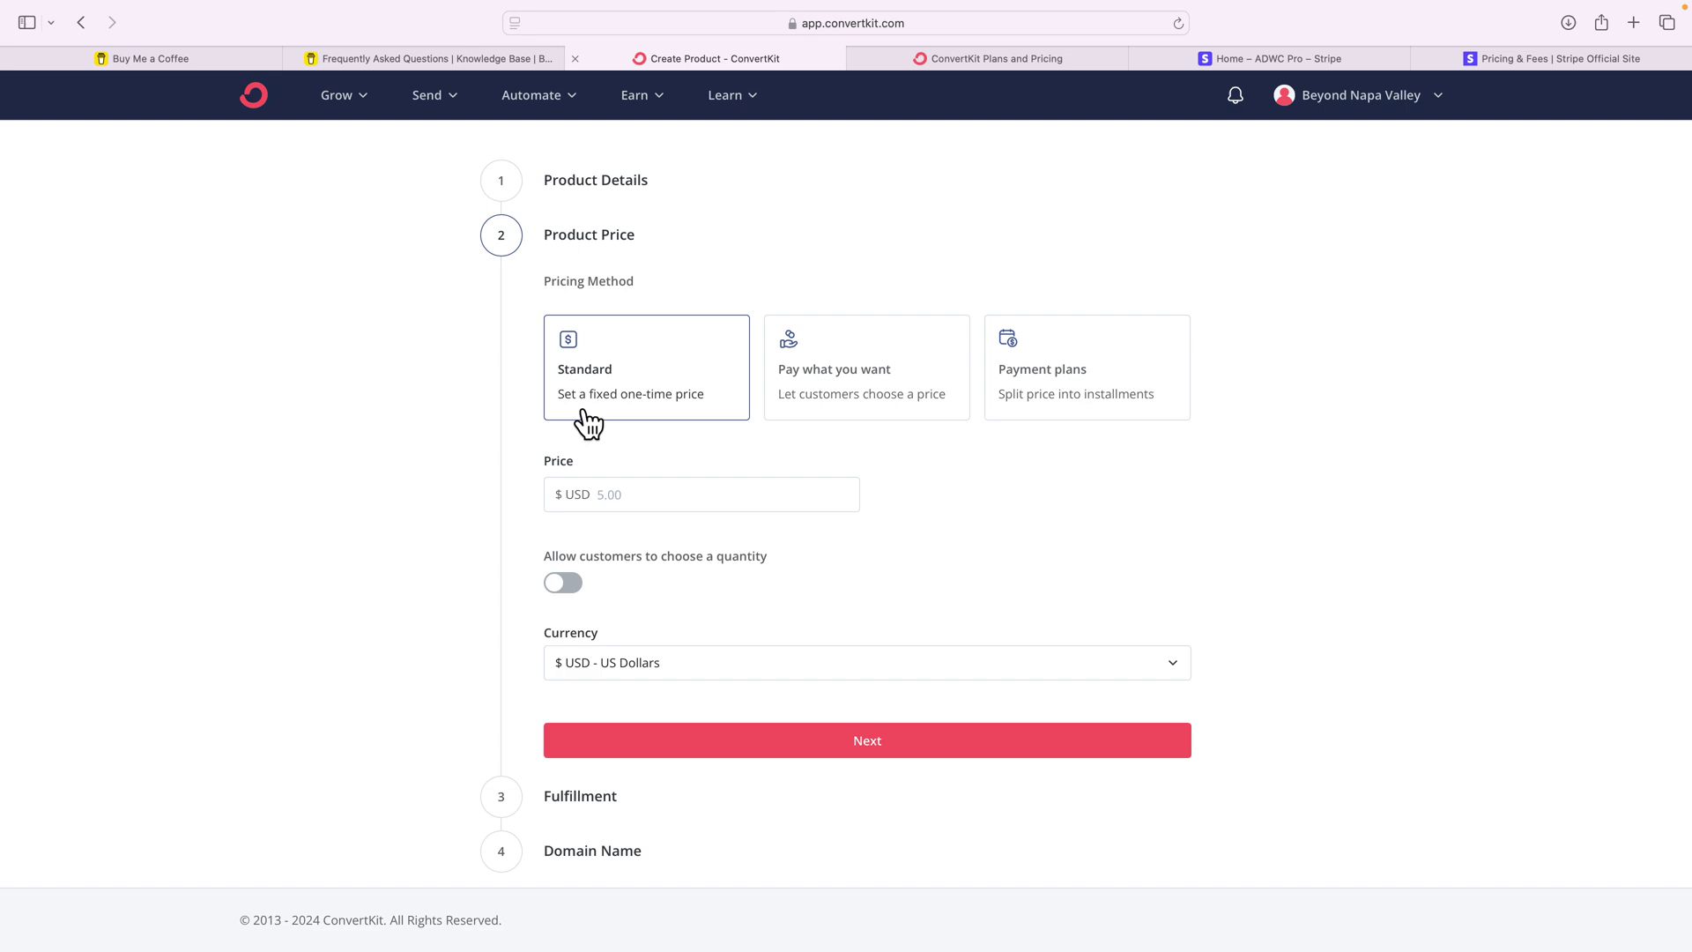
Step: Choose Pay what you want pricing with a $5 minimum and advance to Fulfillment
left_click(818, 376)
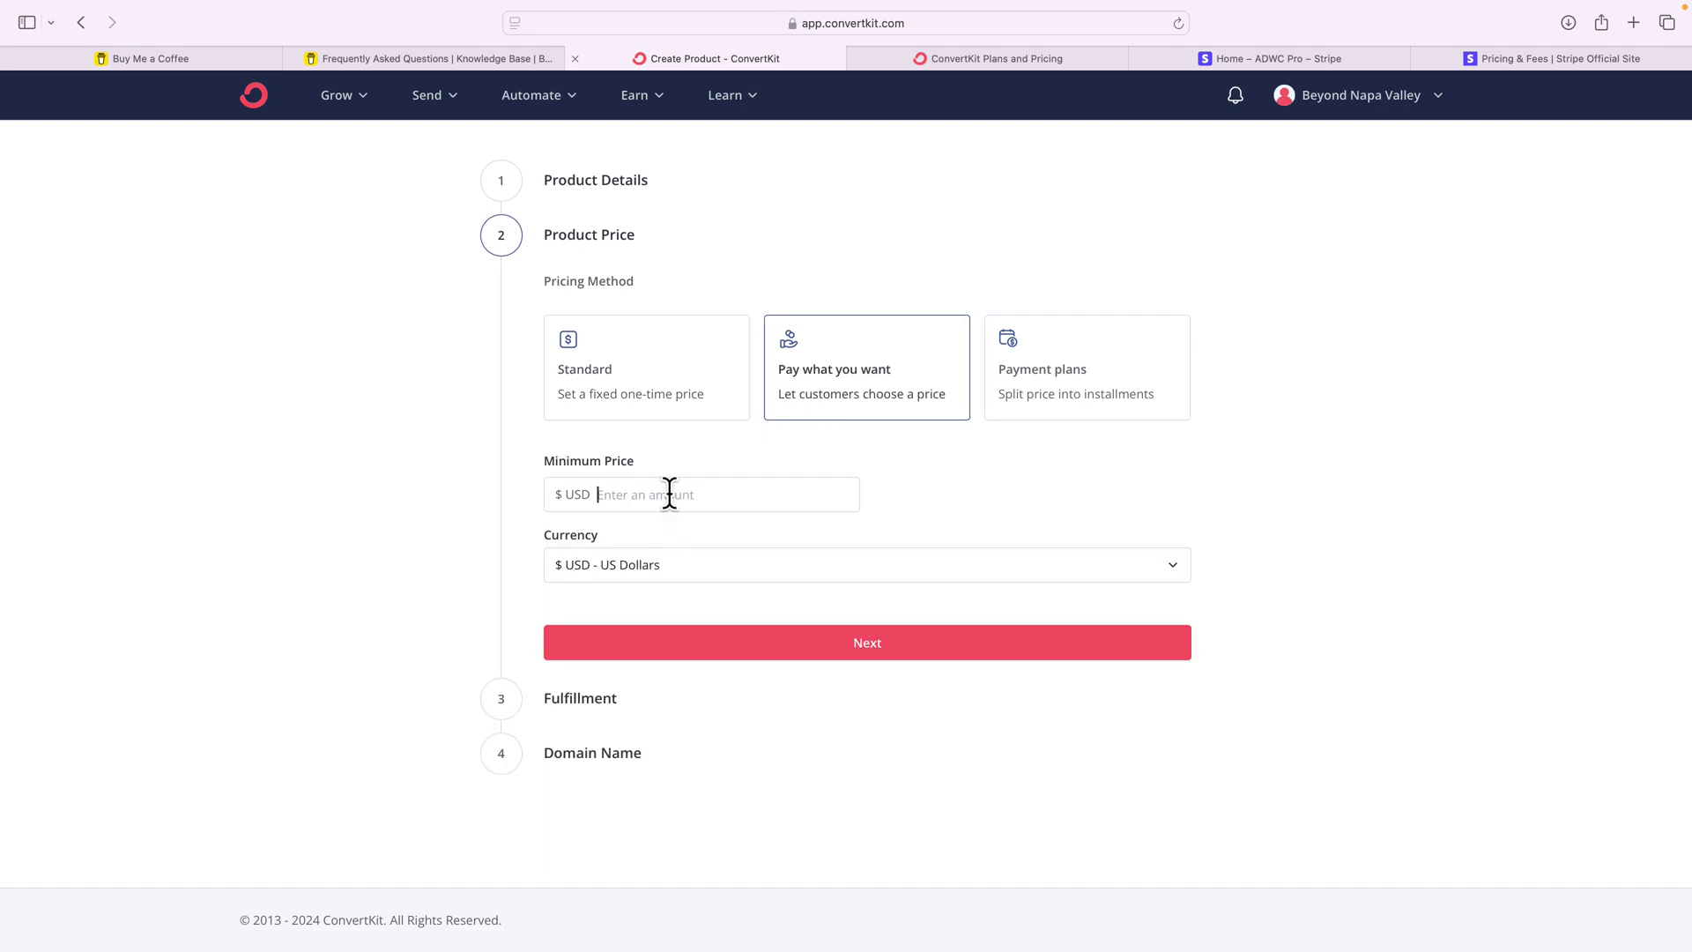
type("5")
left_click(775, 648)
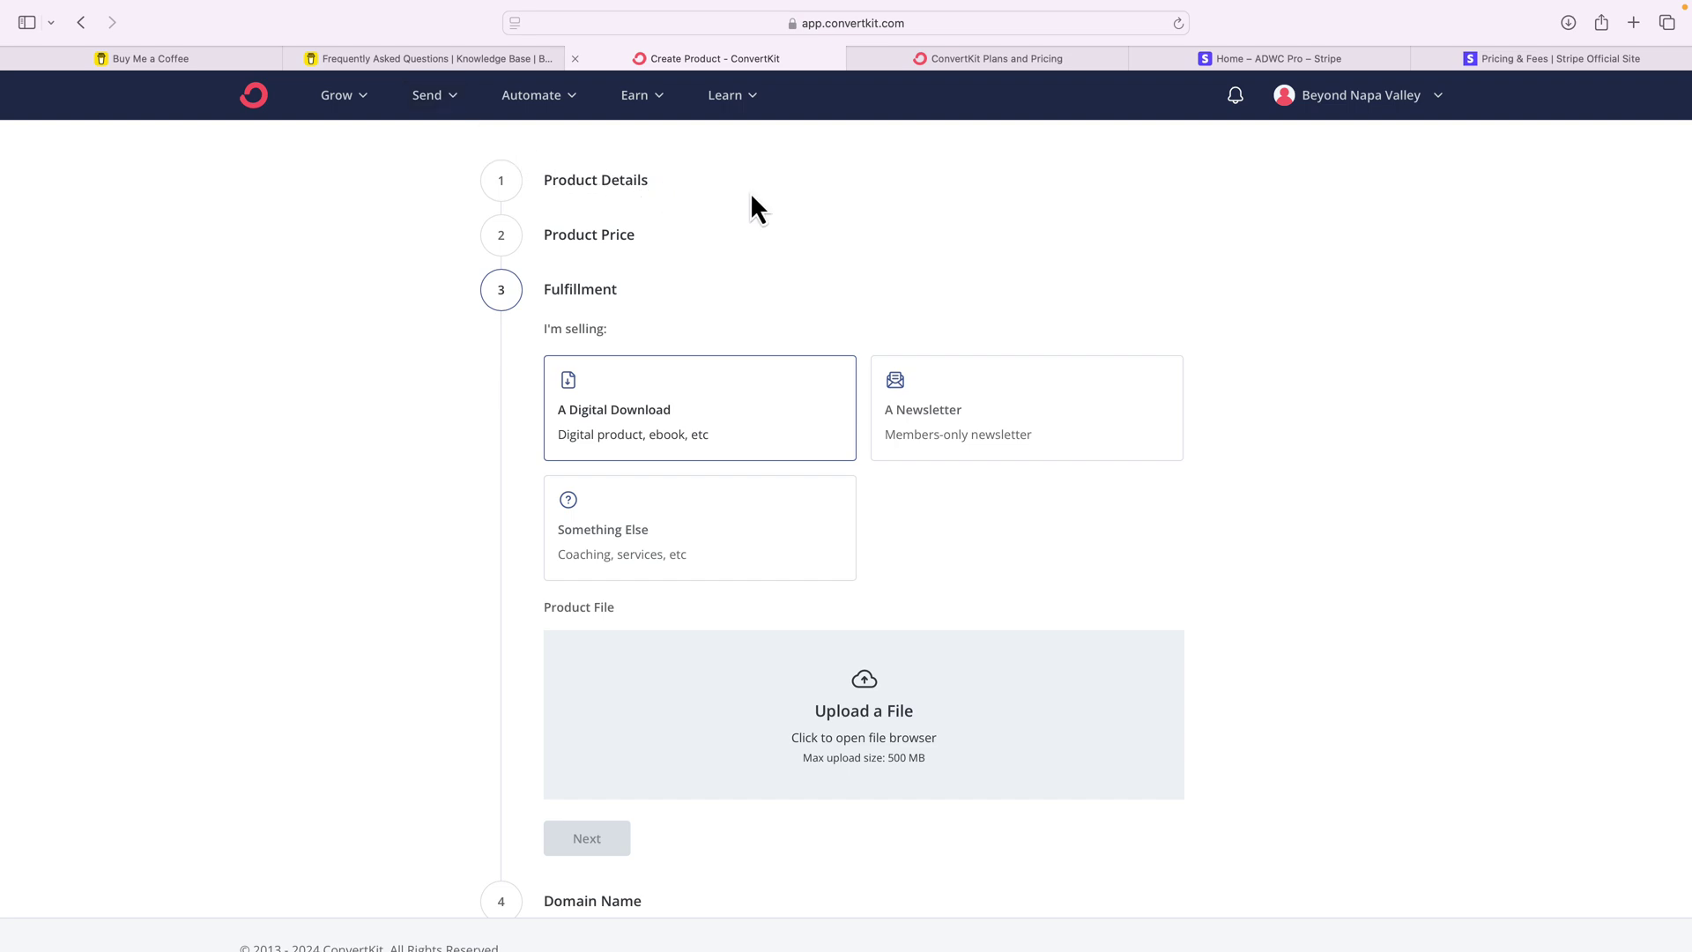
left_click(532, 96)
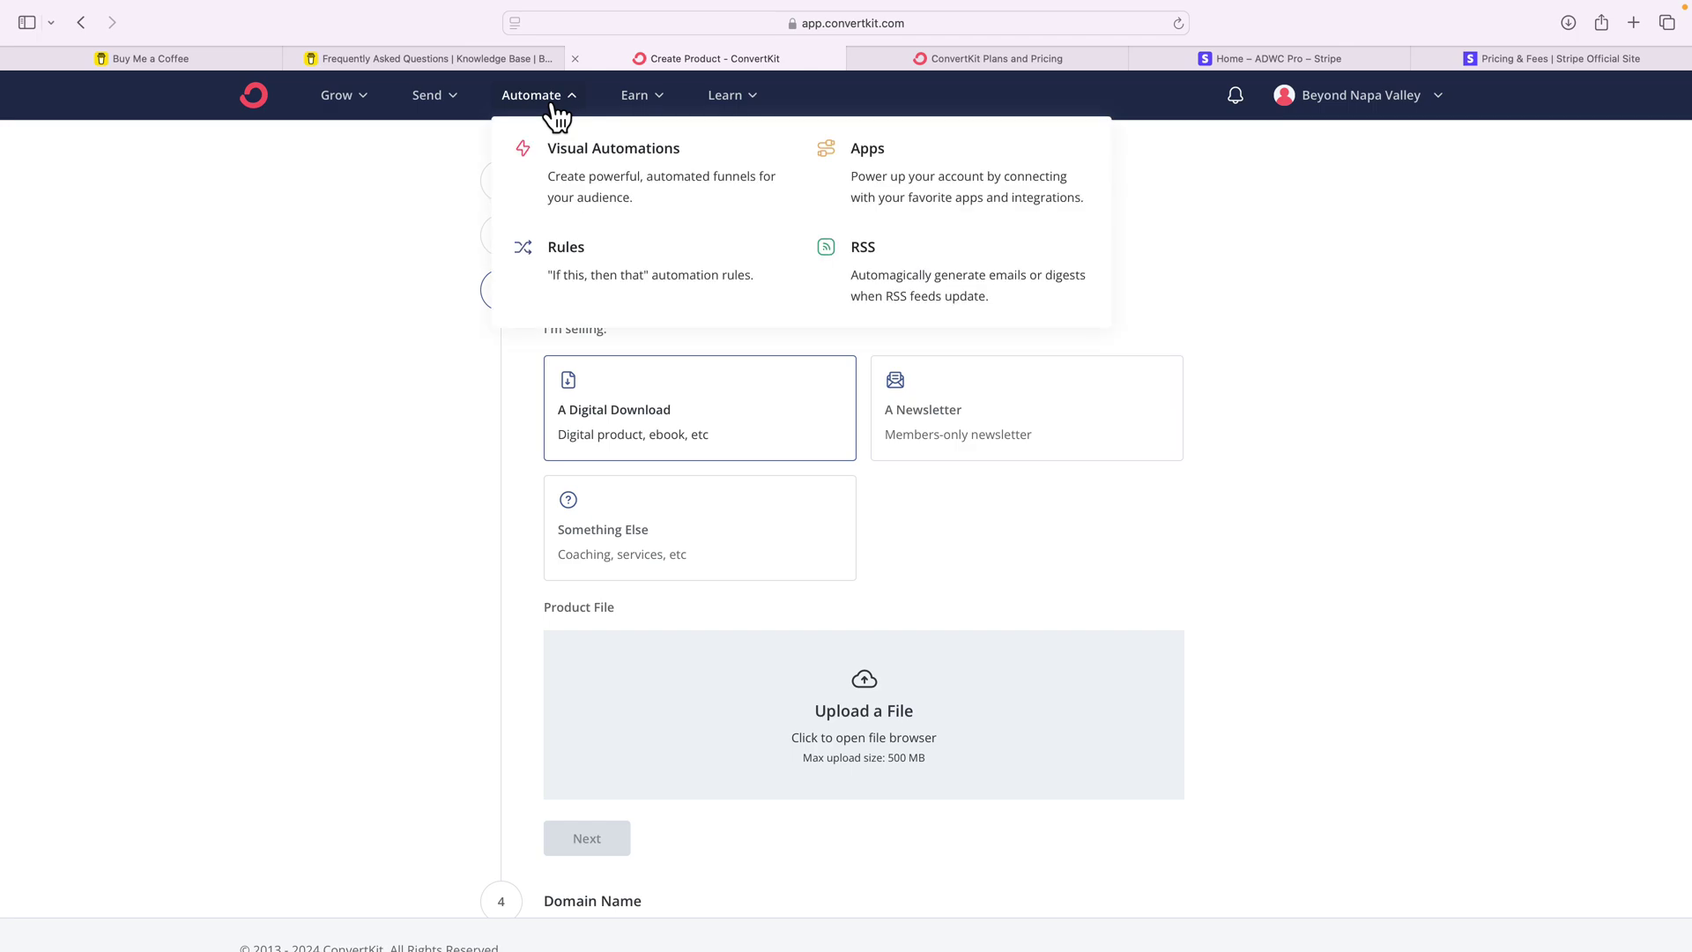
left_click(642, 95)
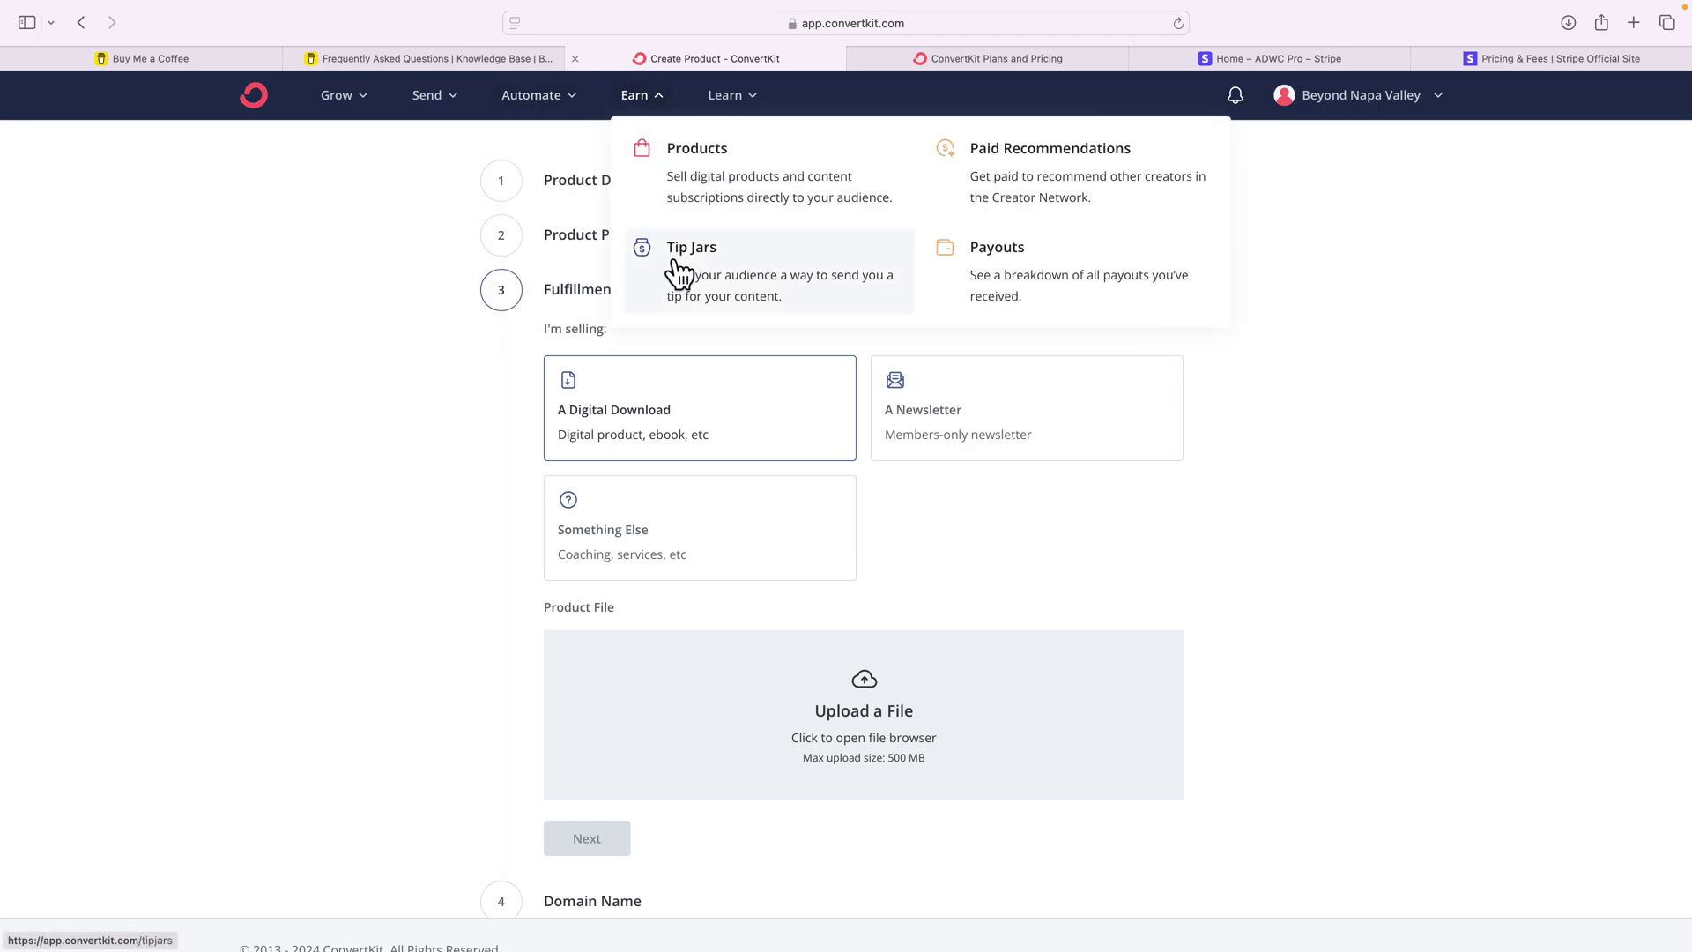
Step: Highlight the Newsletter plan's 3.5% + 30c transaction fee on ConvertKit's Plans and Pricing page
left_click(1013, 61)
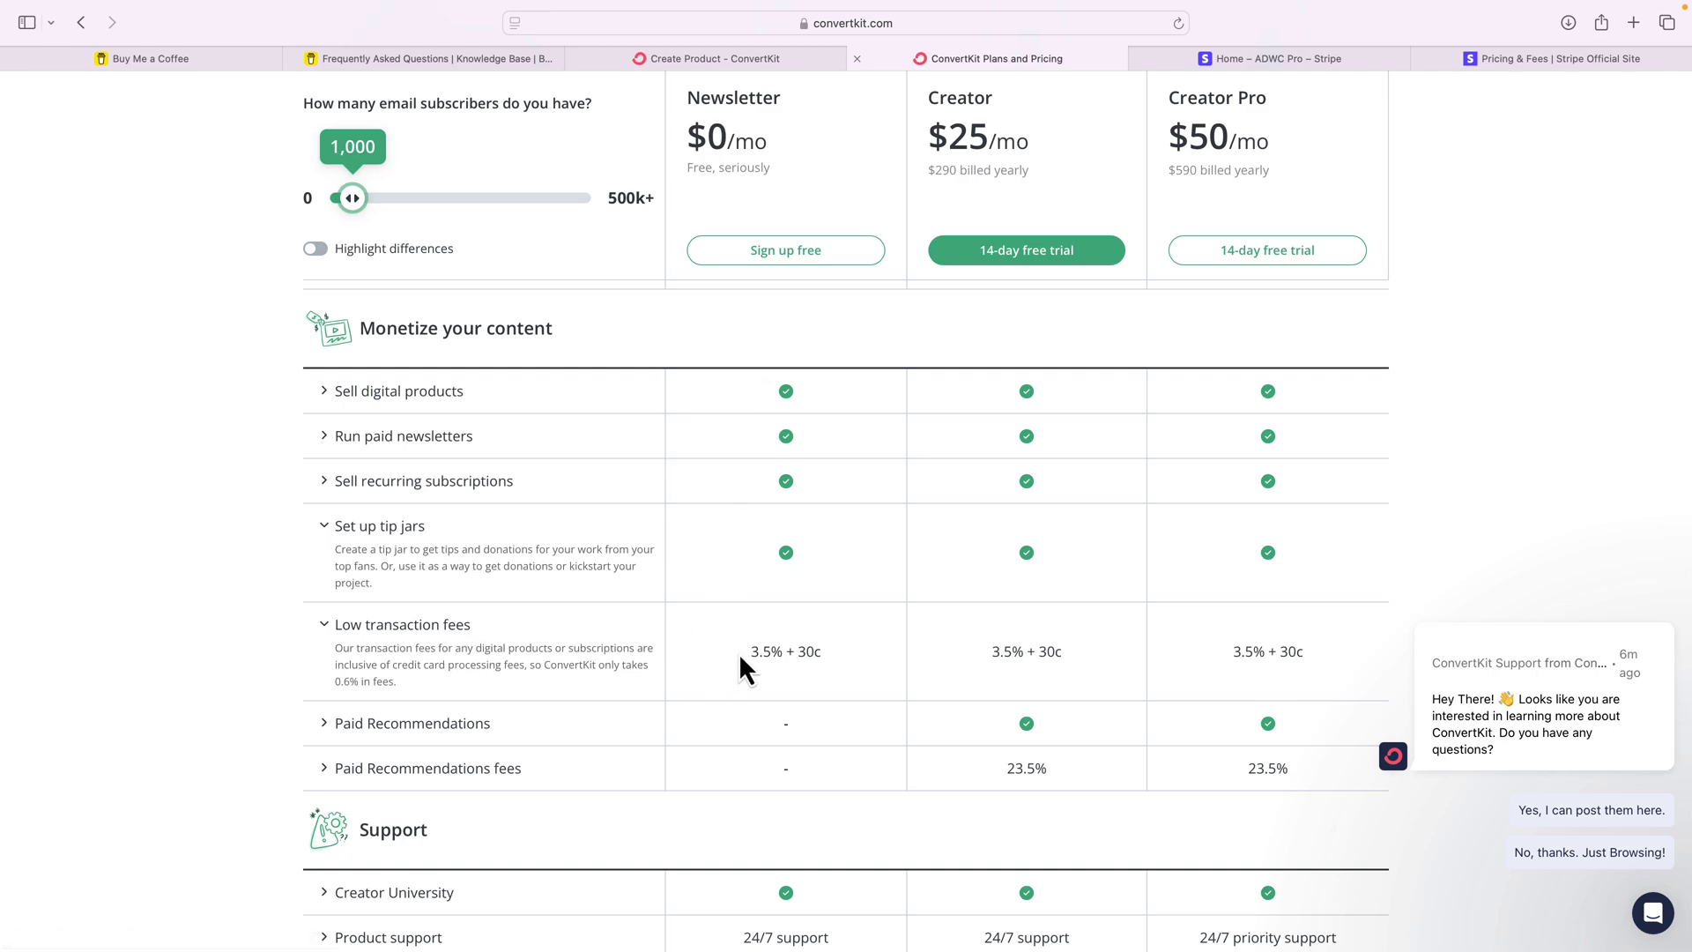
left_click_drag(740, 657, 820, 652)
Step: Highlight Stripe's 2.9% + 30¢ standard fee, then switch to the Stripe dashboard home
left_click(1530, 62)
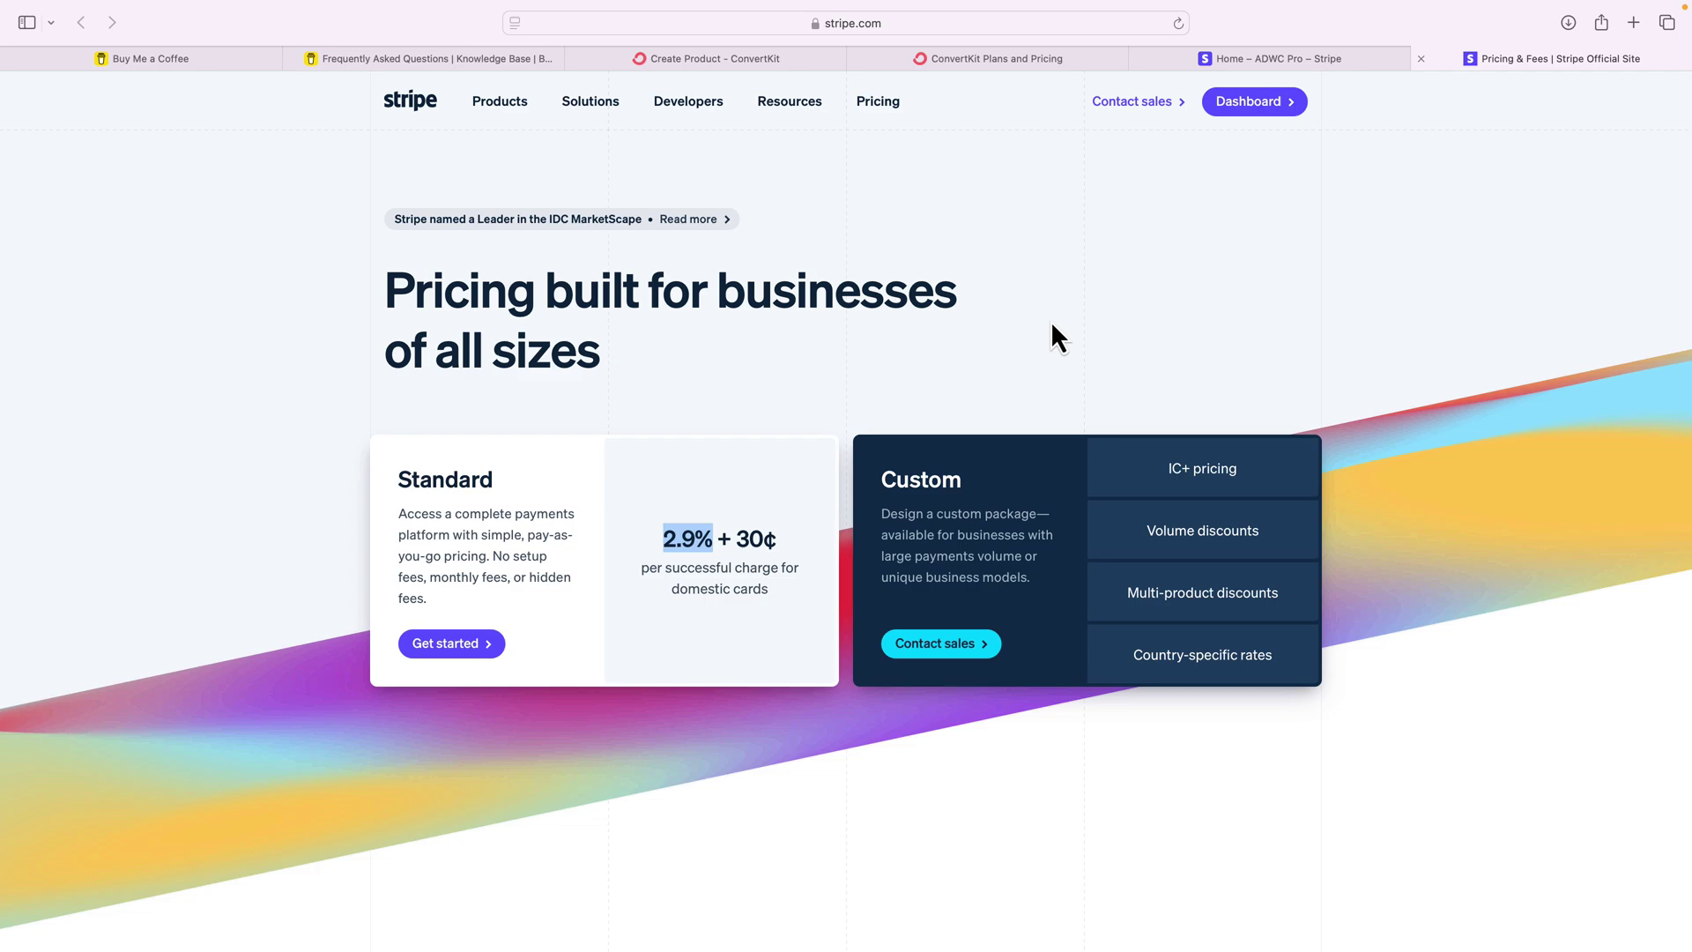
left_click(896, 374)
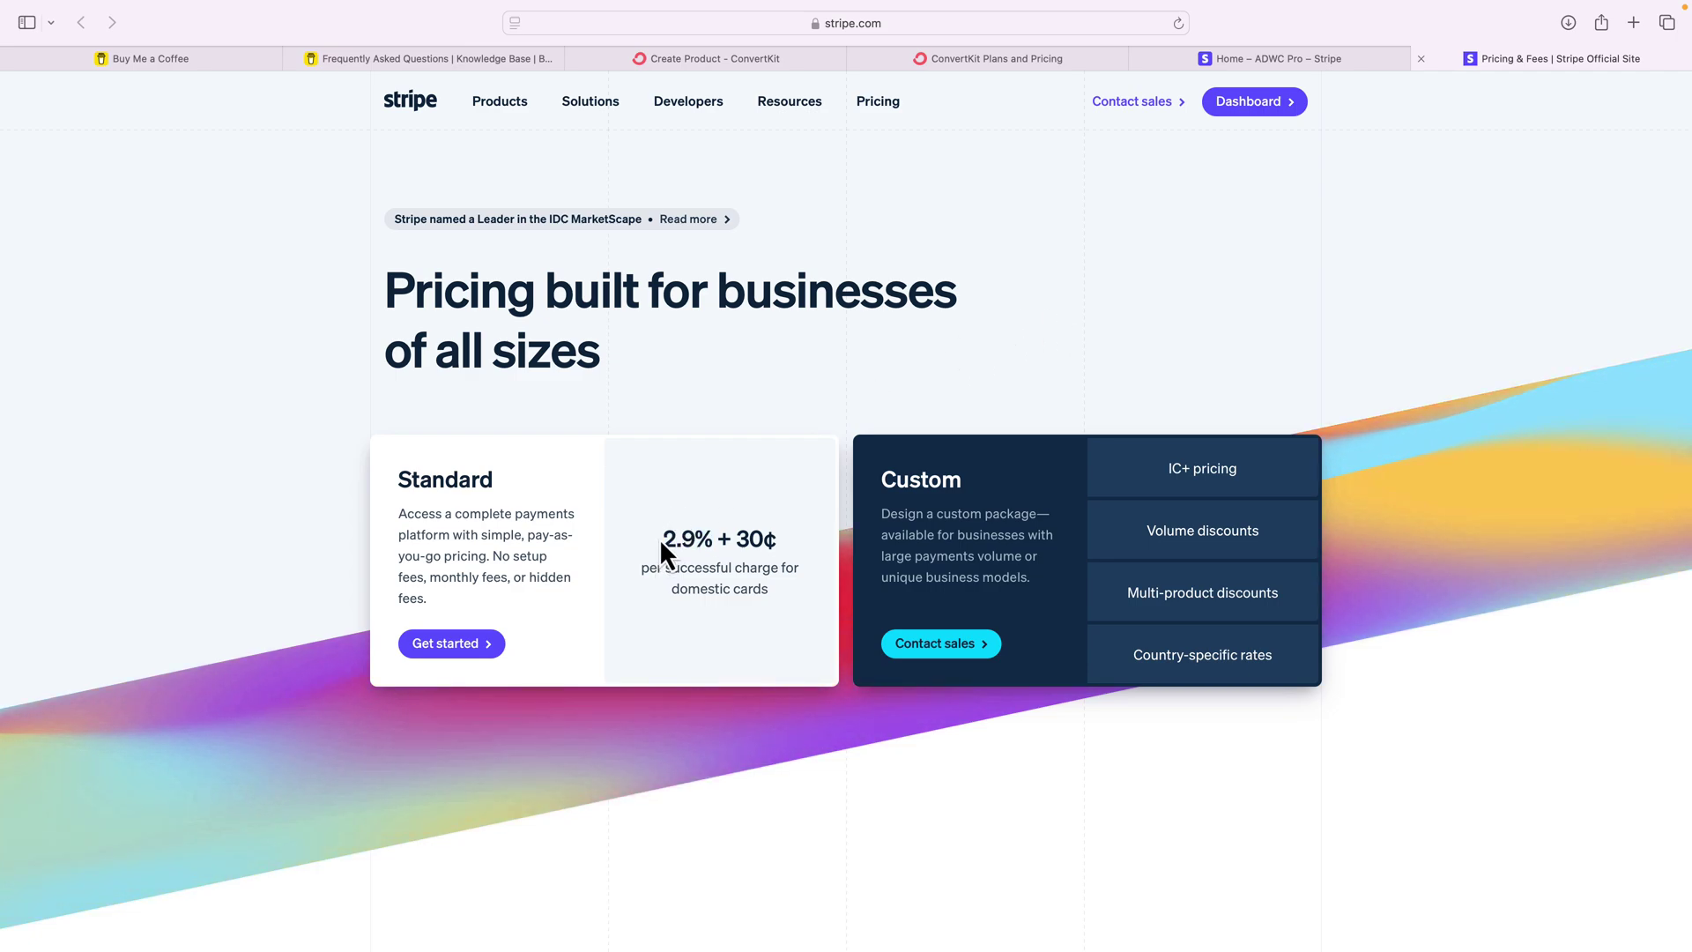
left_click_drag(660, 538, 781, 538)
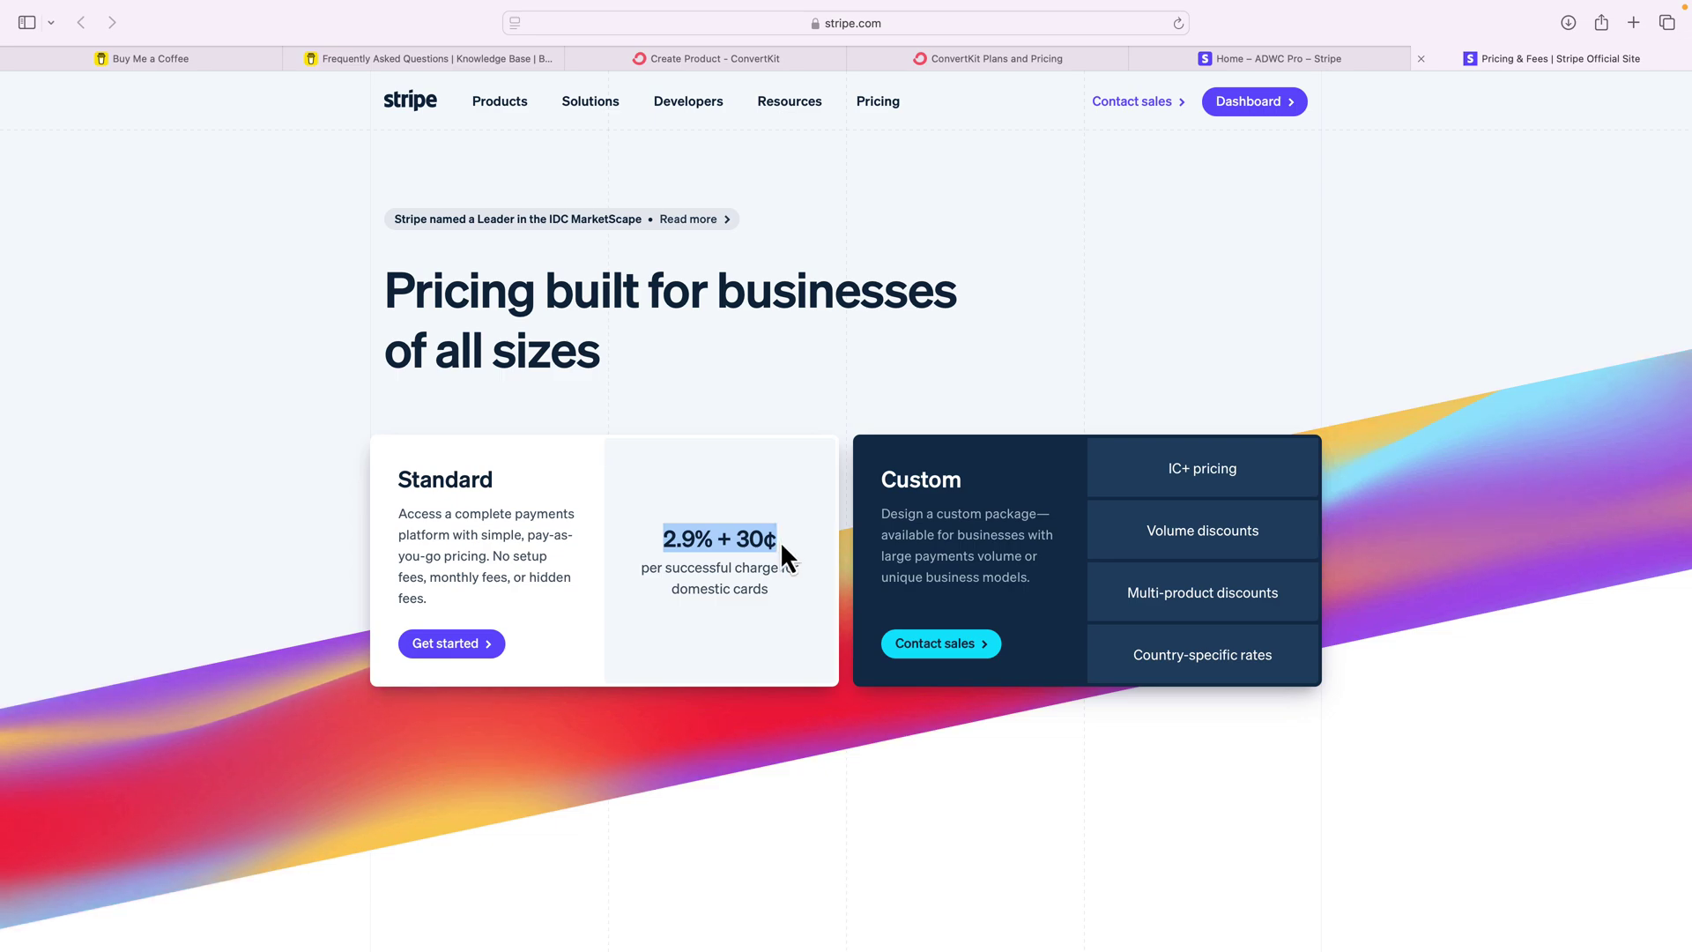
left_click(1282, 59)
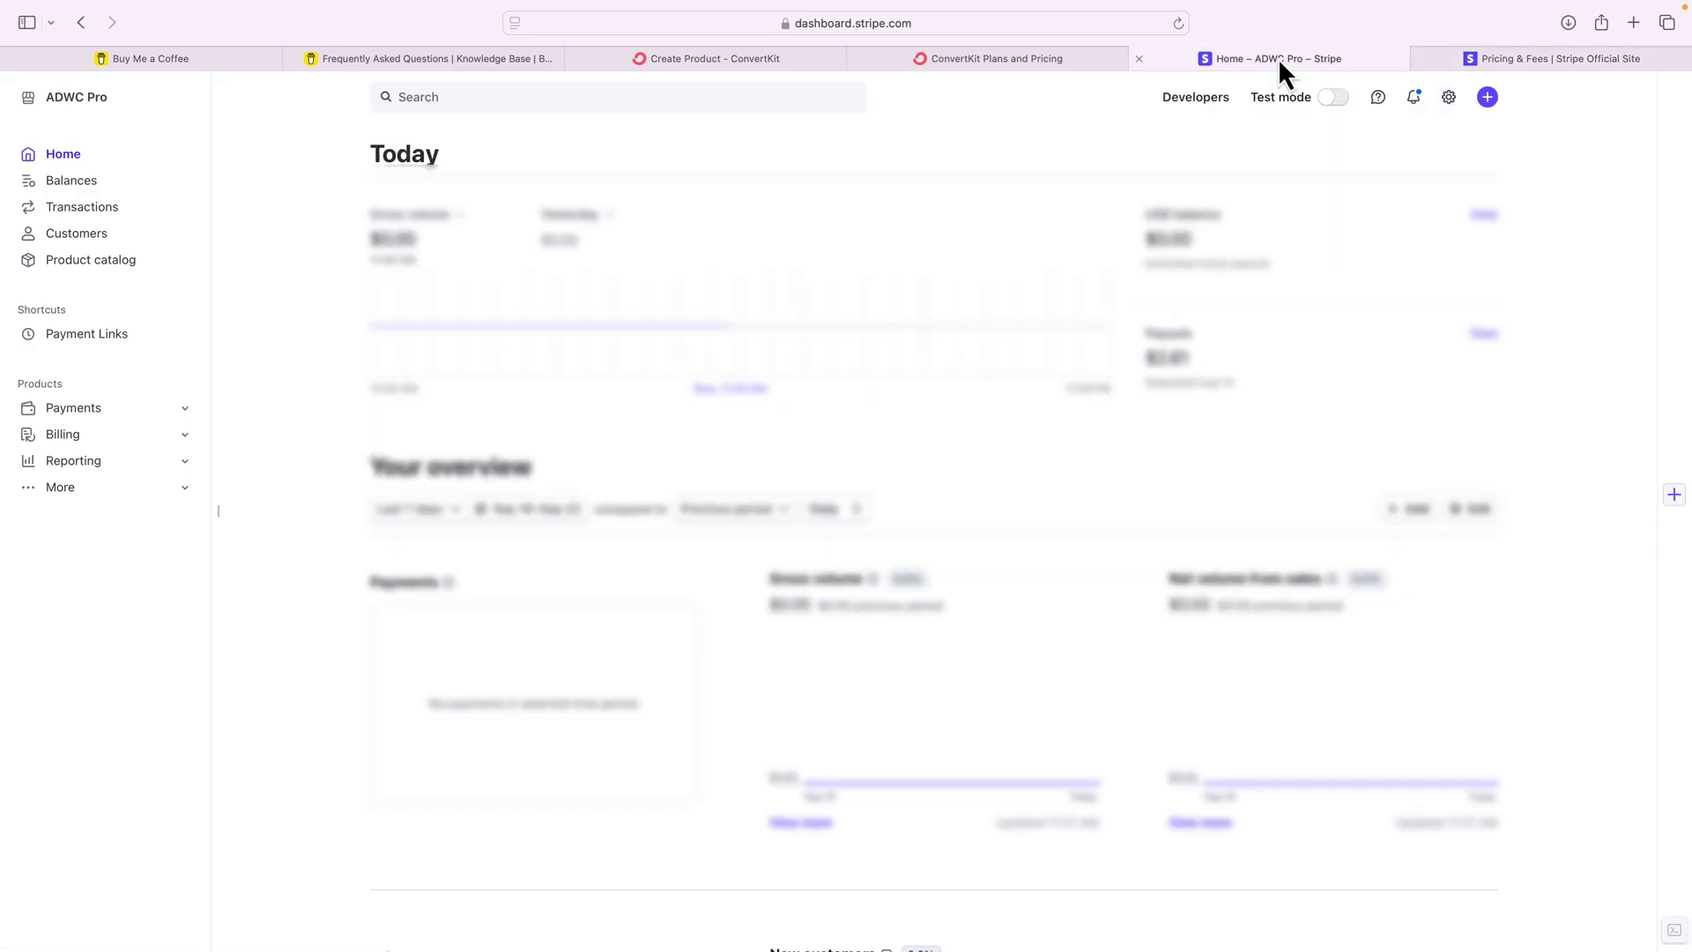
Step: Start a new Customers choose what to pay payment link titled 'Buy me a cupcake'
left_click(71, 339)
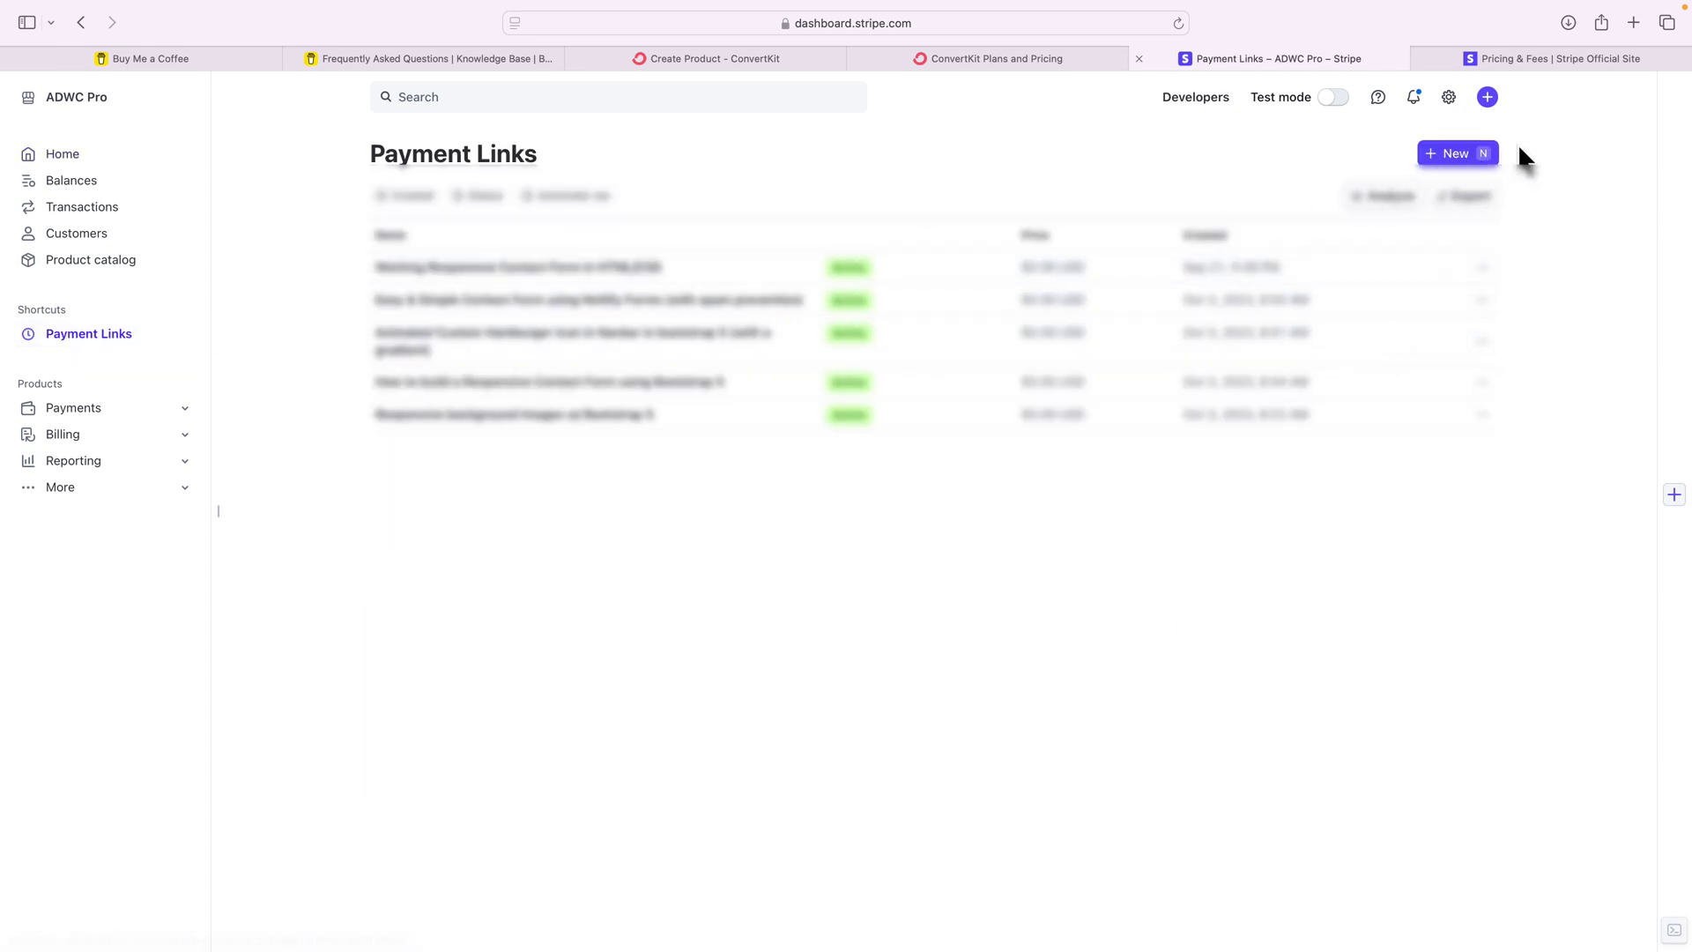
left_click(1470, 155)
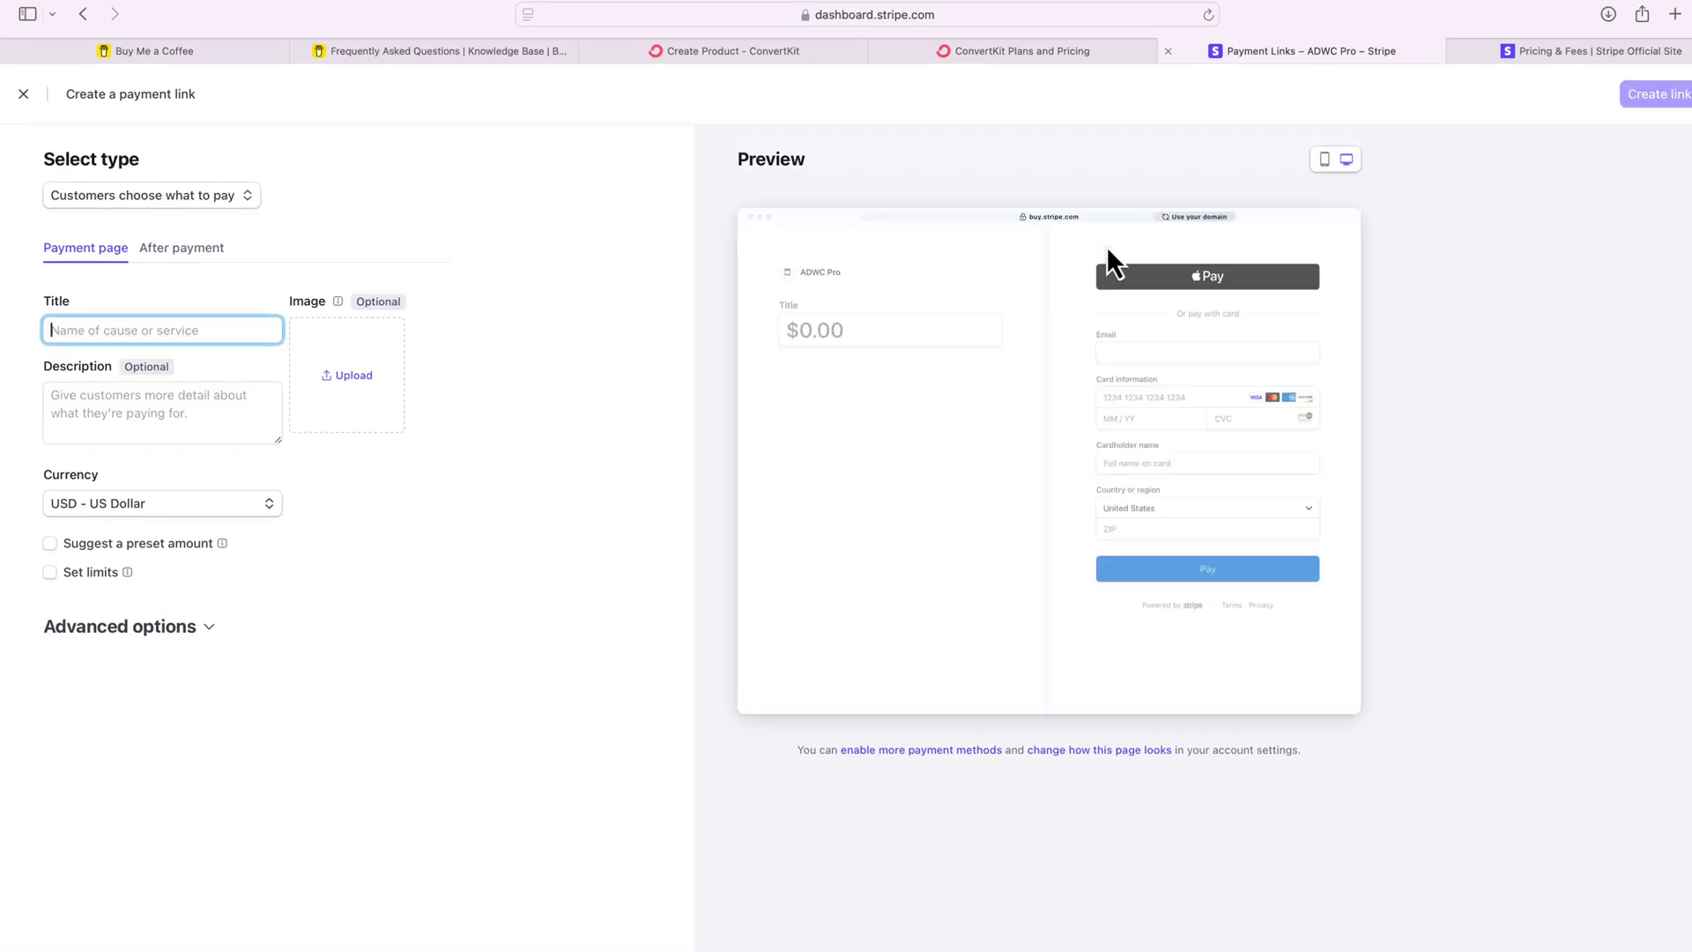
left_click(190, 179)
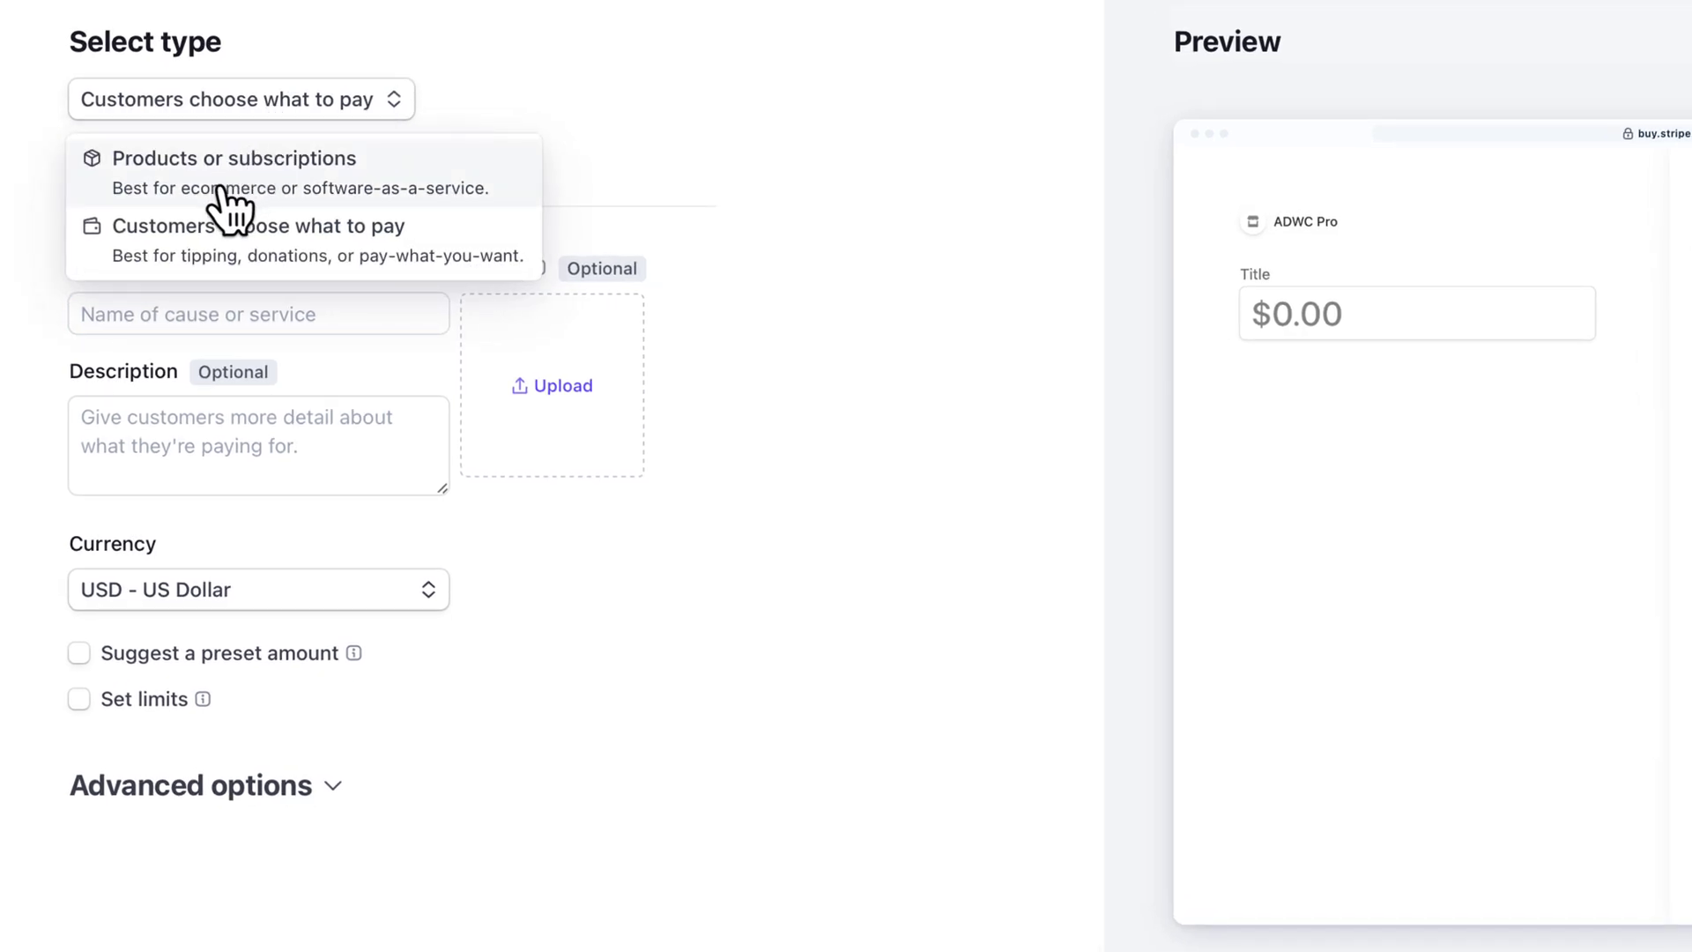
left_click(217, 264)
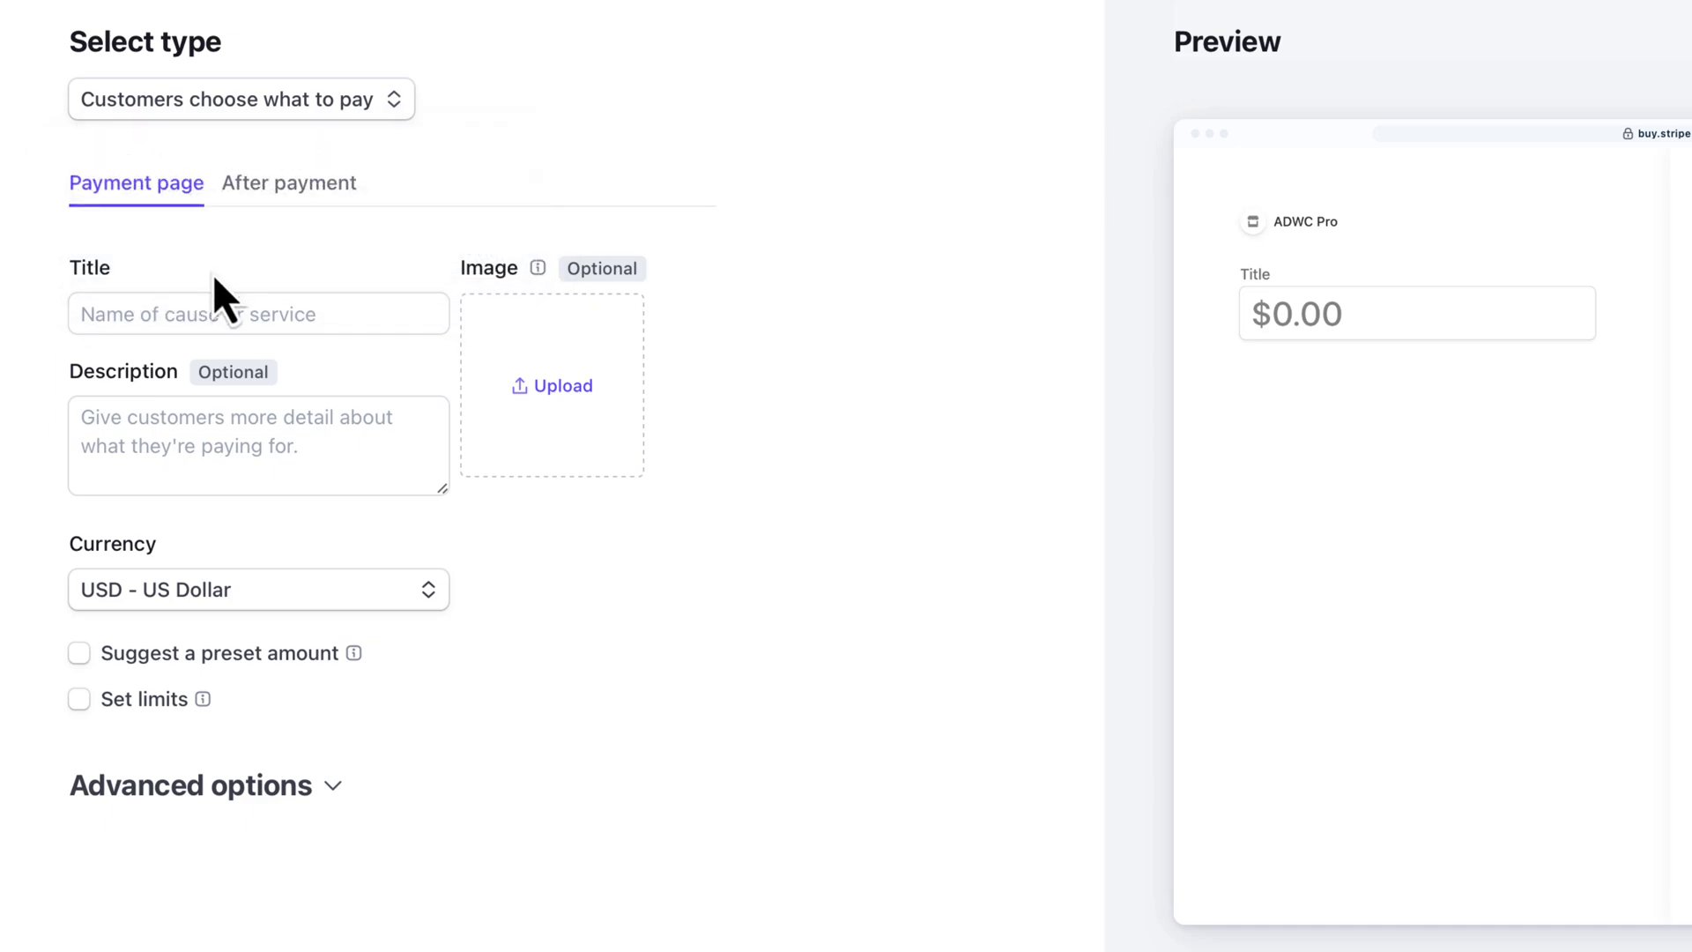
left_click(210, 313)
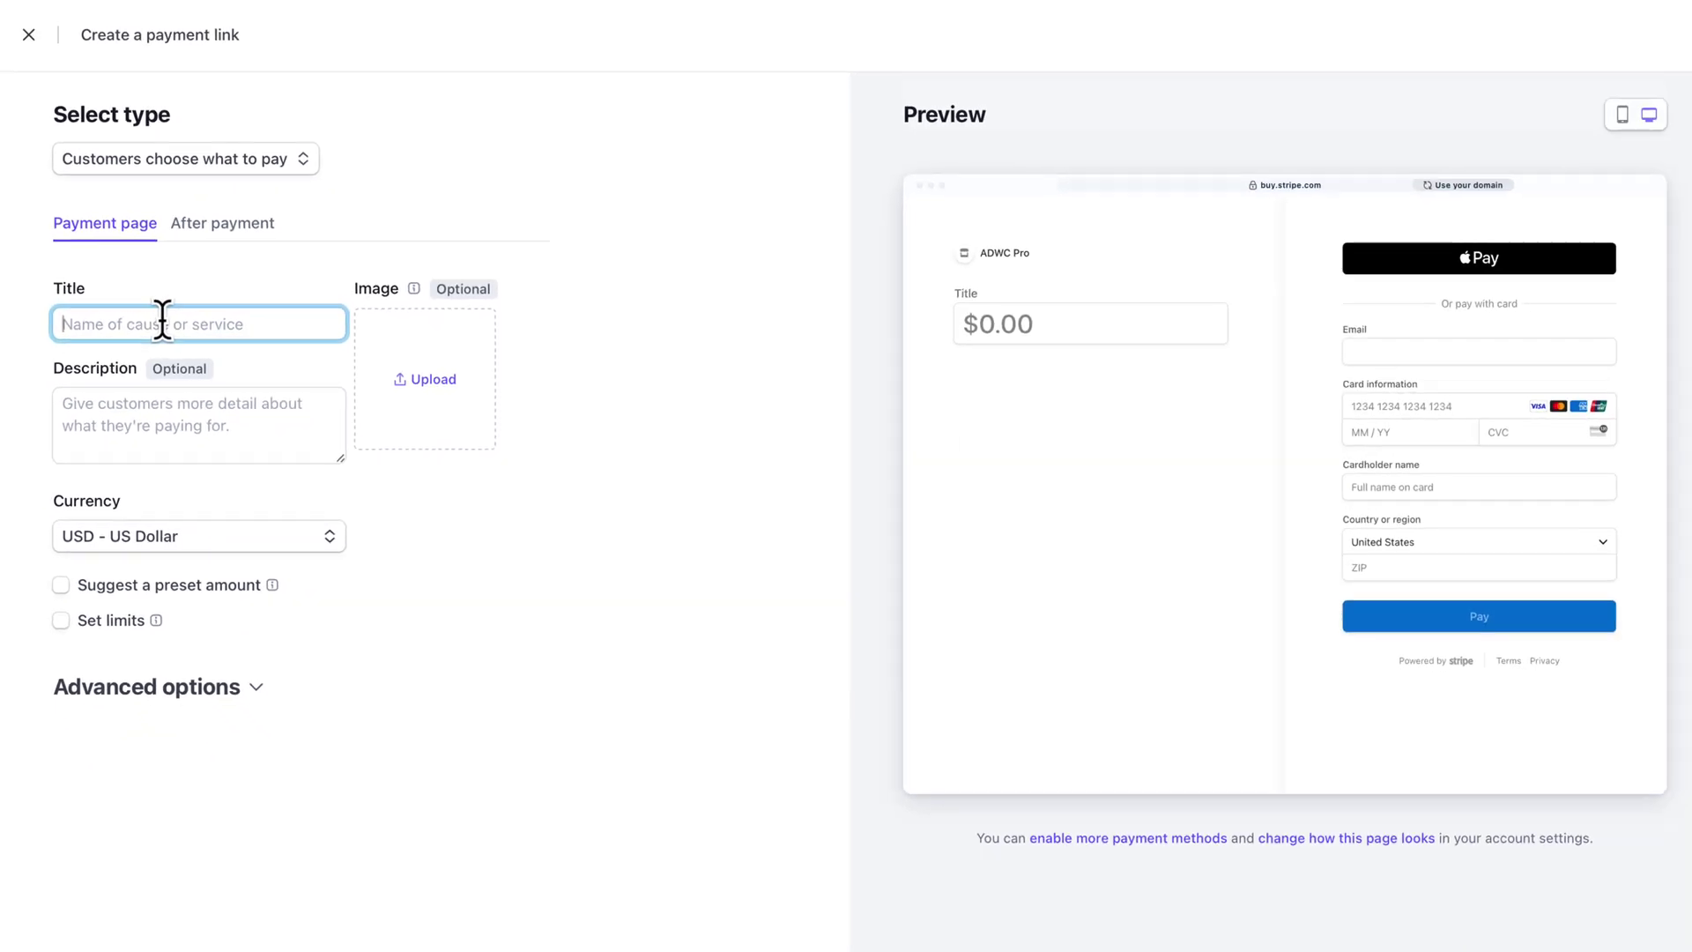
type("Buy me a cupcake")
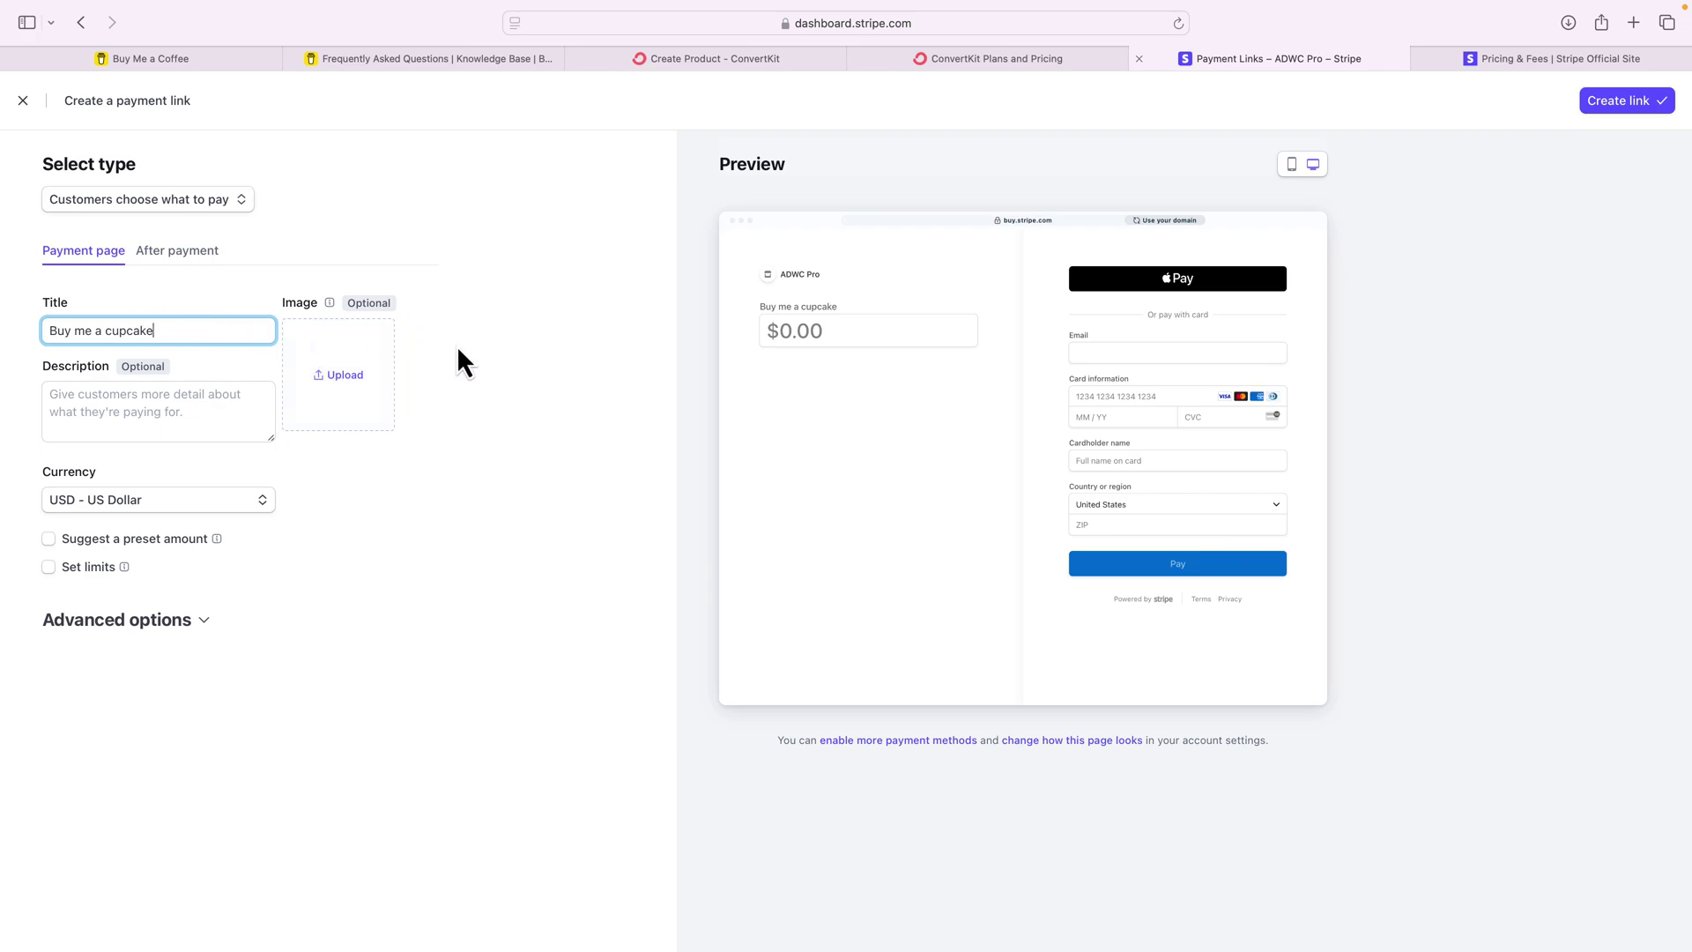
Step: Describe the link: donations buy a vanilla or chocolate cupcake, with thanks to supporters
left_click(474, 364)
left_click(190, 403)
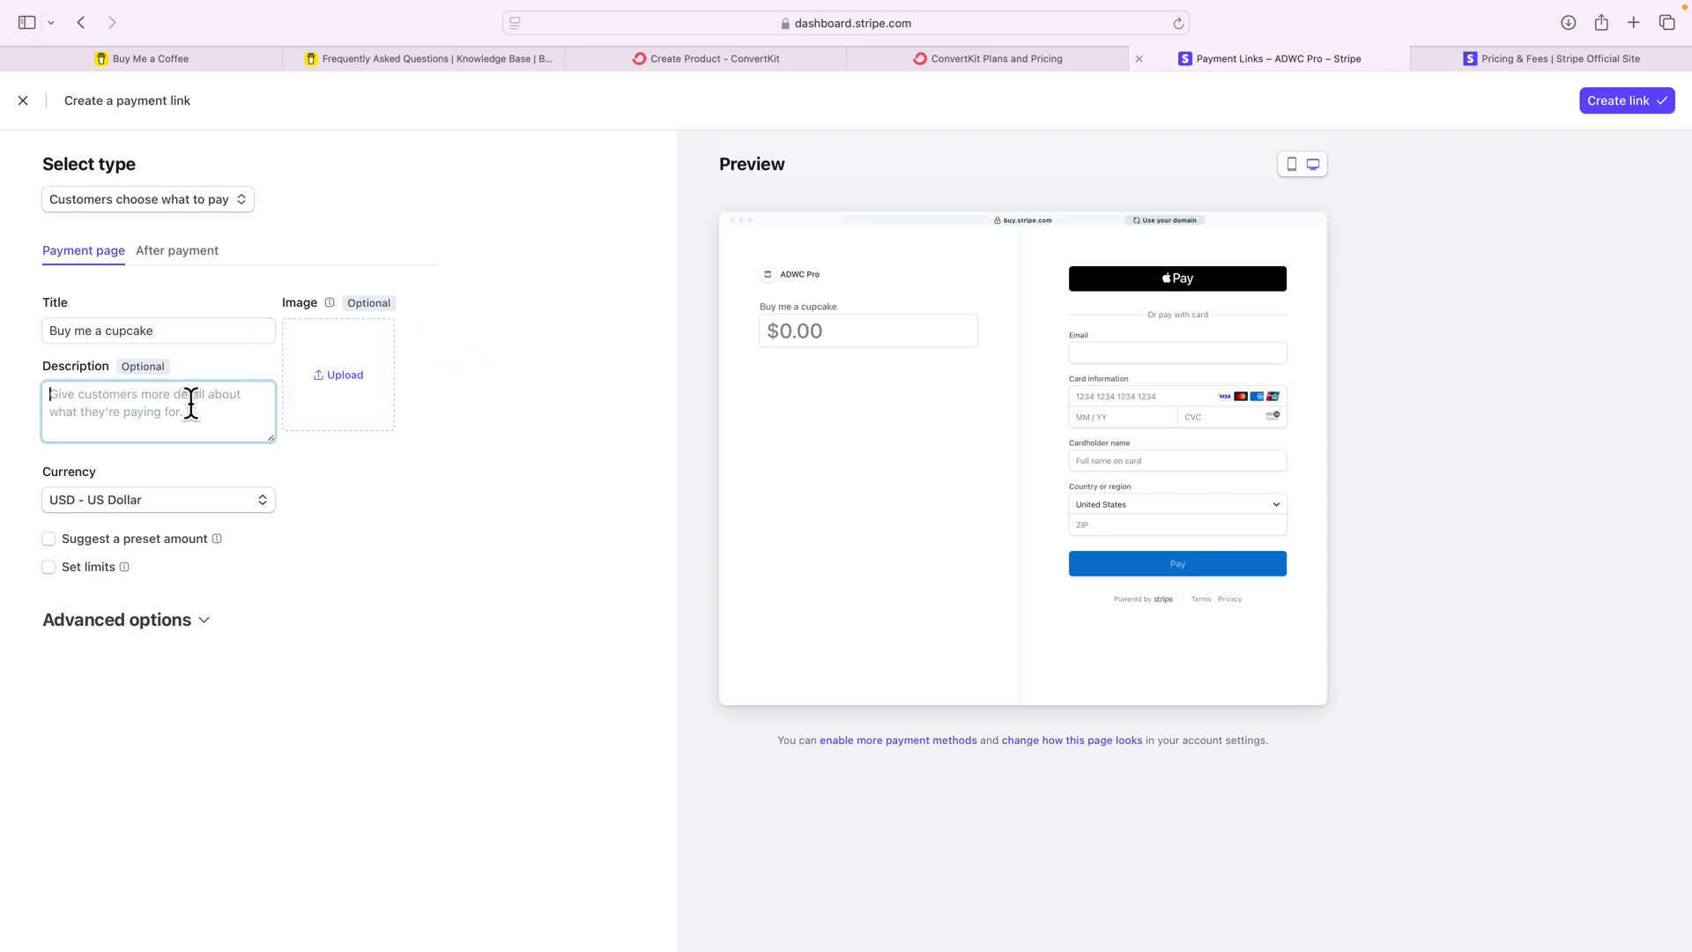
type("Yo")
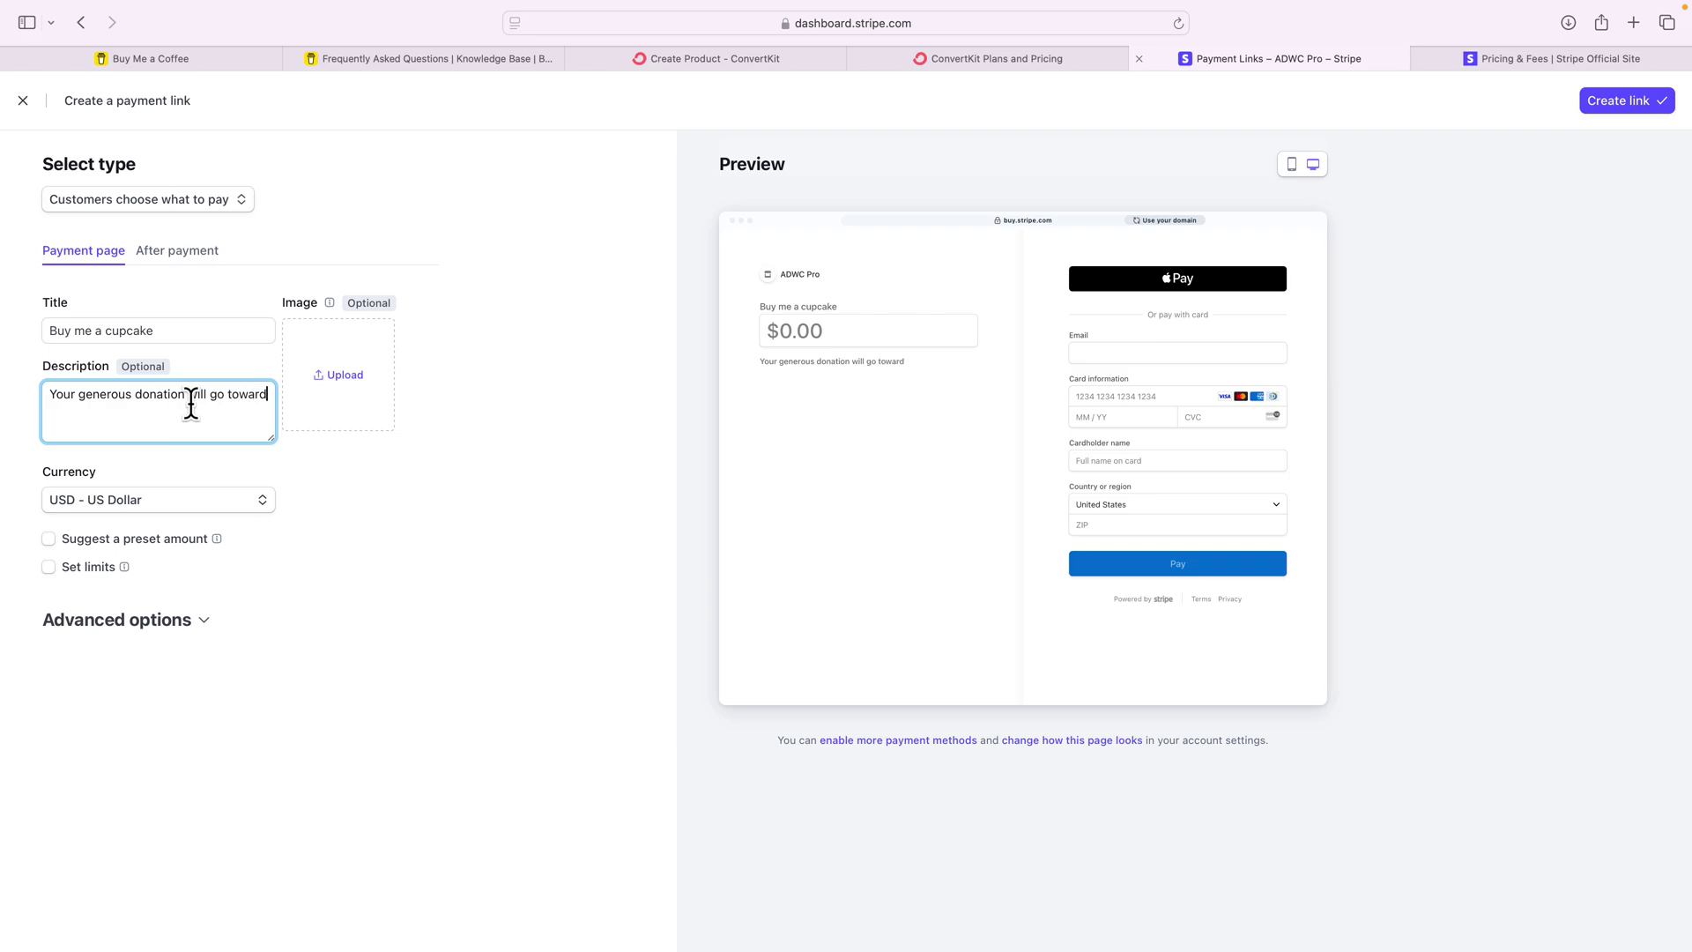
type("s the purchase of a")
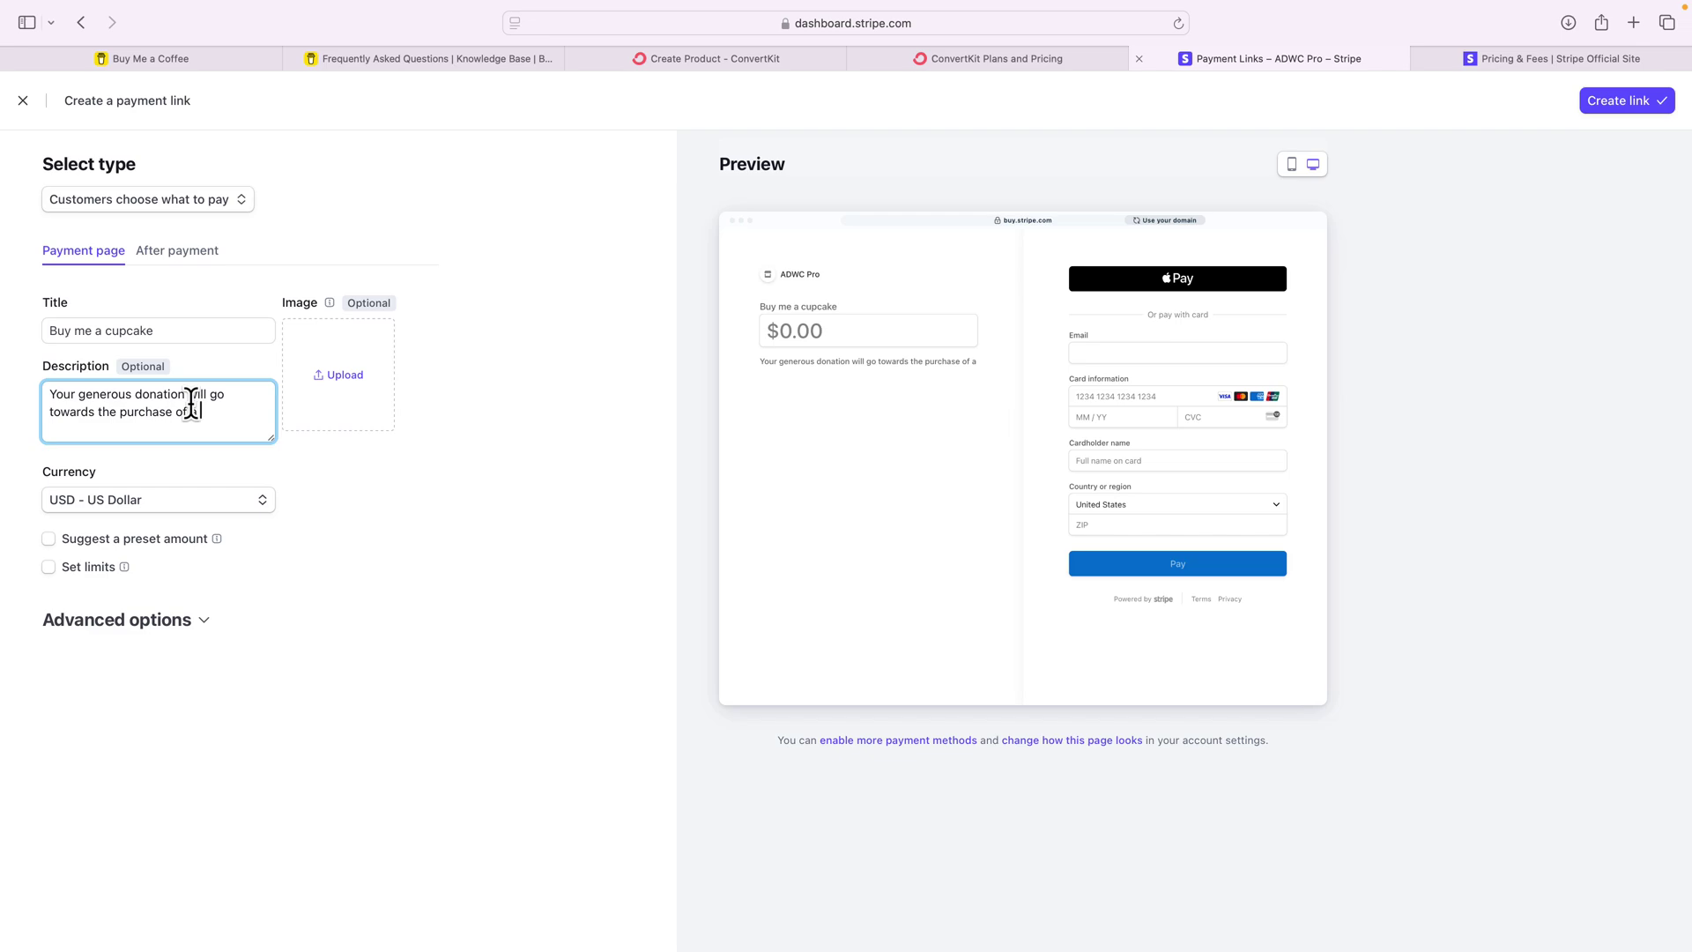
type(" vanilla")
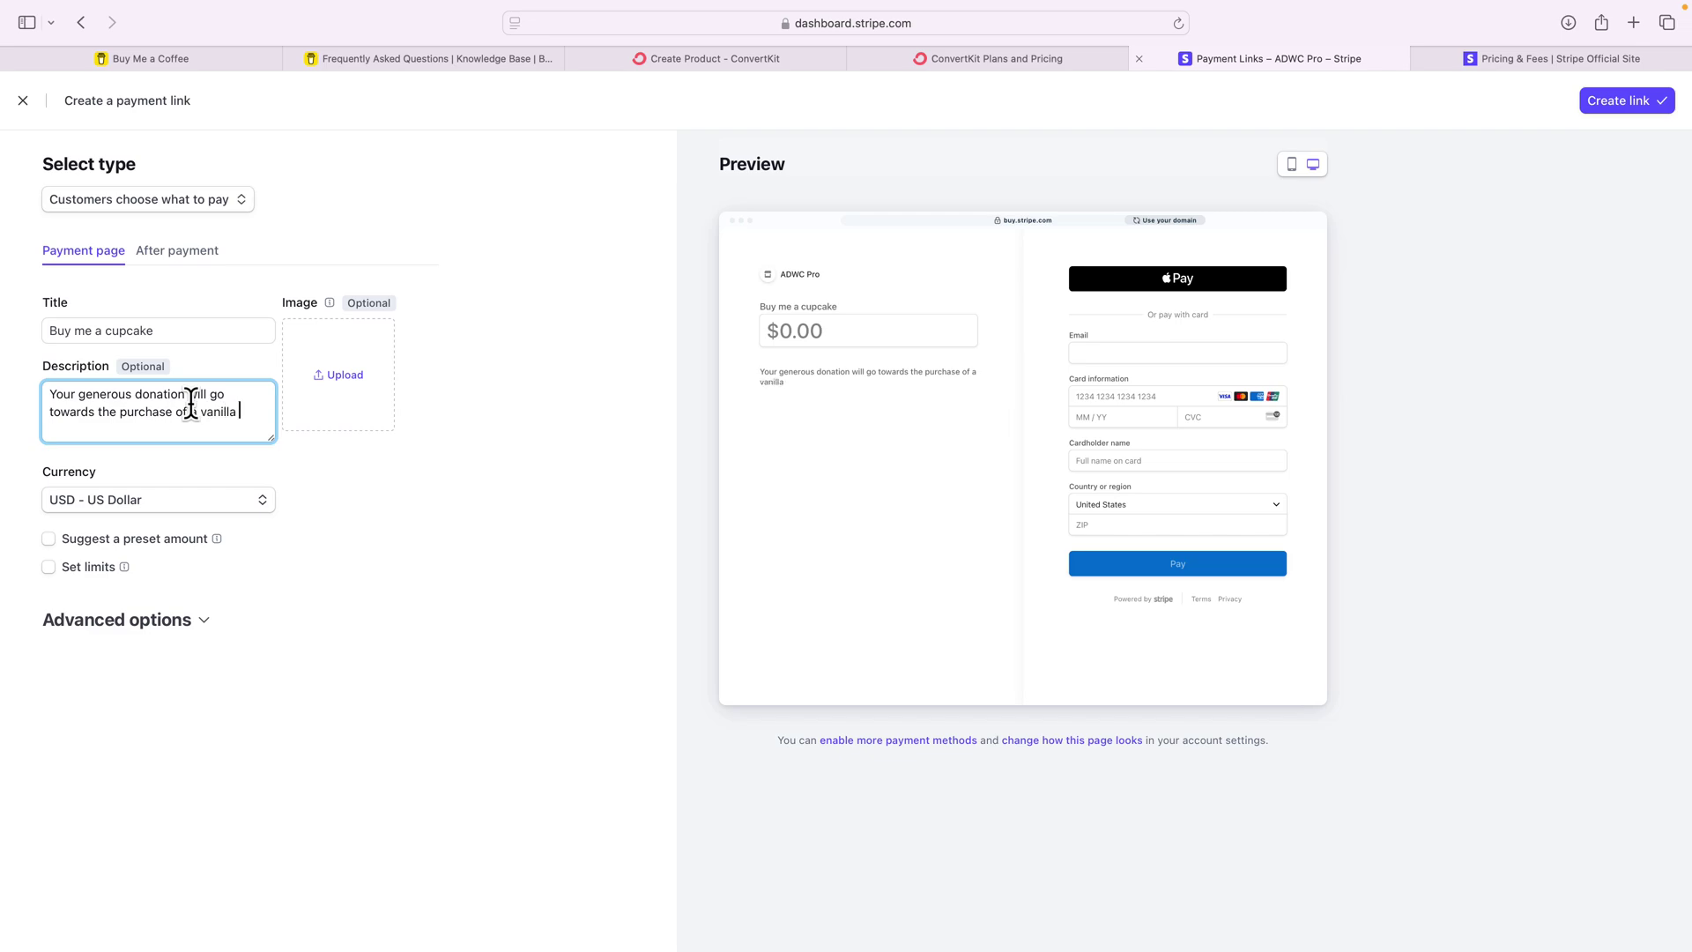
type(" or chocolate cupcake. Thank you for th")
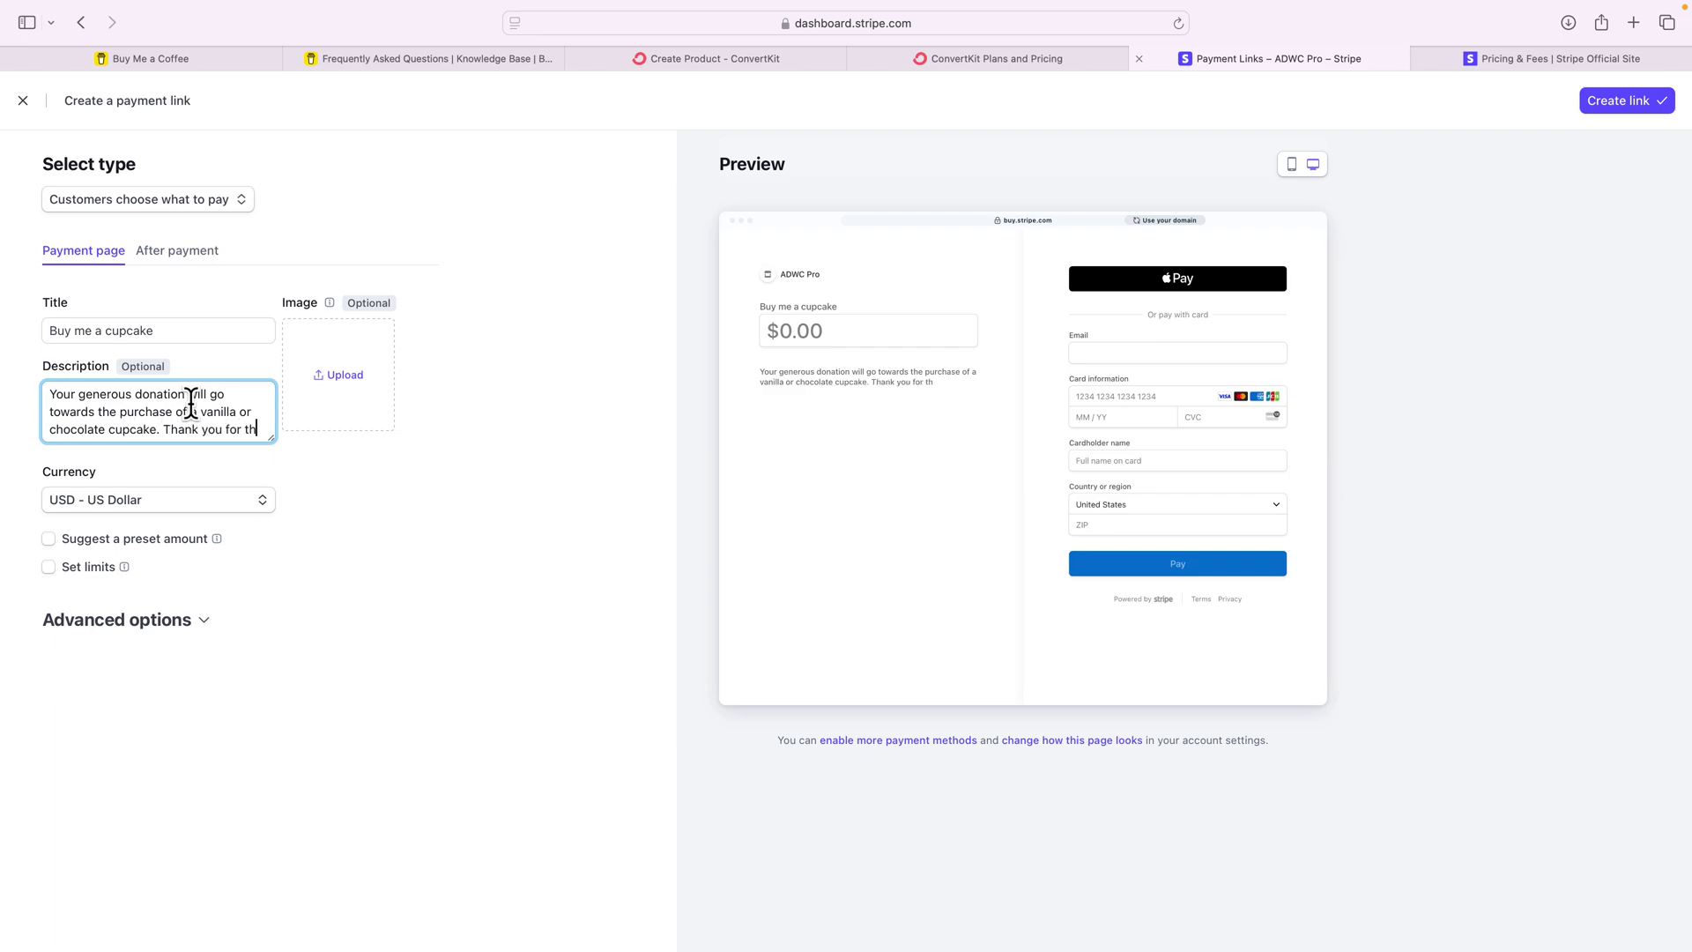
type("e support.")
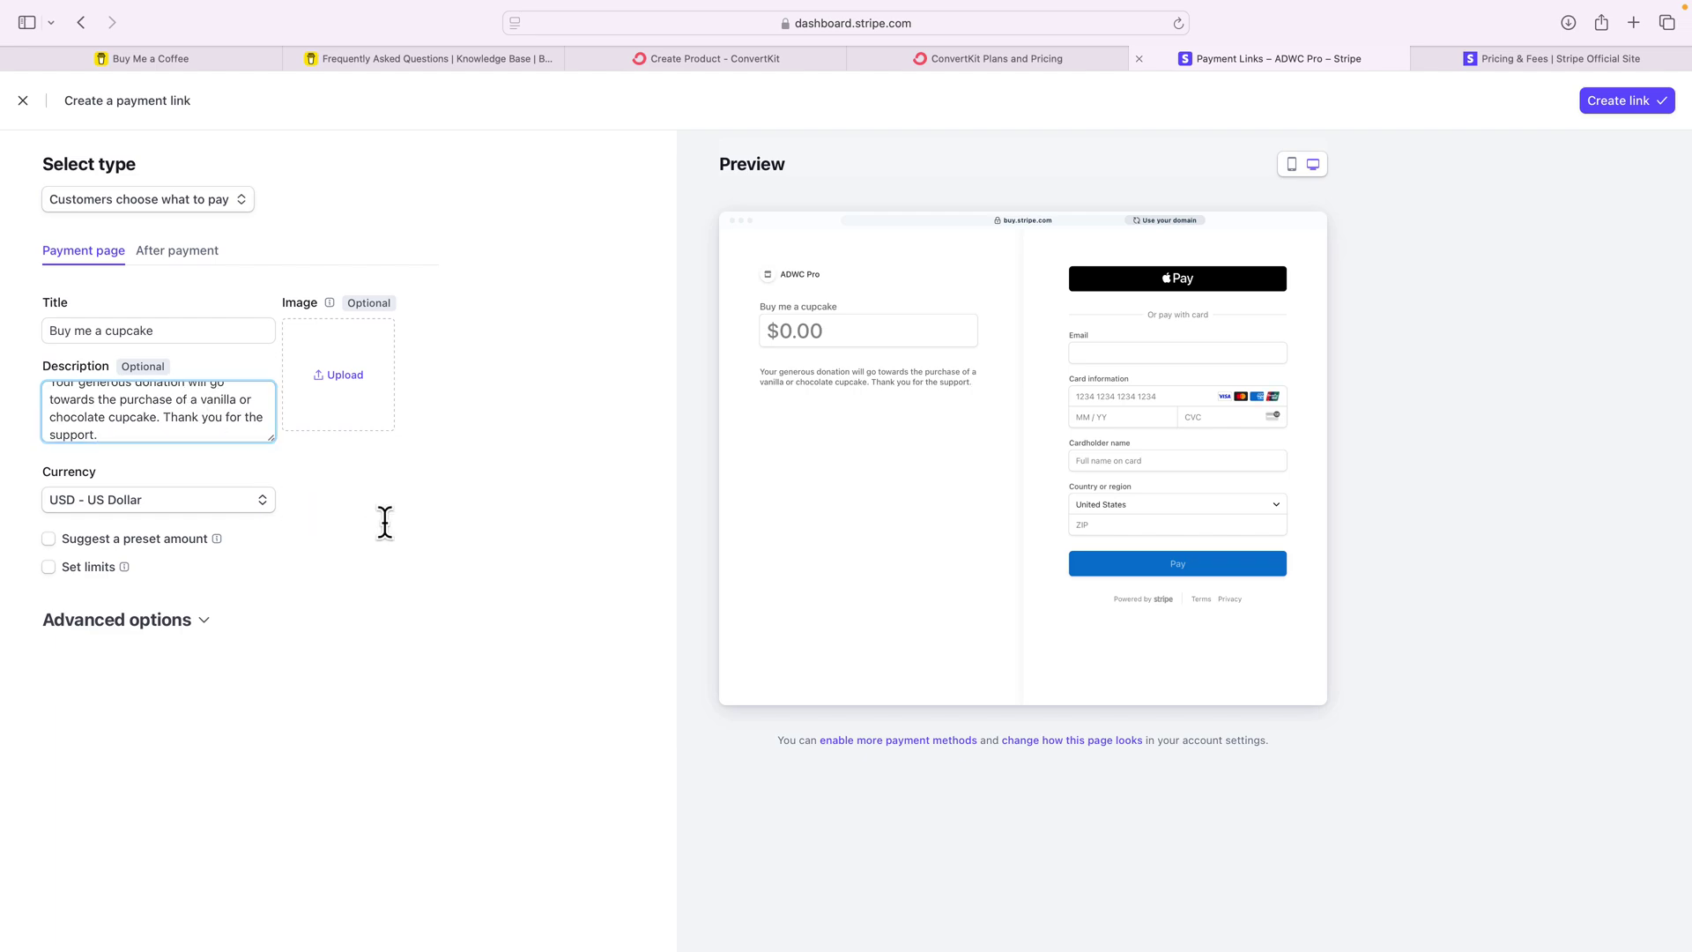
left_click(249, 511)
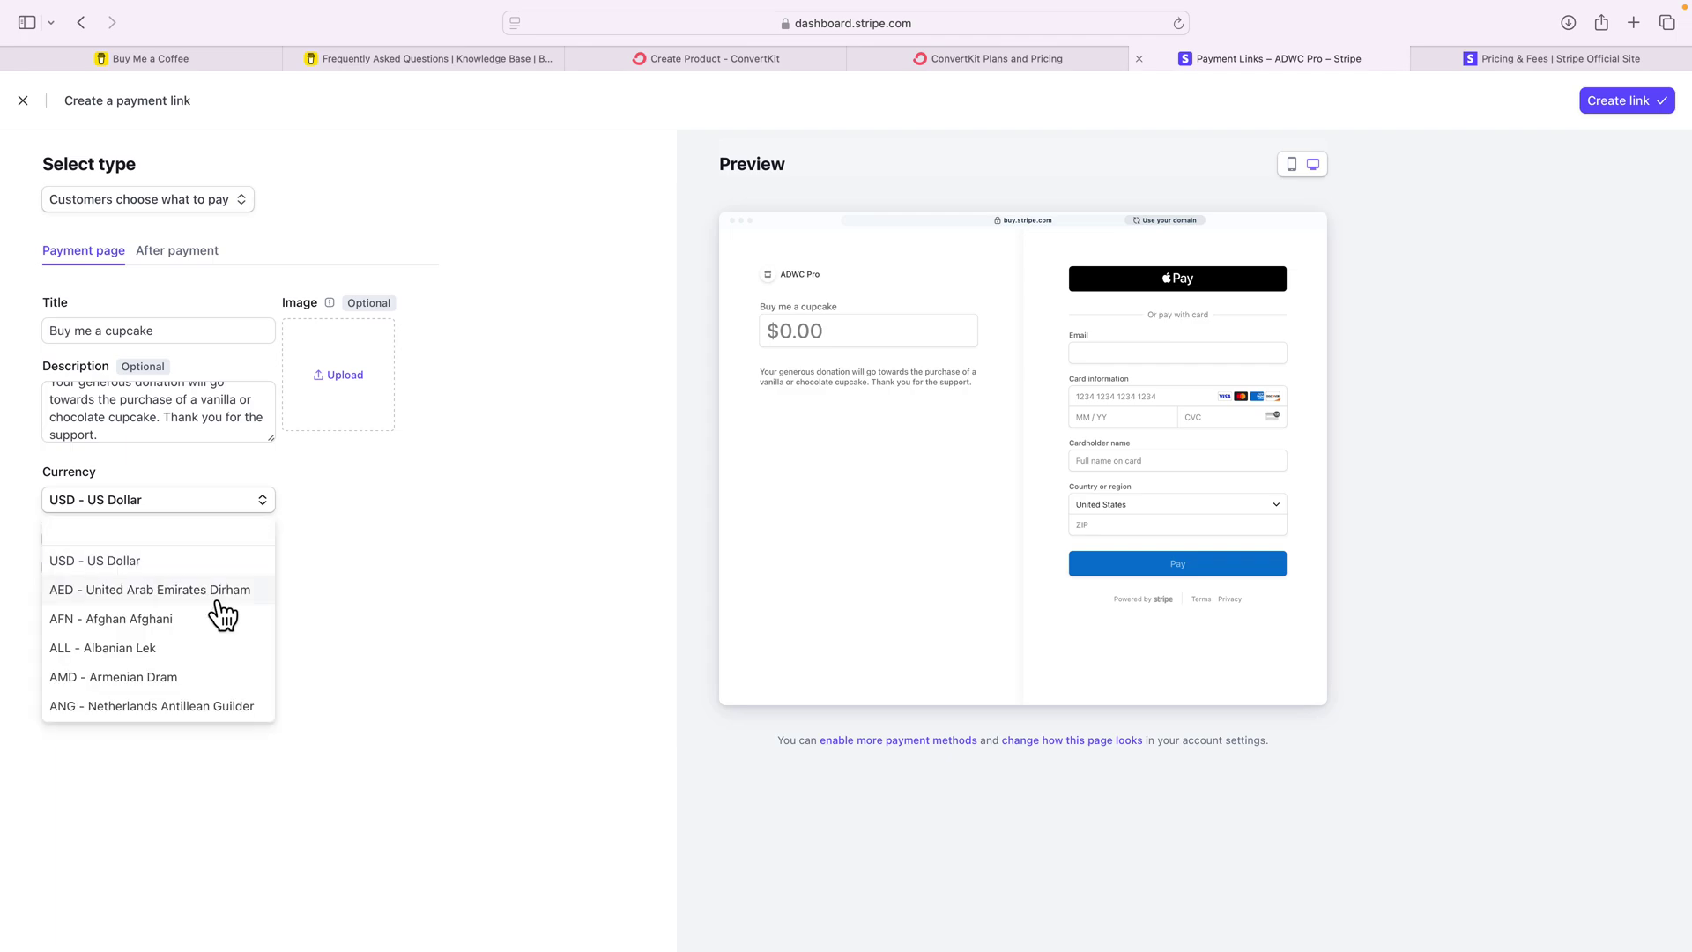
scroll(221, 617, "down", 5)
scroll(223, 628, "down", 10)
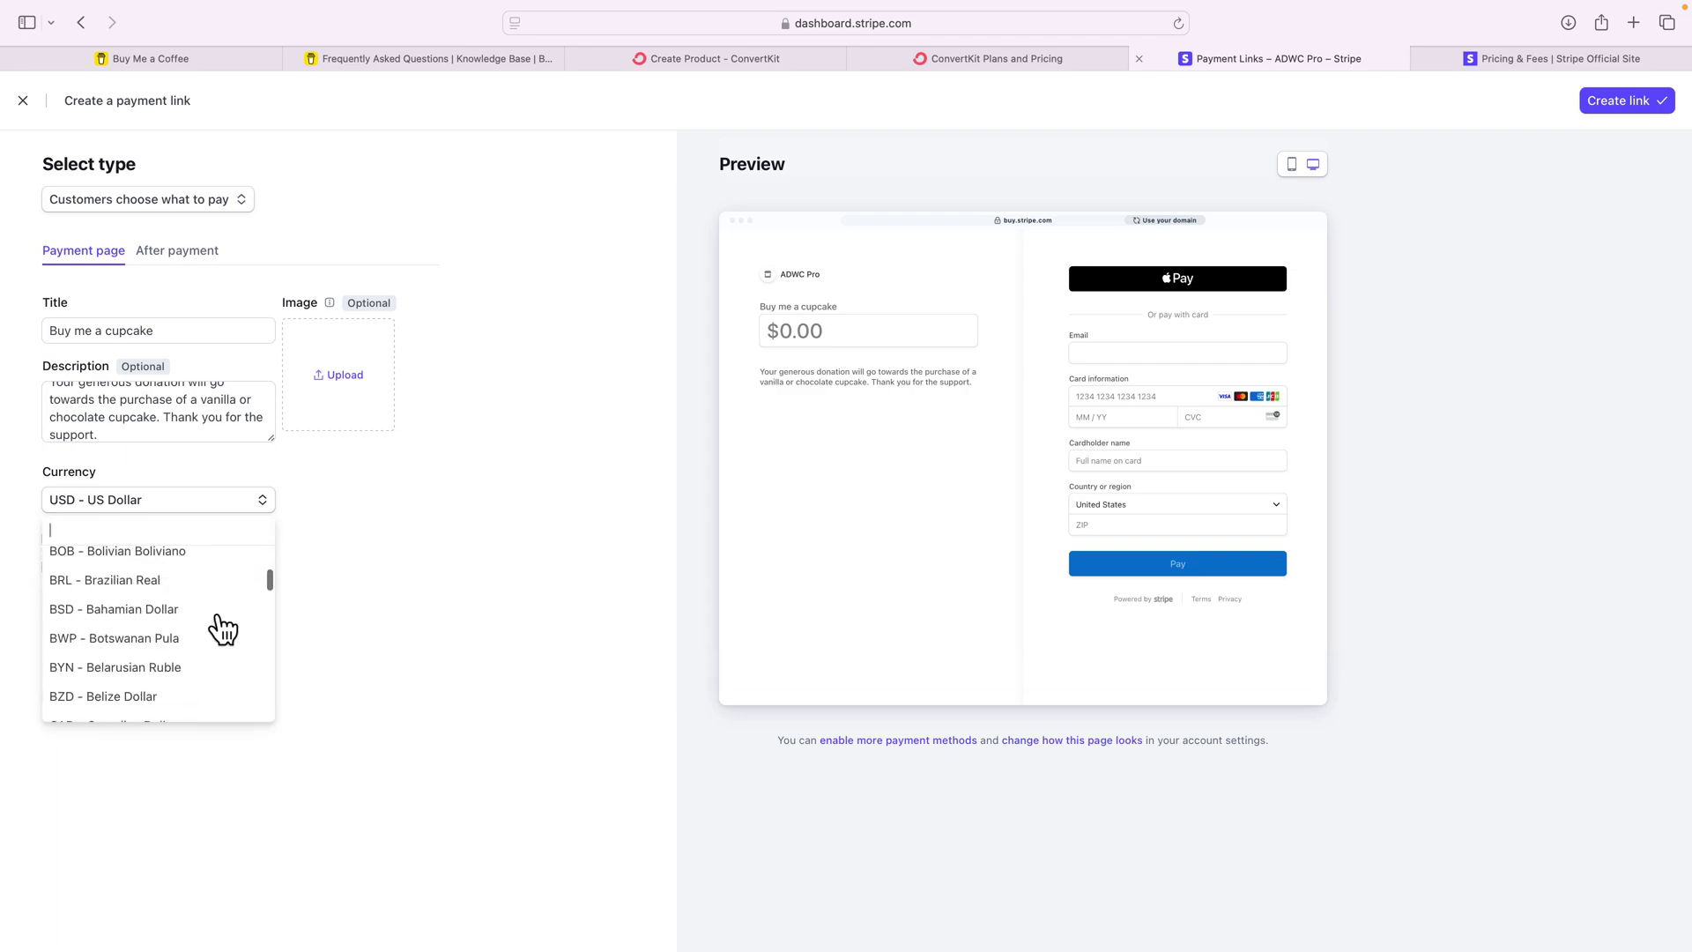
scroll(223, 628, "down", 1)
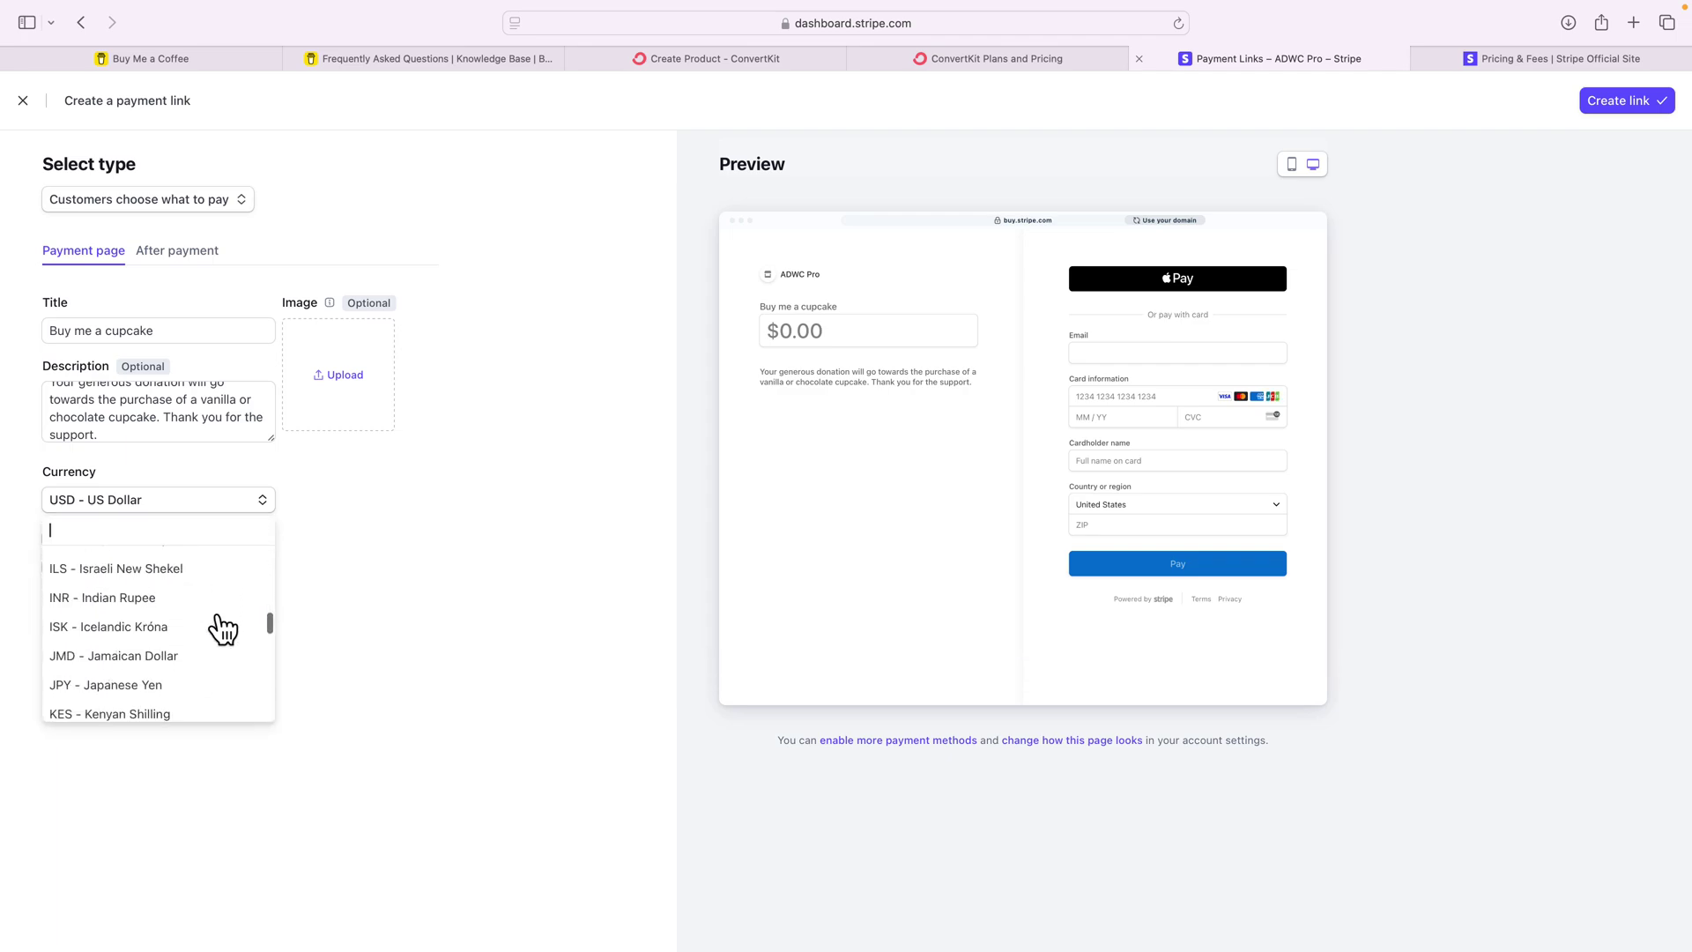
scroll(223, 628, "down", 2)
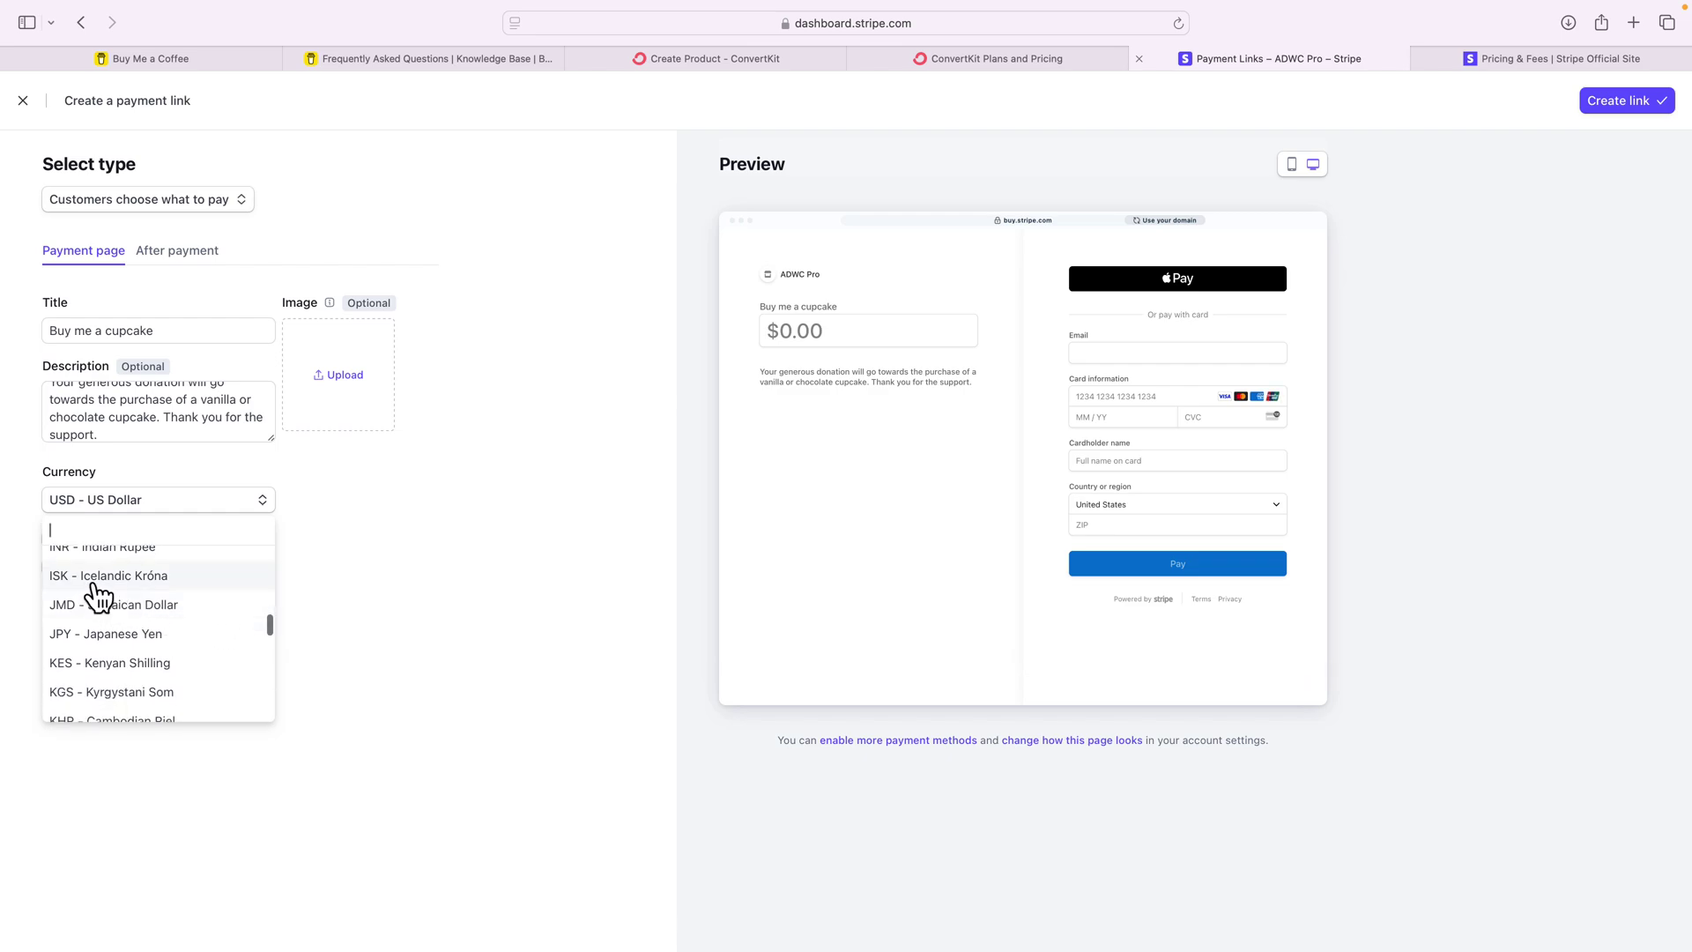
scroll(102, 596, "down", 10)
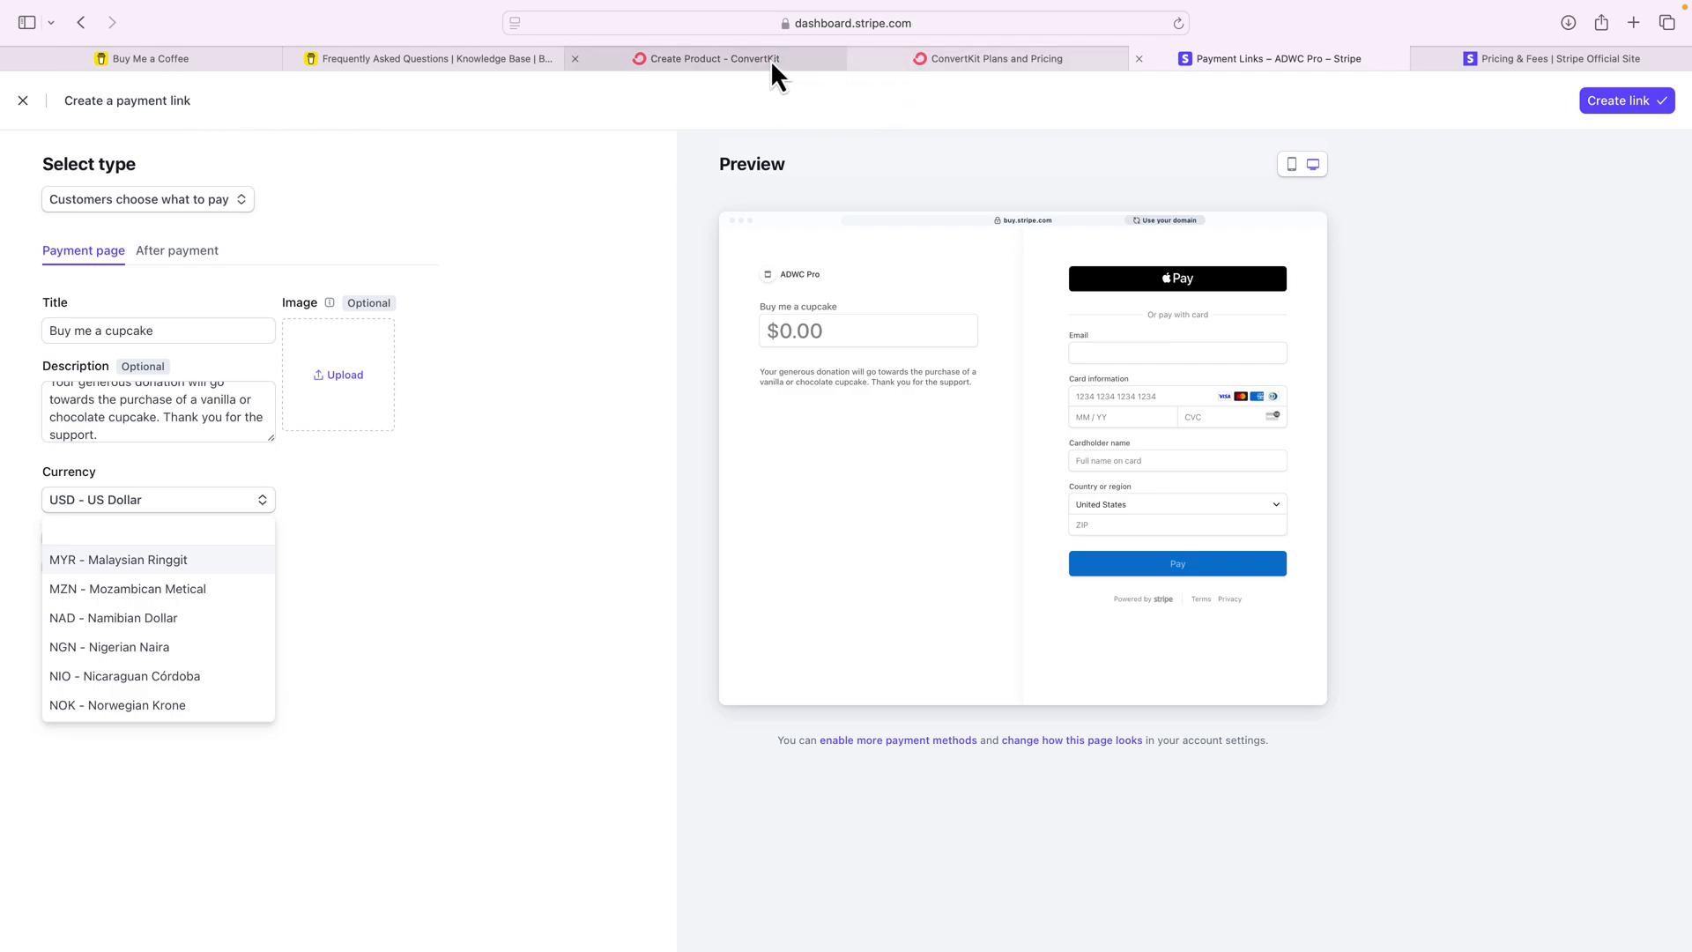
mouse_move(251, 73)
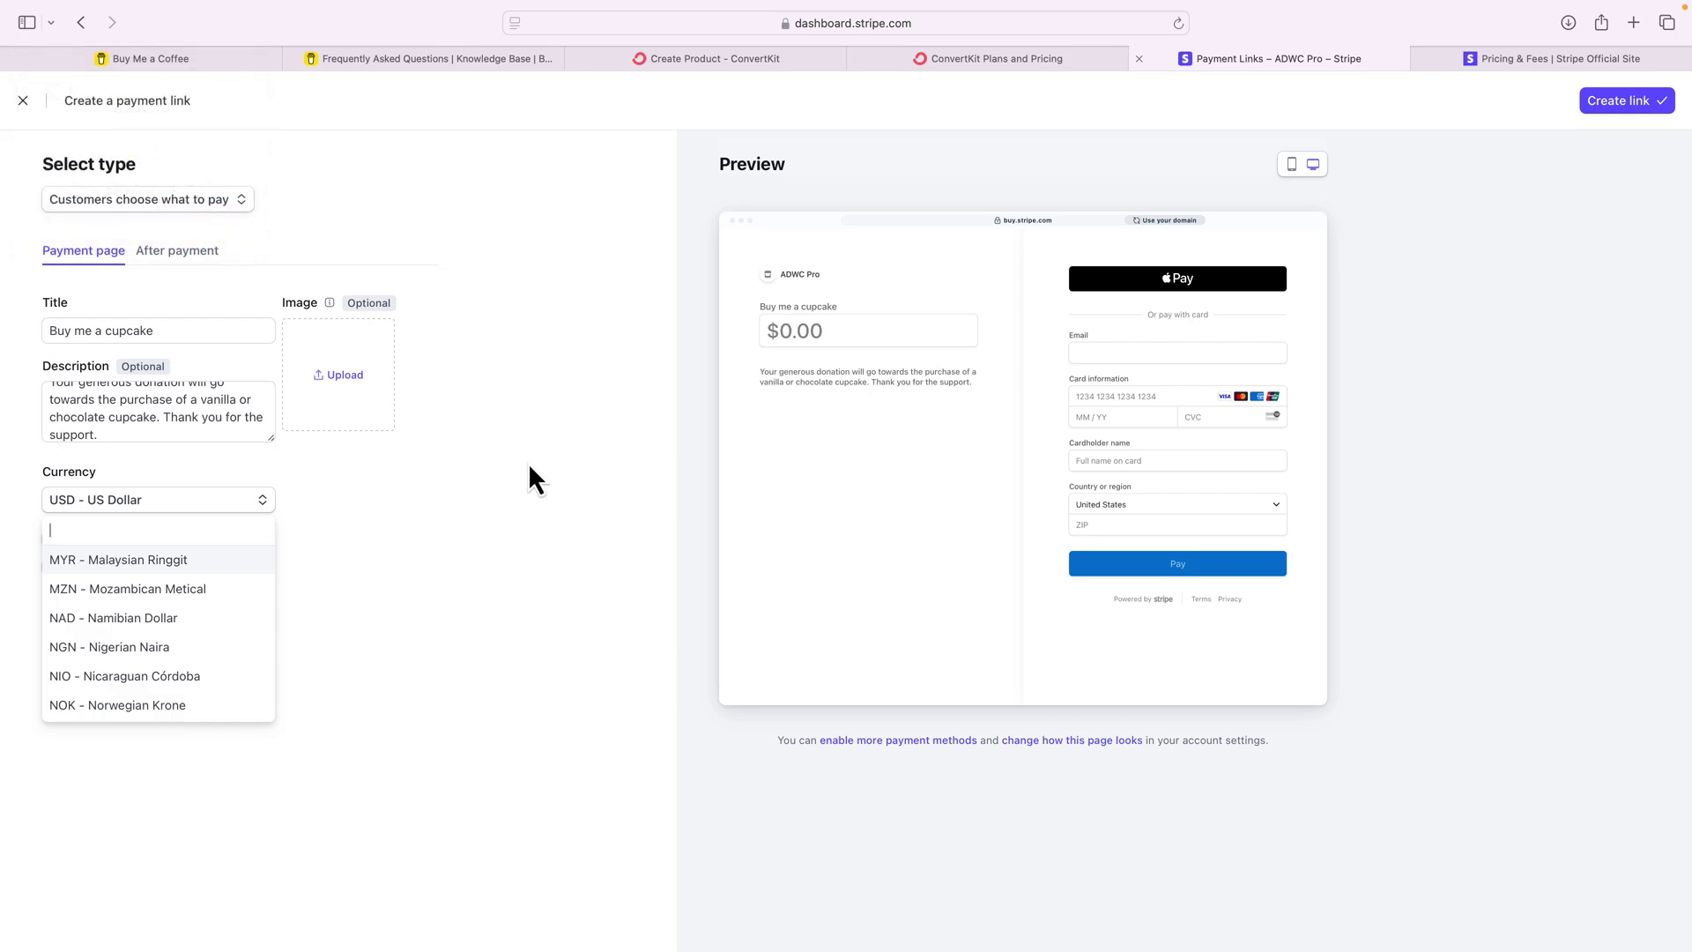
Step: Keep US Dollar and suggest a preset amount of $5.00
left_click(408, 529)
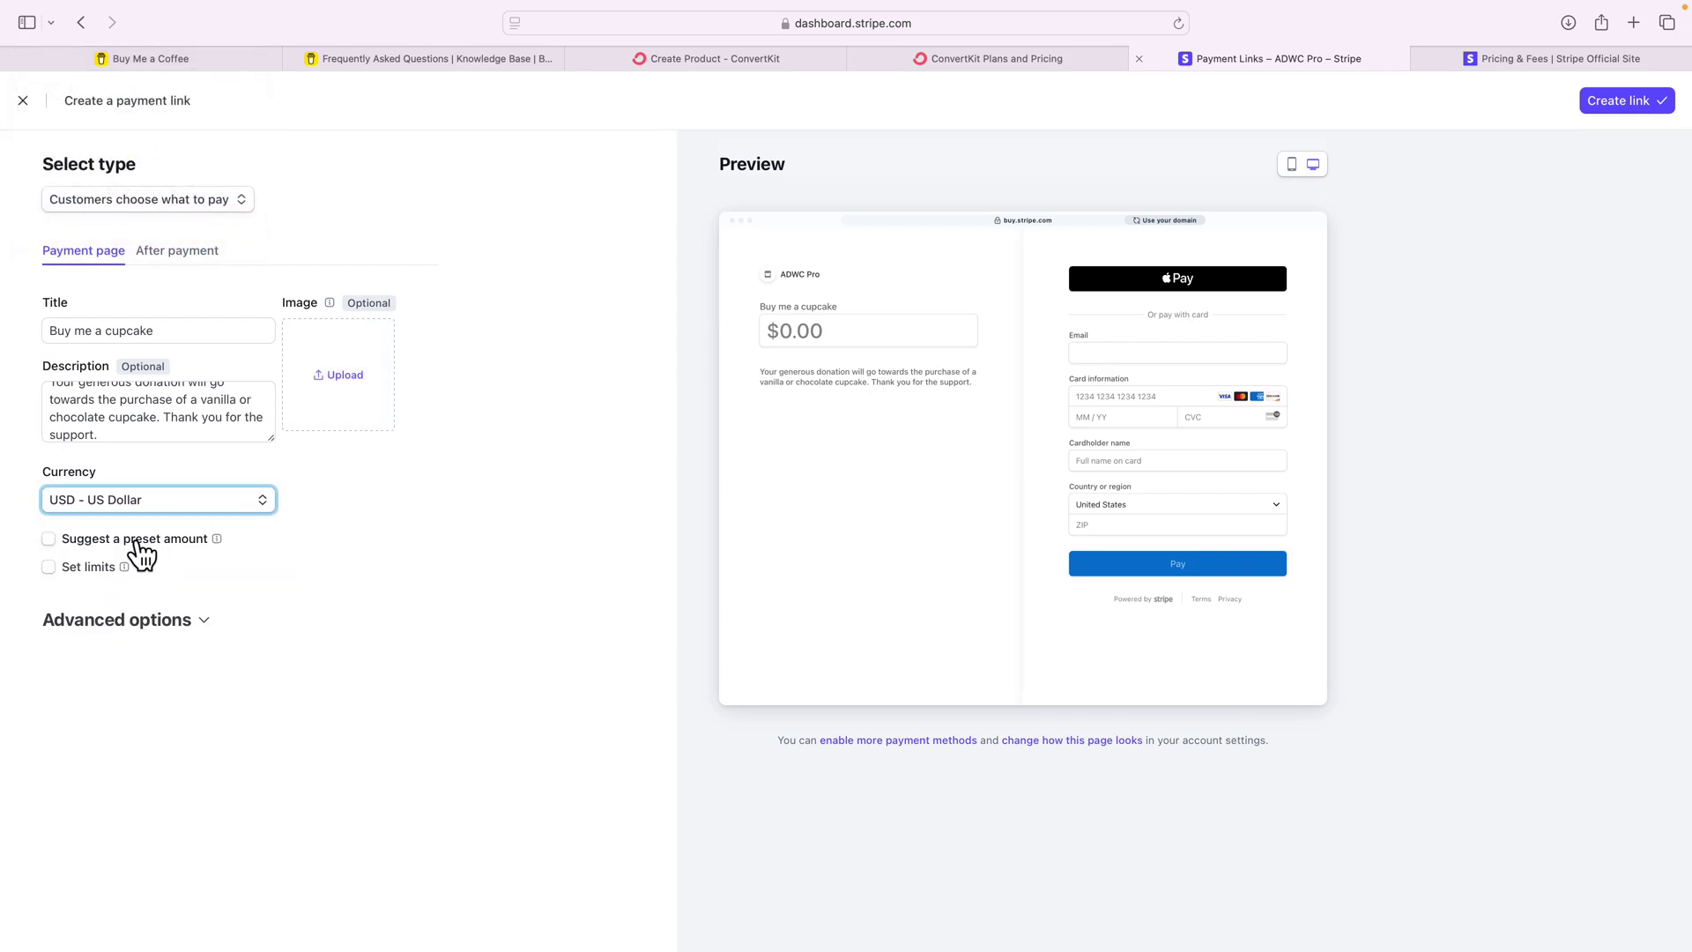
left_click(119, 540)
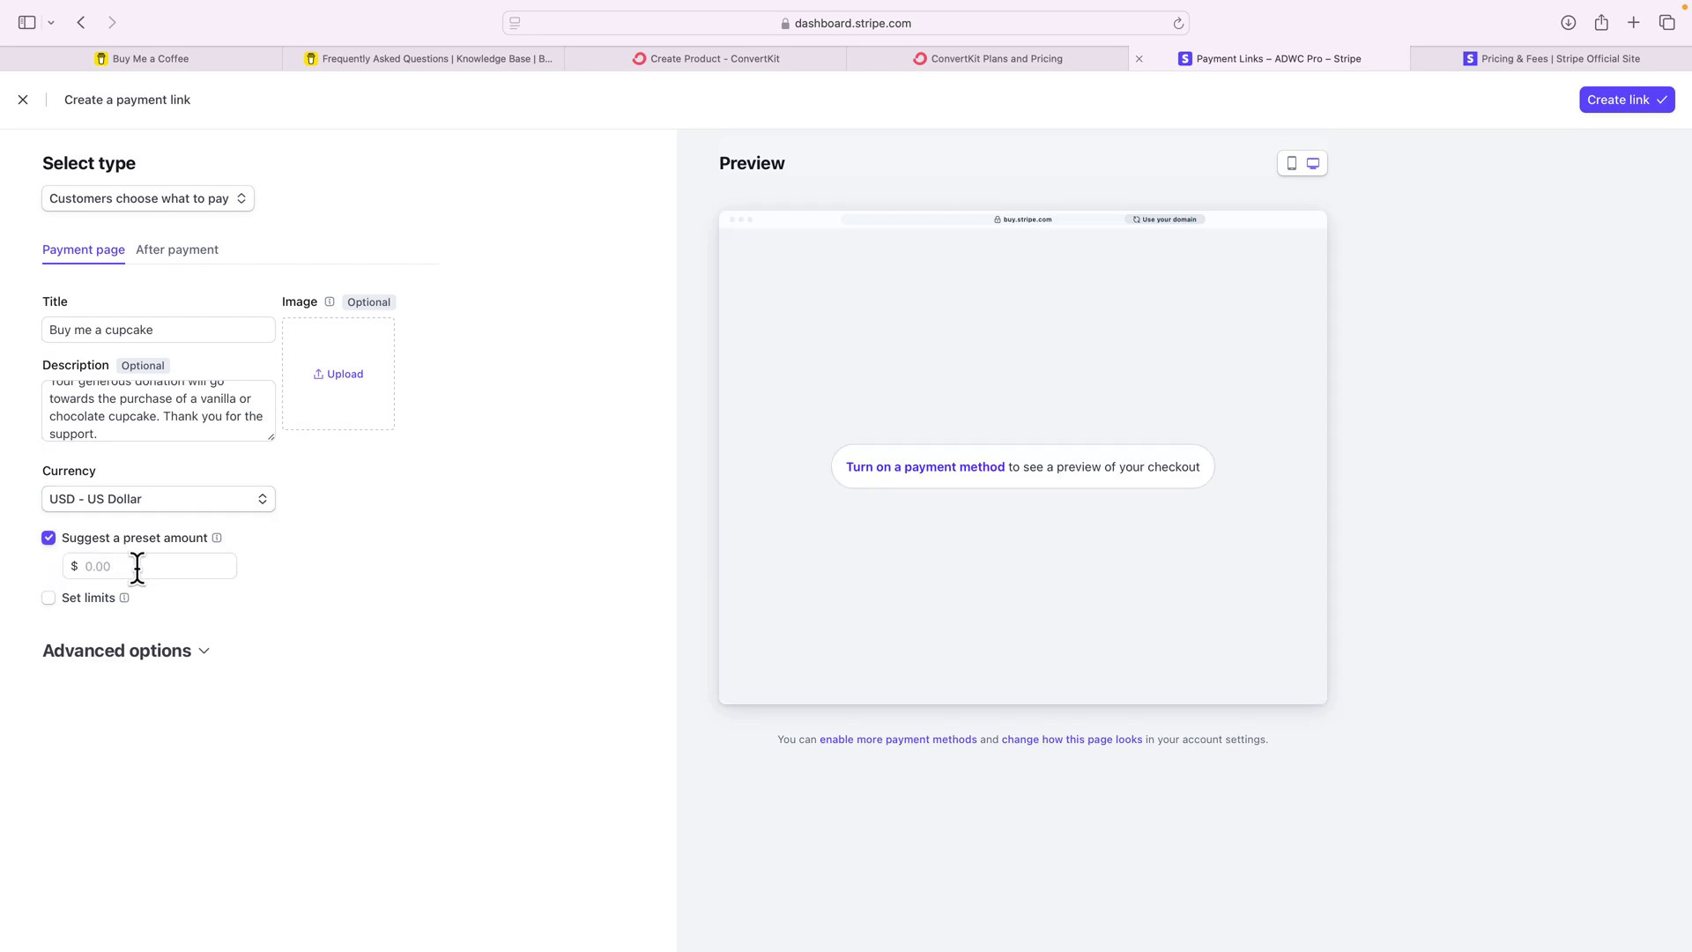
left_click(138, 566)
type("5.00")
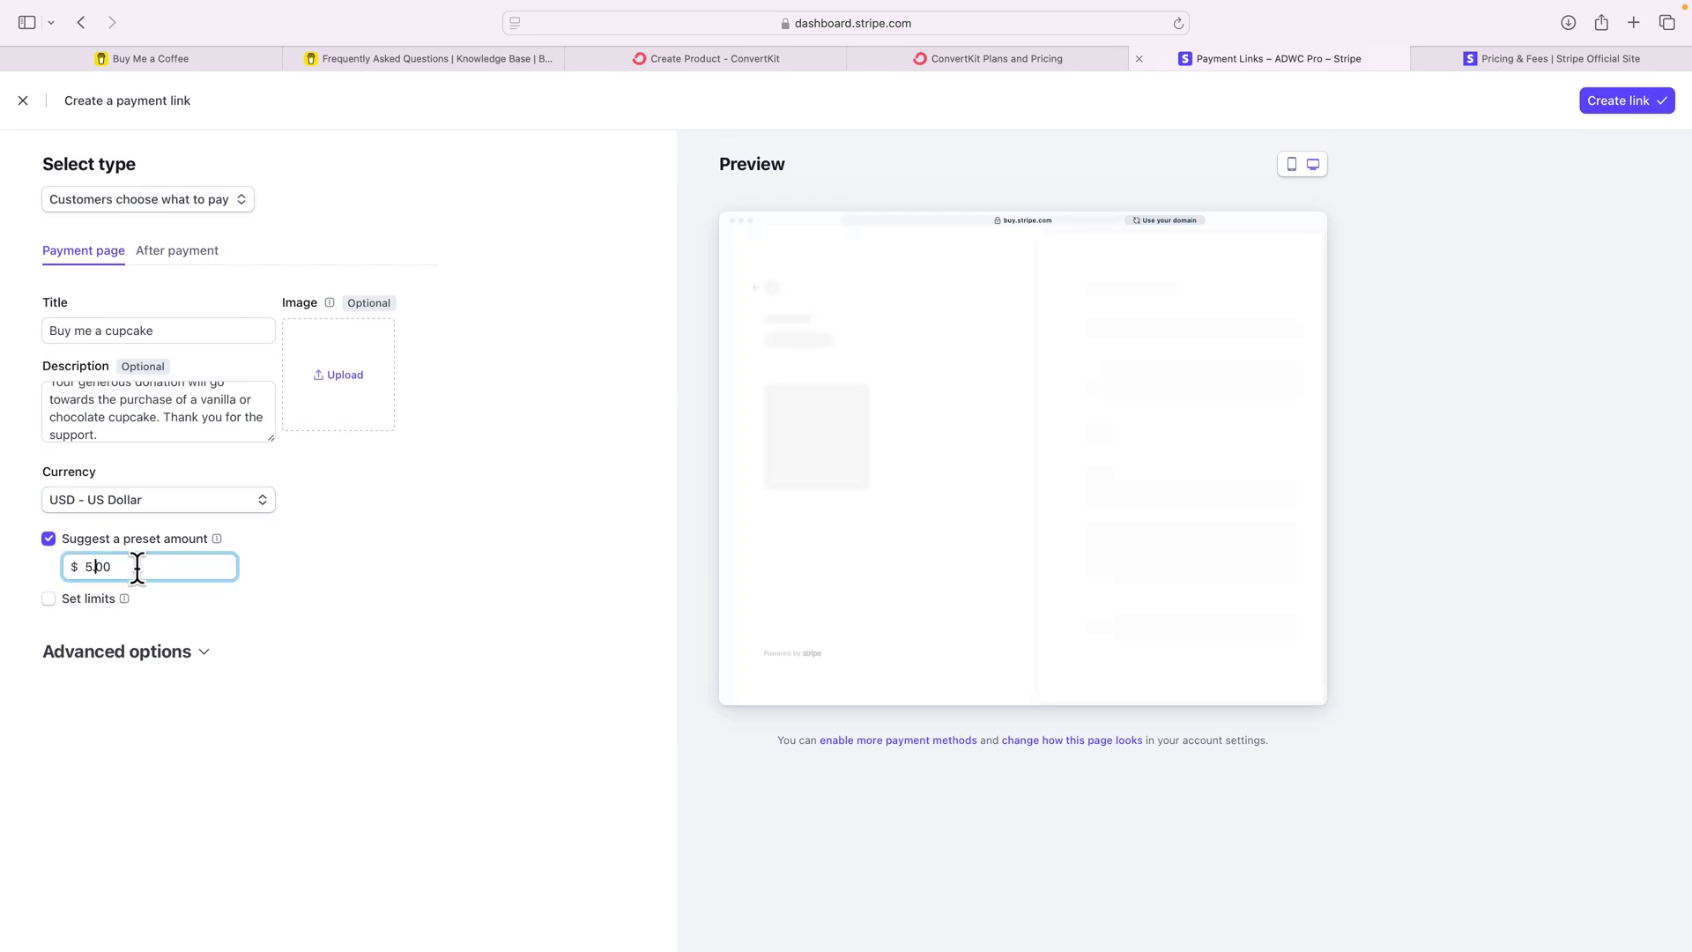
Step: Limit payments to a $1.00 minimum and $10,000.00 maximum
left_click(83, 598)
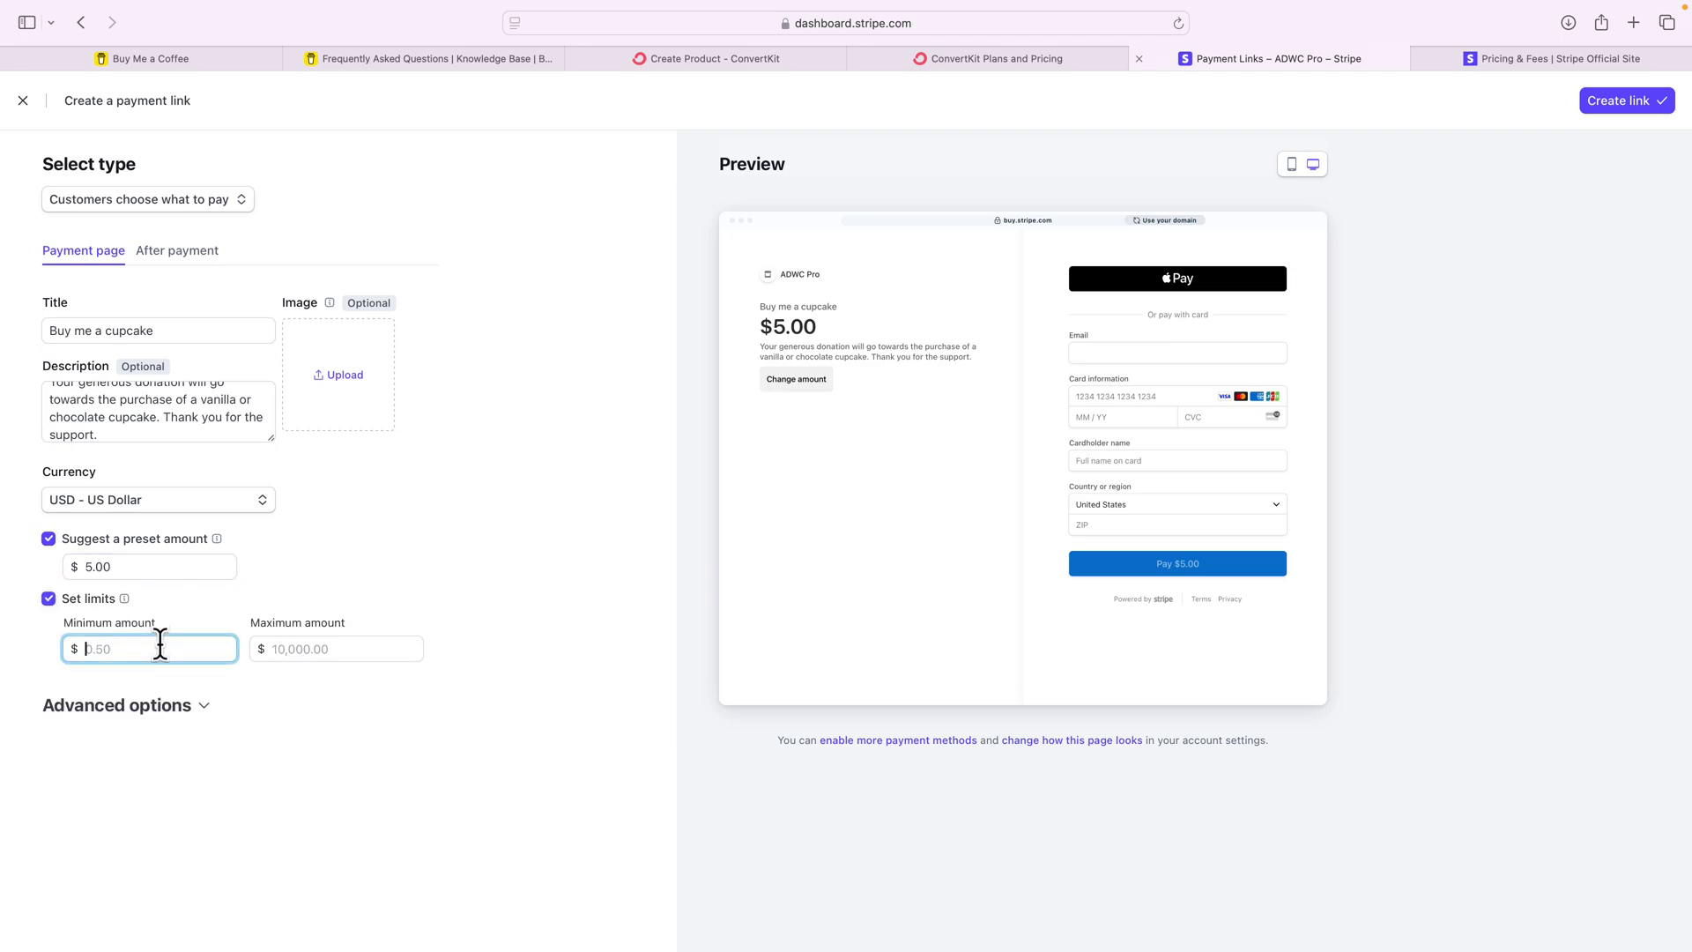
type("0")
type("1")
left_click(325, 649)
type("10000")
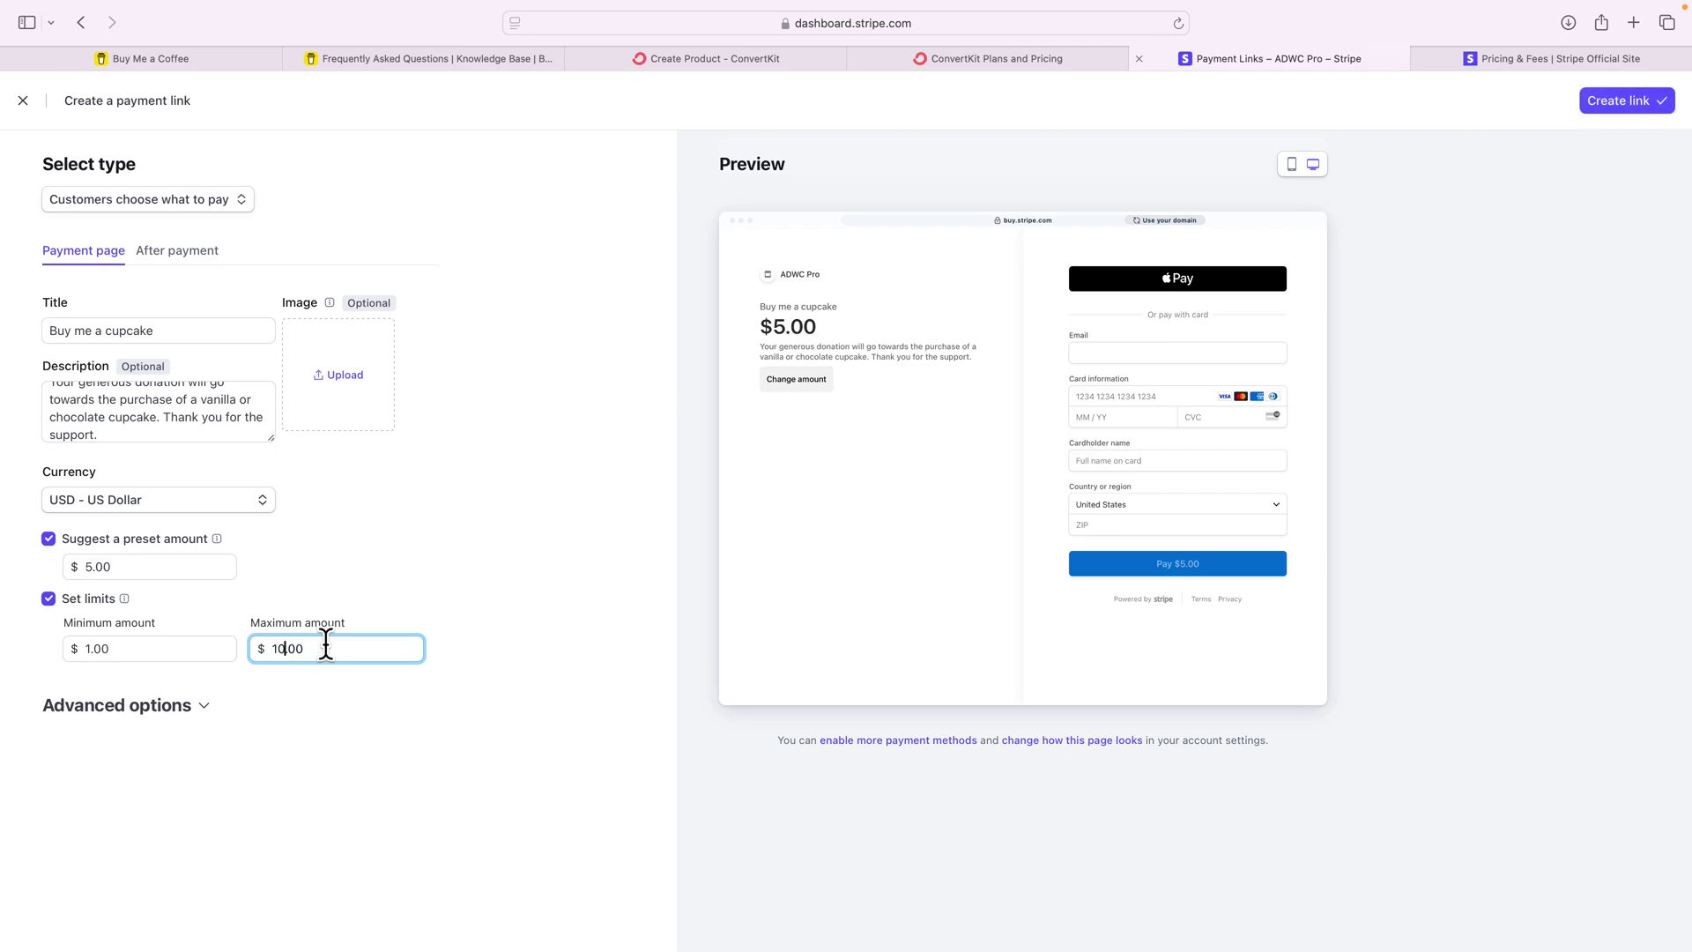
left_click(352, 601)
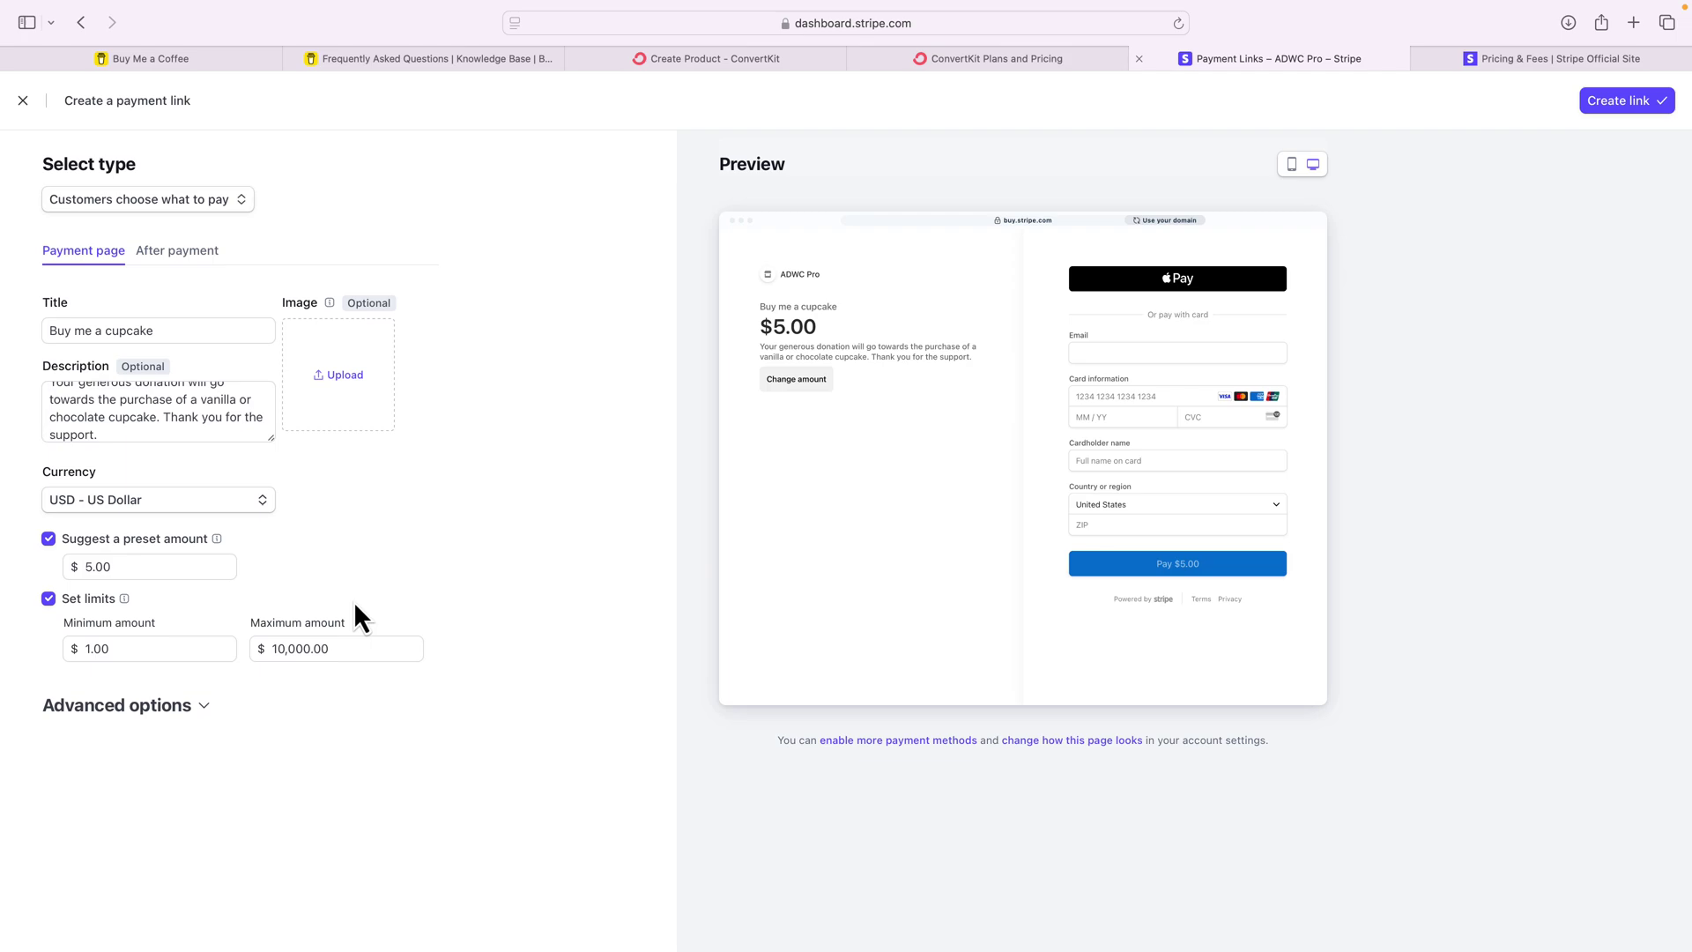
Step: Expand Advanced options, try Donate as the call to action, then revert to Pay
left_click(197, 712)
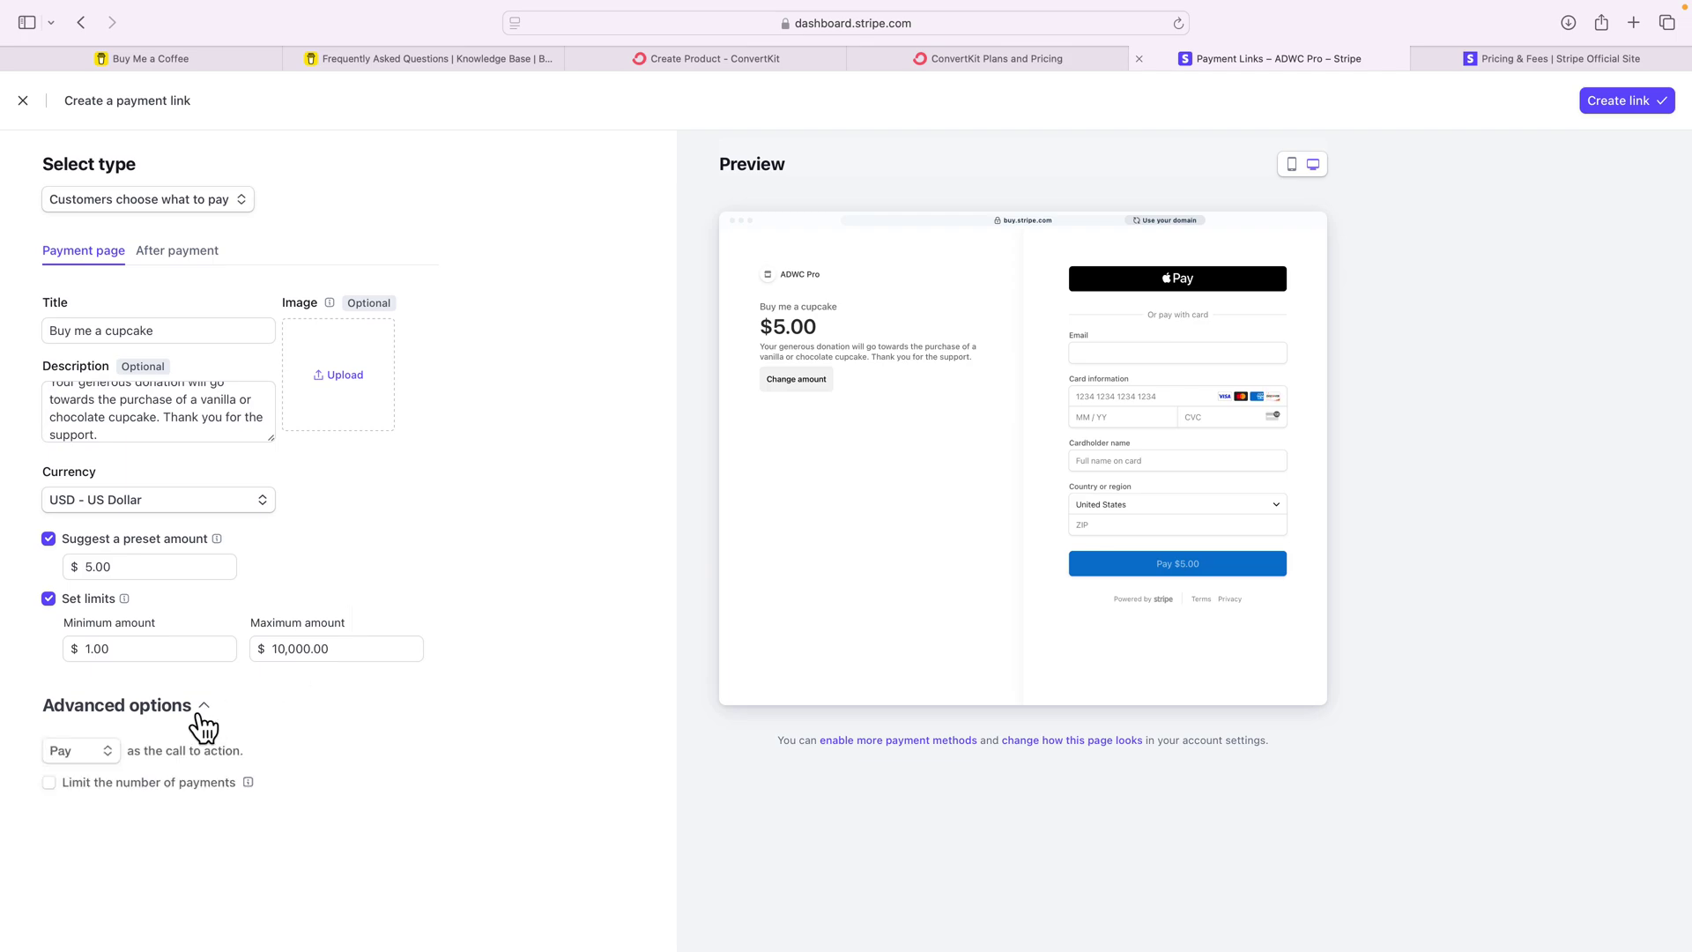
scroll(200, 736, "down", 2)
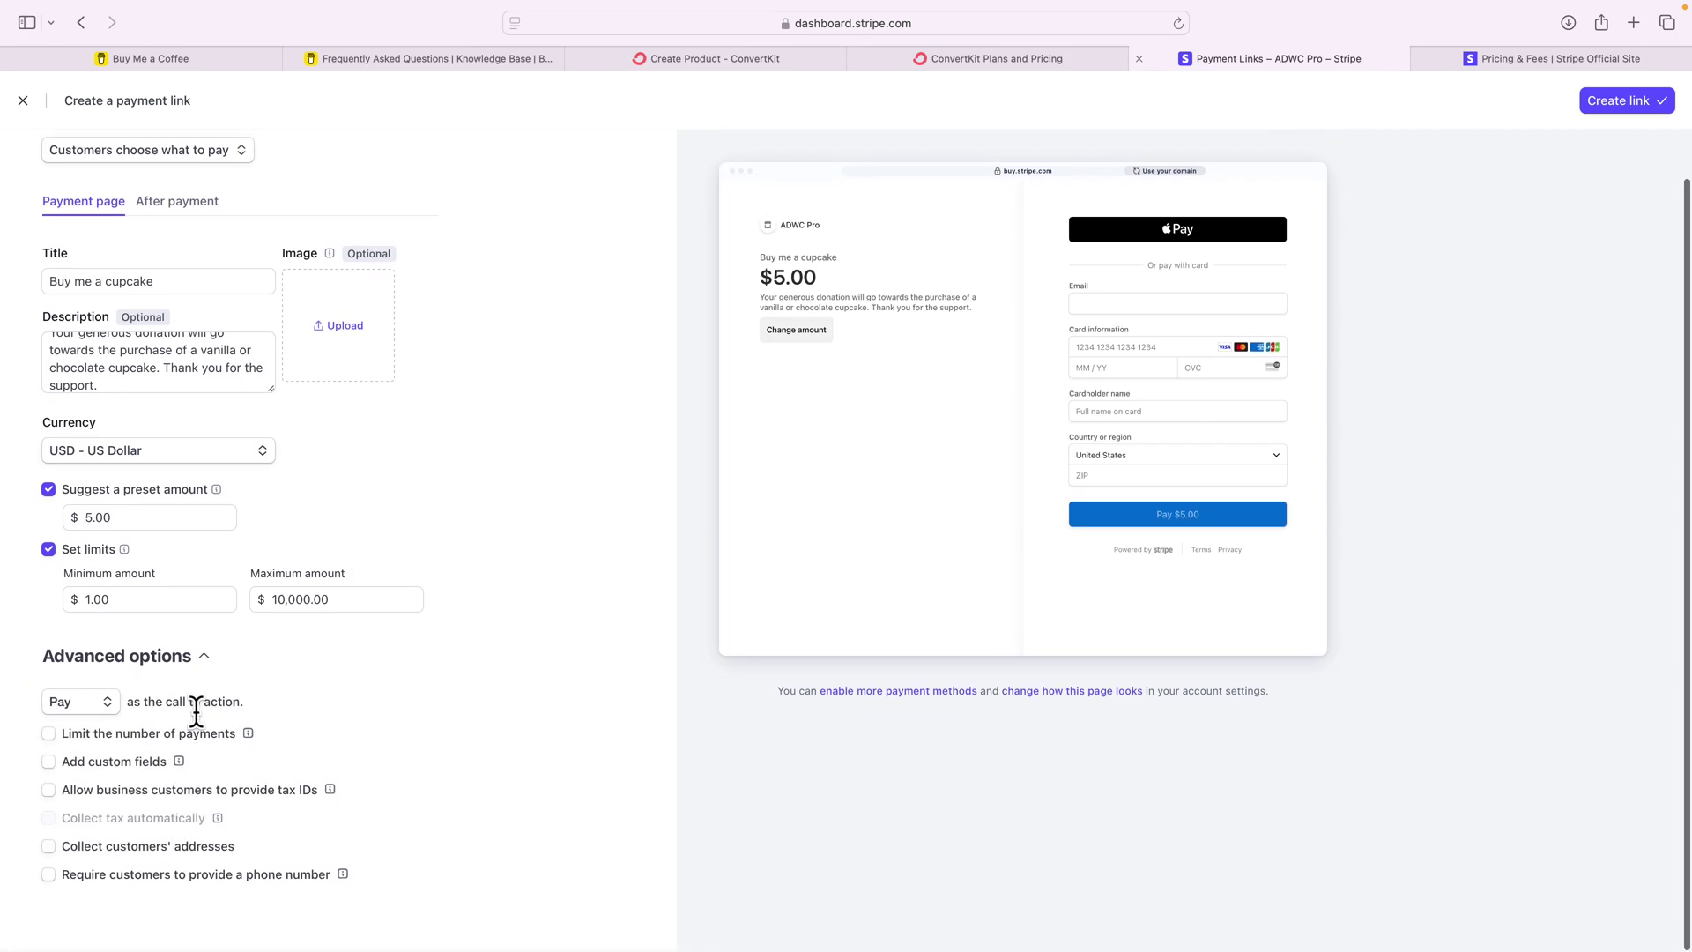
left_click(89, 703)
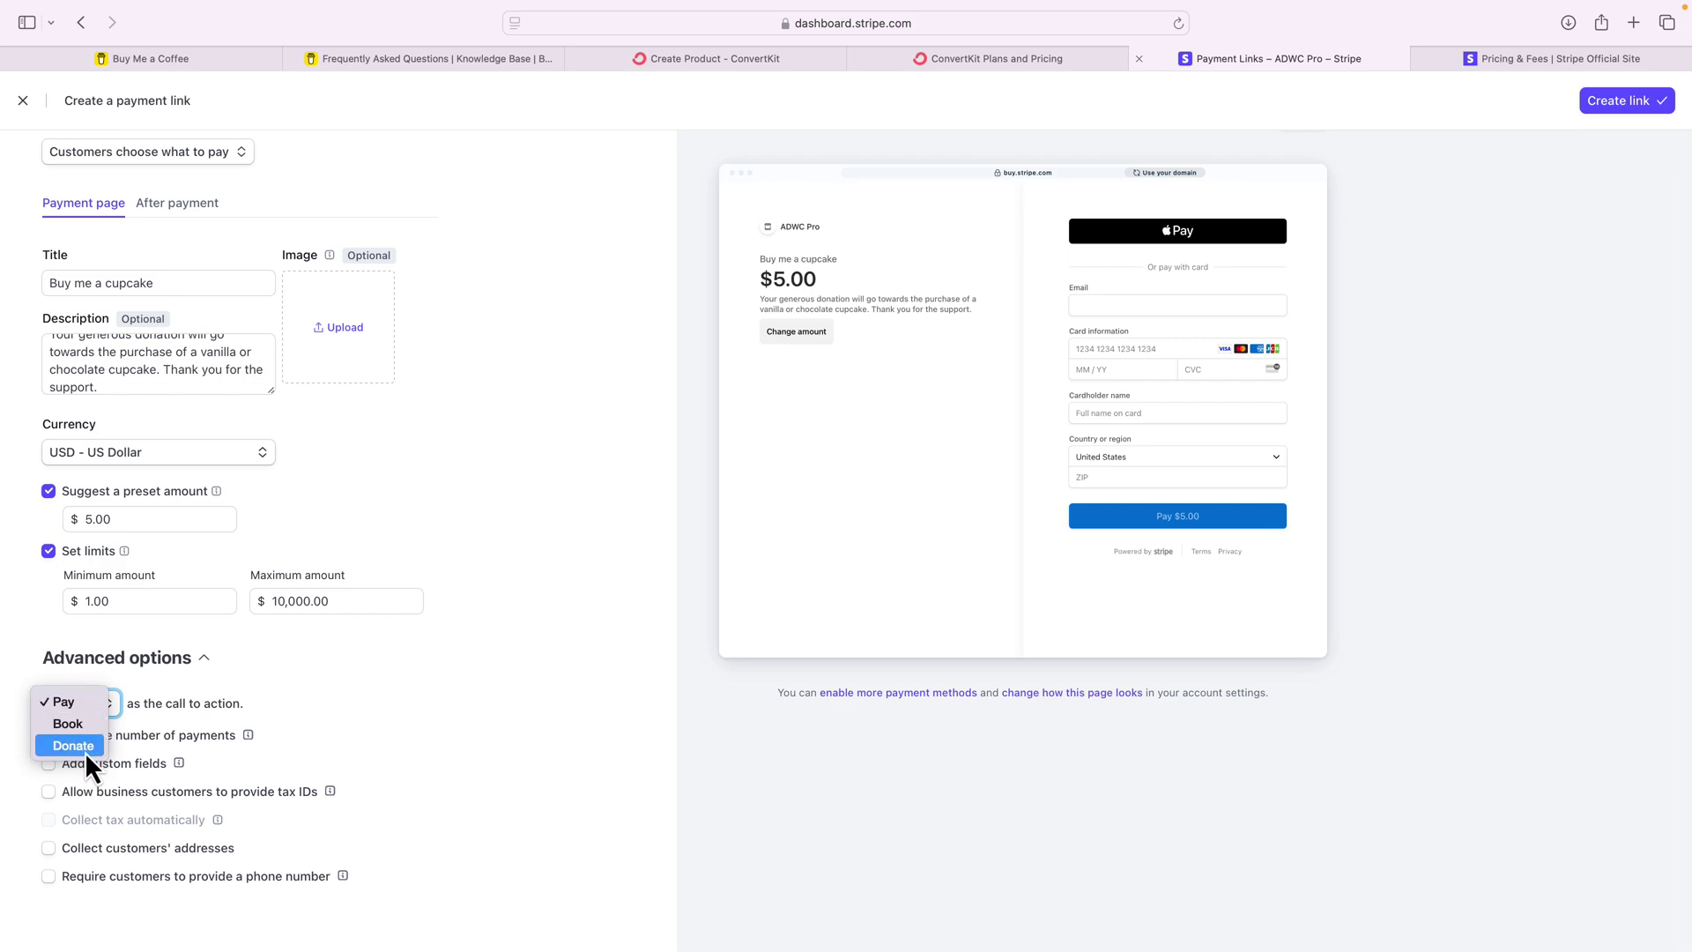
left_click(85, 751)
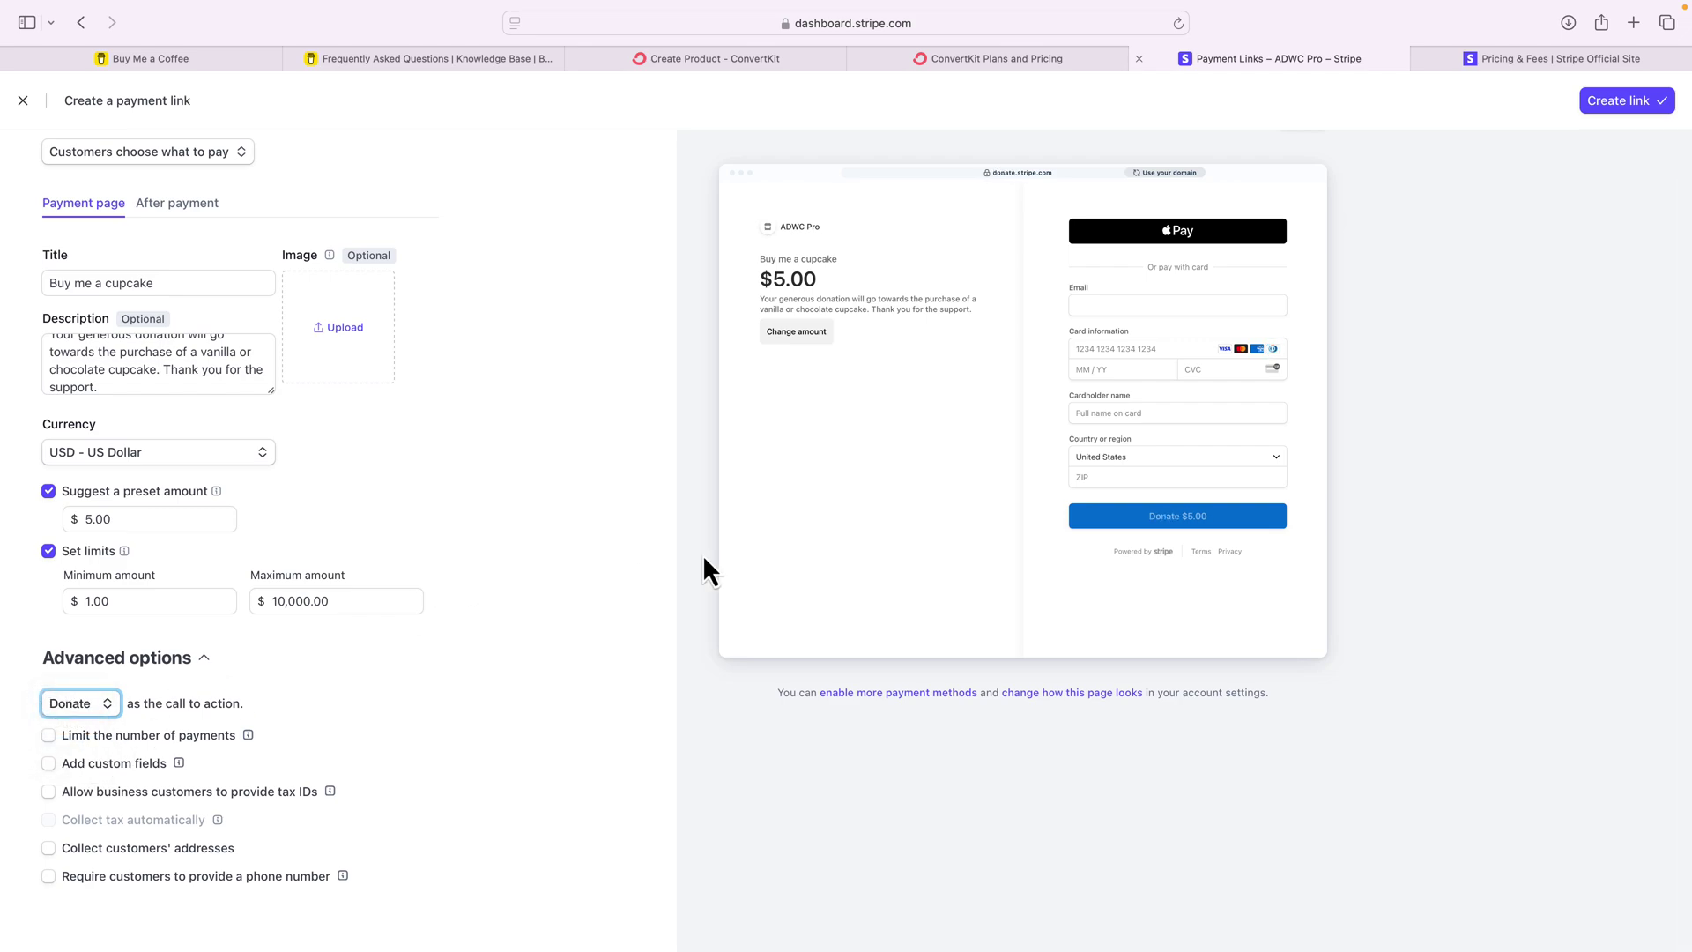
left_click(76, 705)
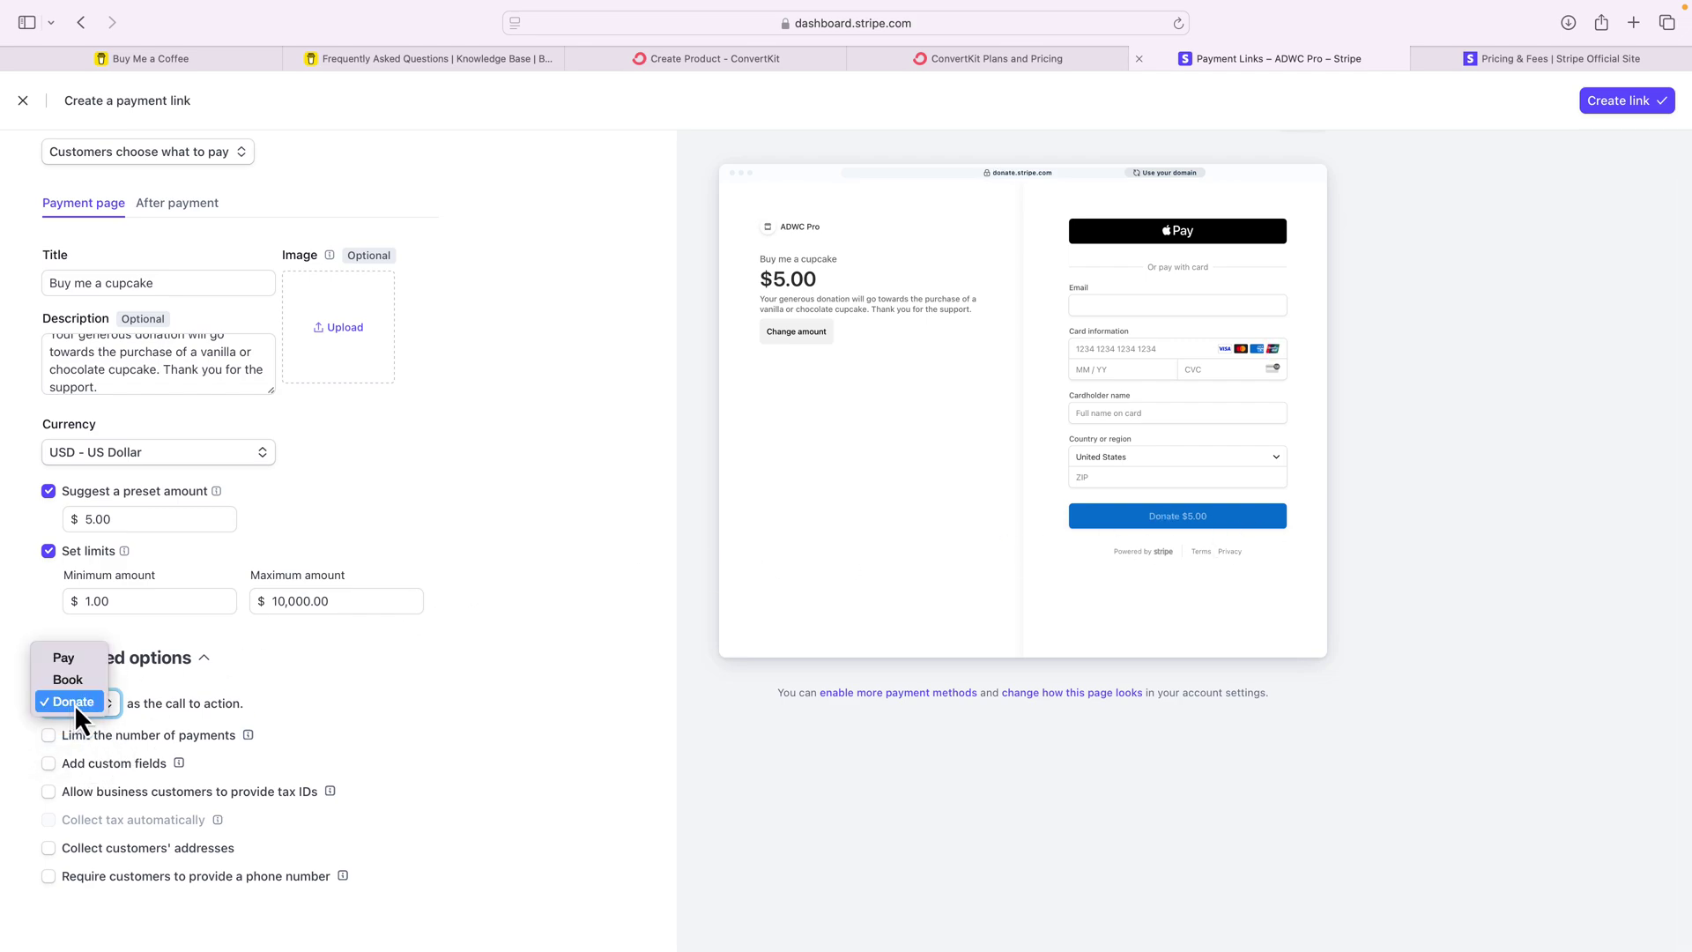
left_click(81, 657)
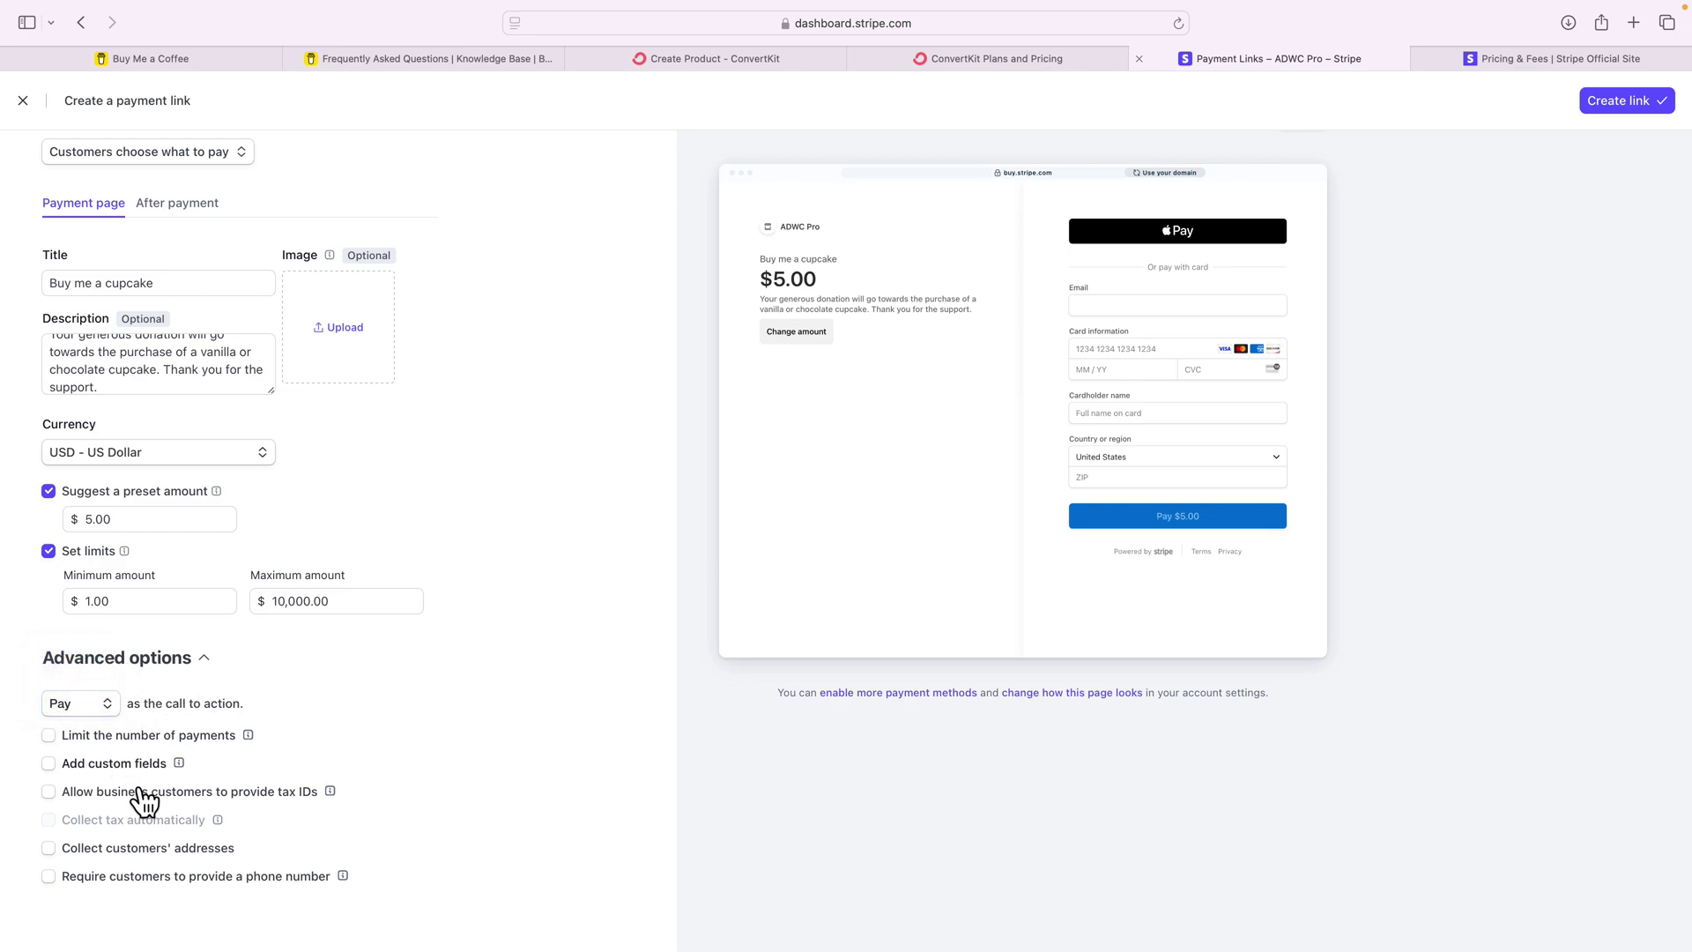
Step: Toggle Add custom fields on and off, leaving no custom fields
mouse_move(219, 822)
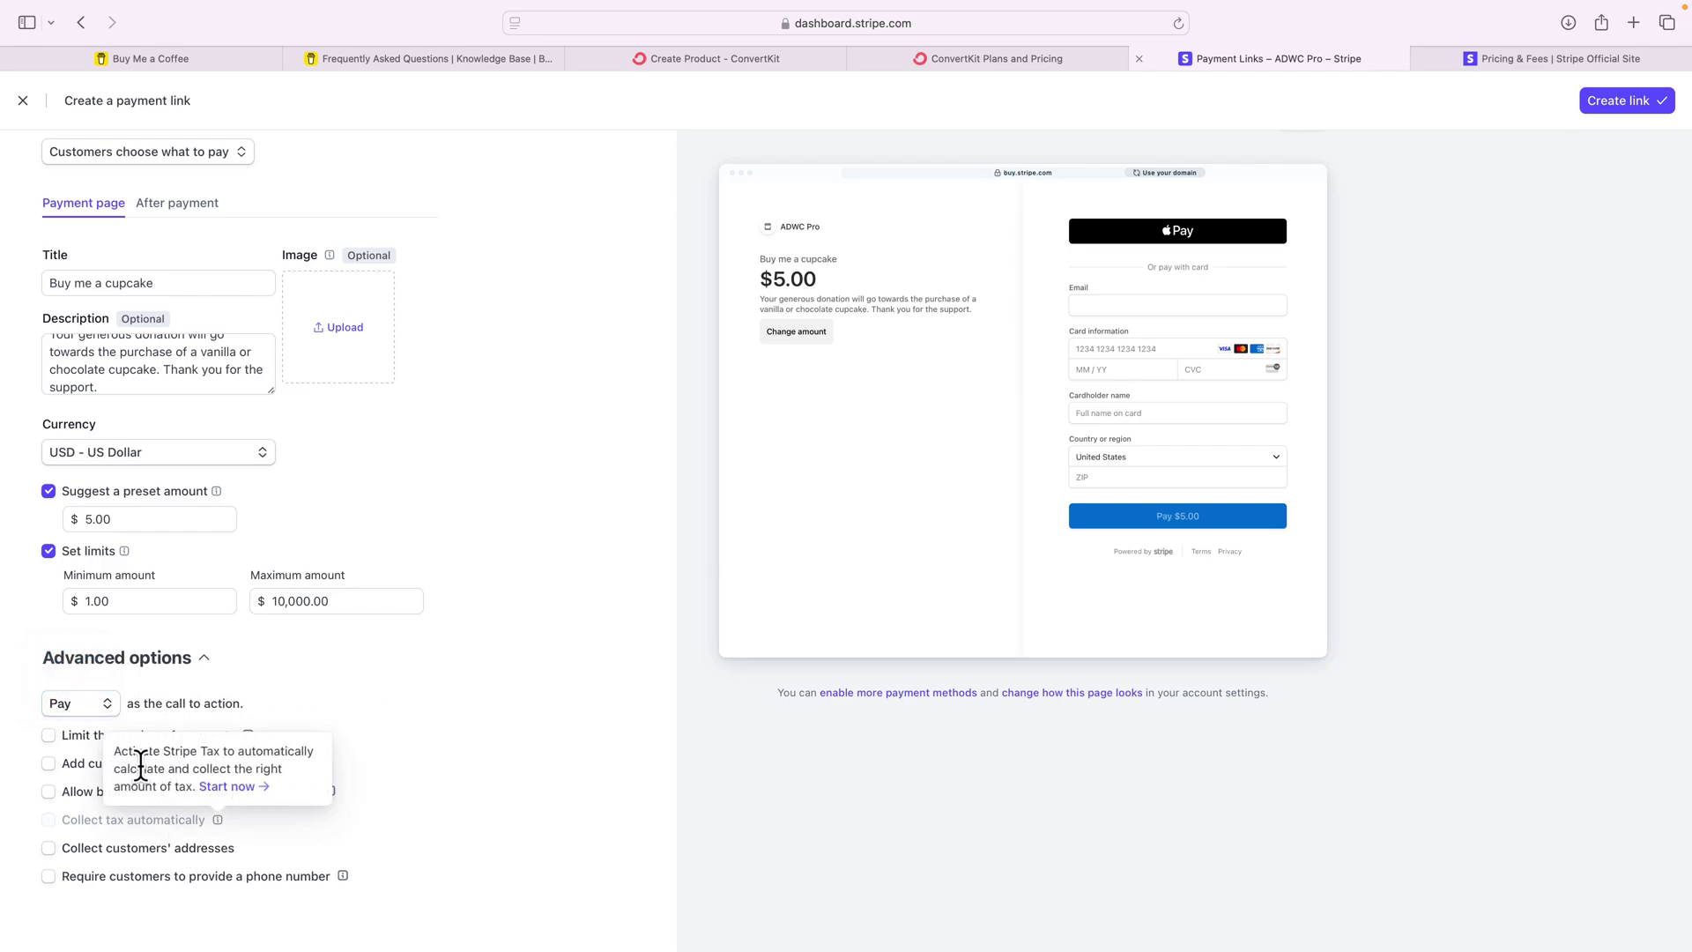
left_click(74, 768)
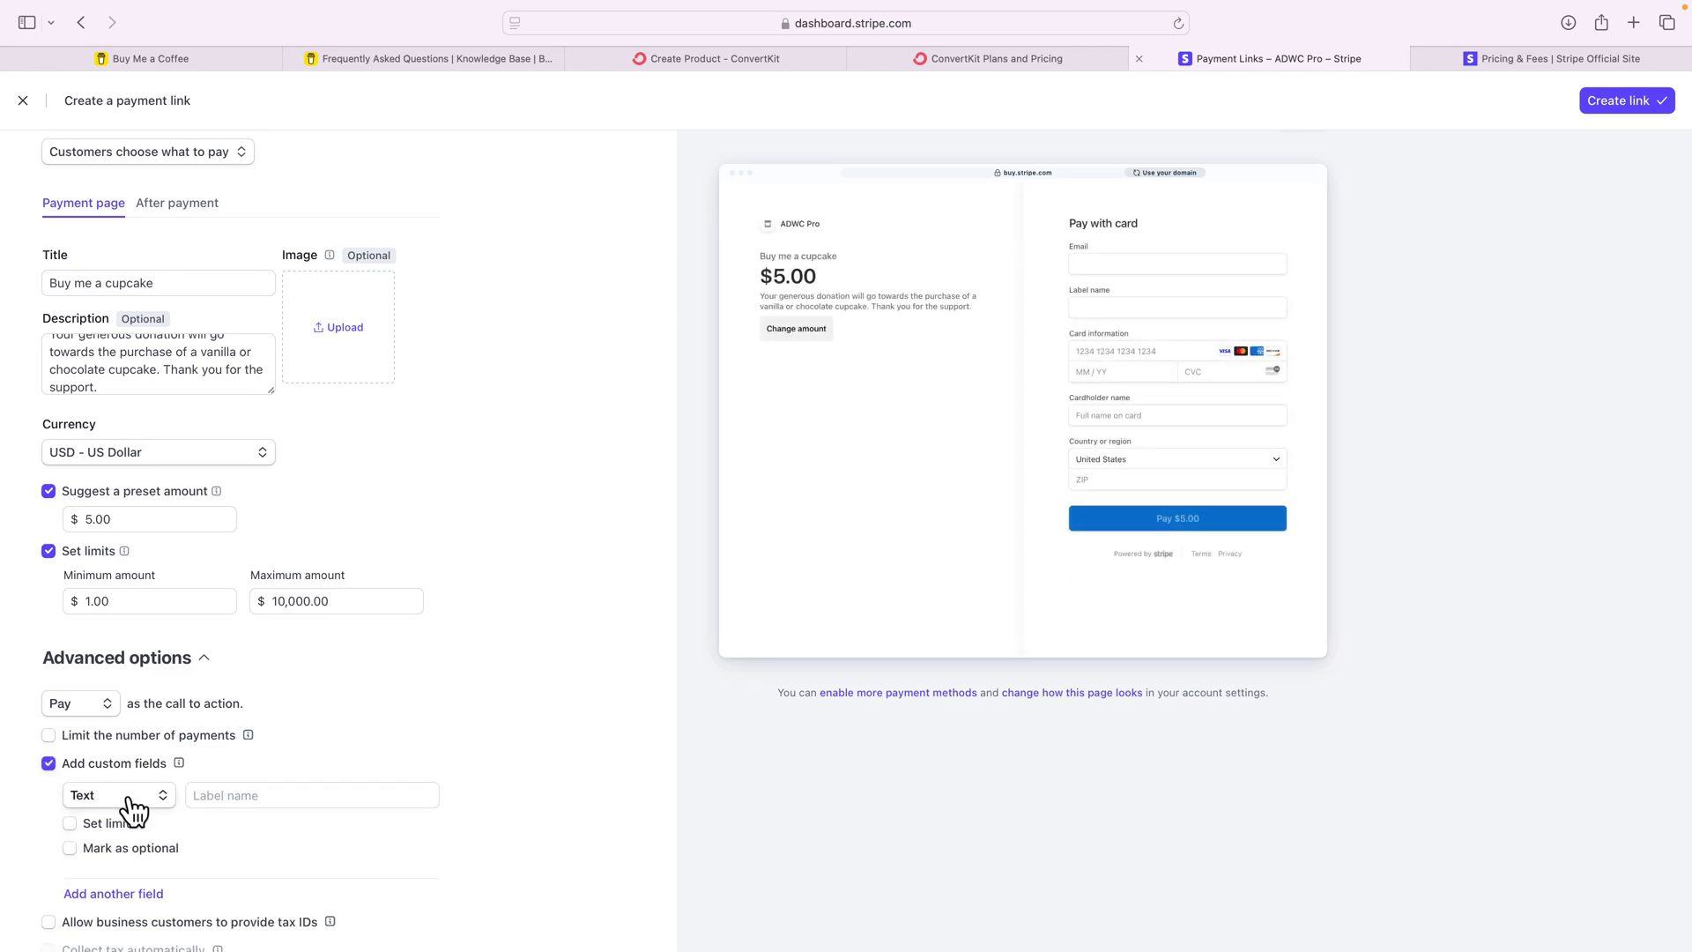
left_click(122, 770)
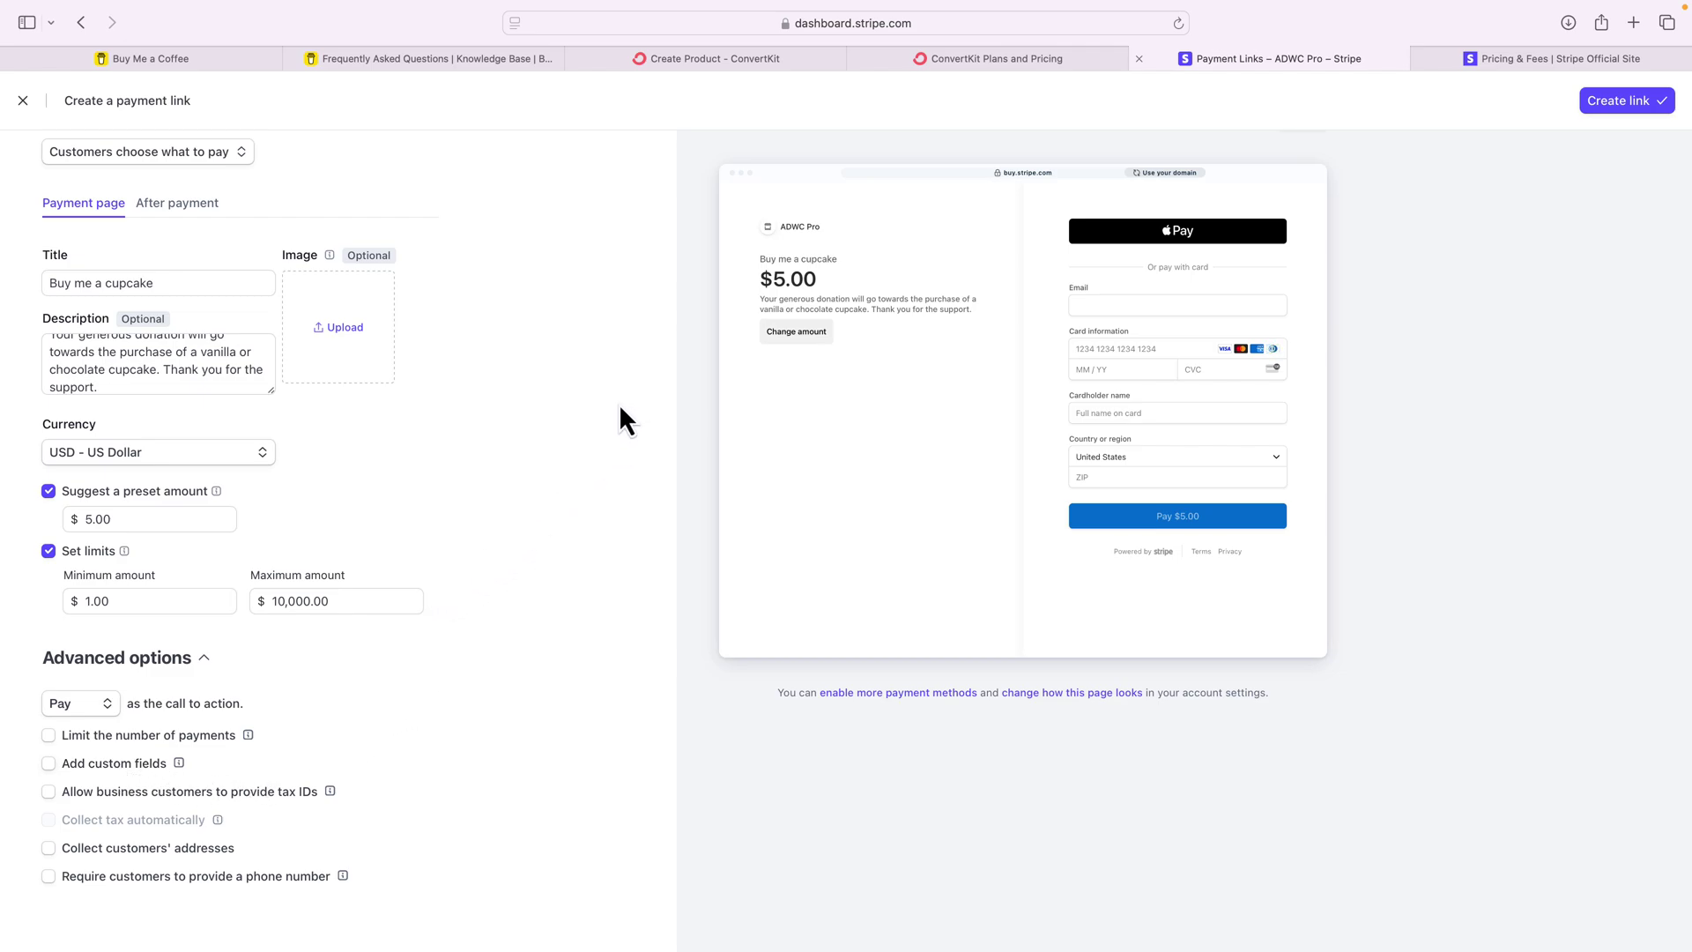
Step: Choose Don't show confirmation page under After payment, then return to Stripe's pricing page
left_click(179, 205)
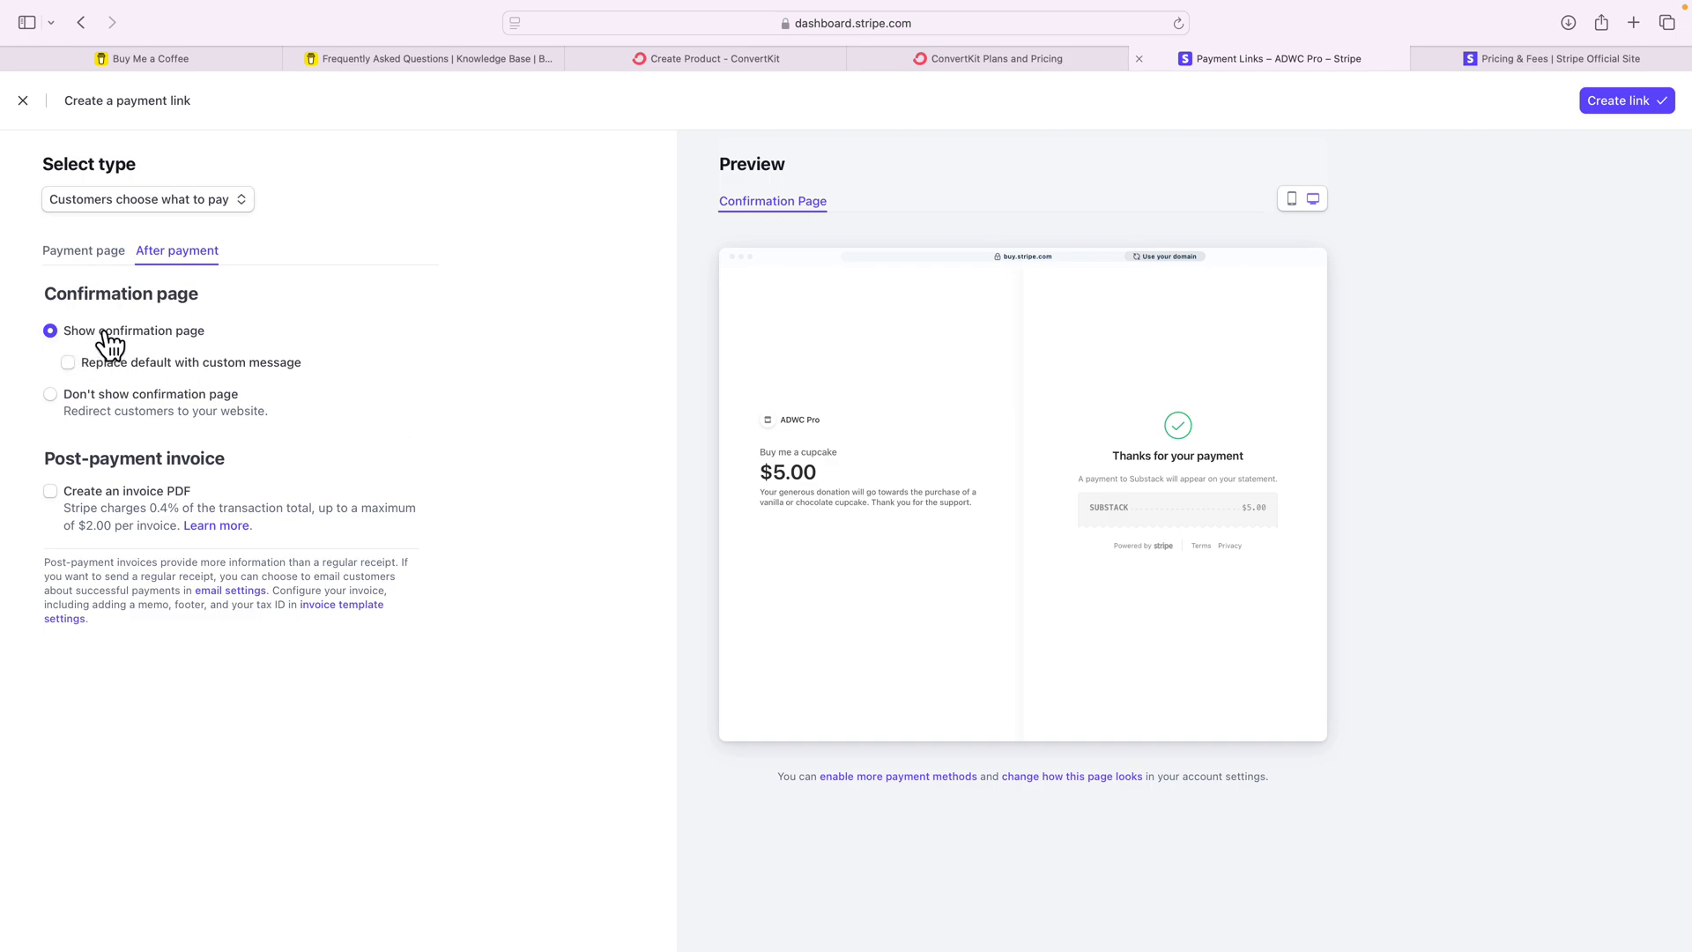
left_click(97, 404)
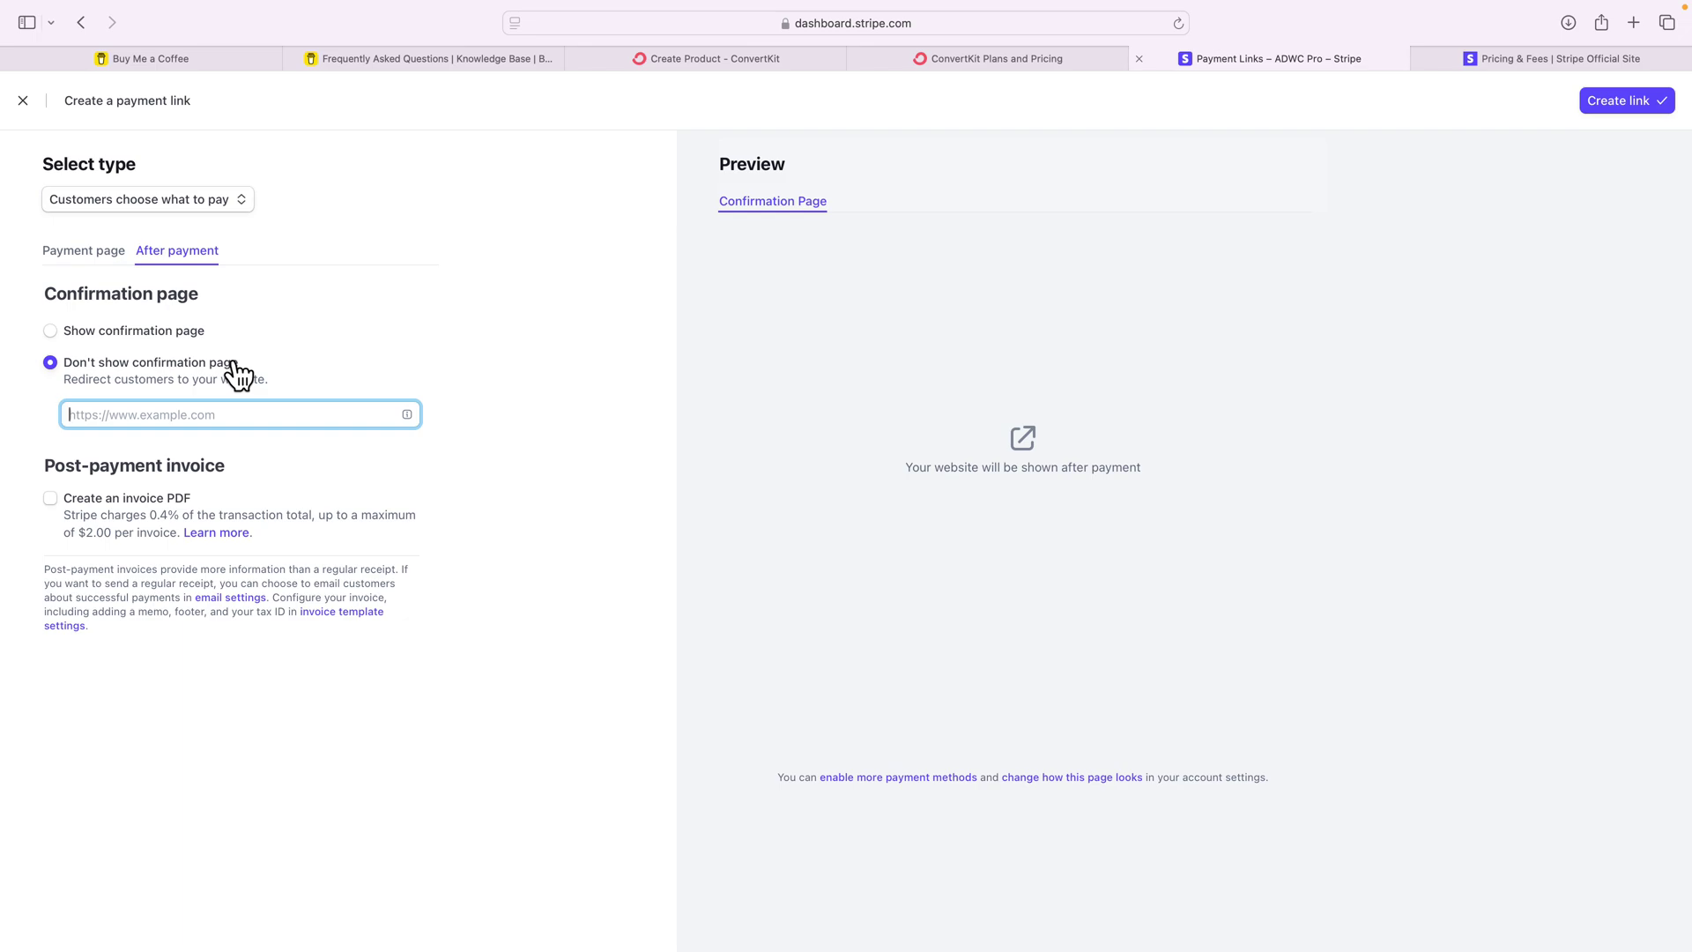
left_click(88, 254)
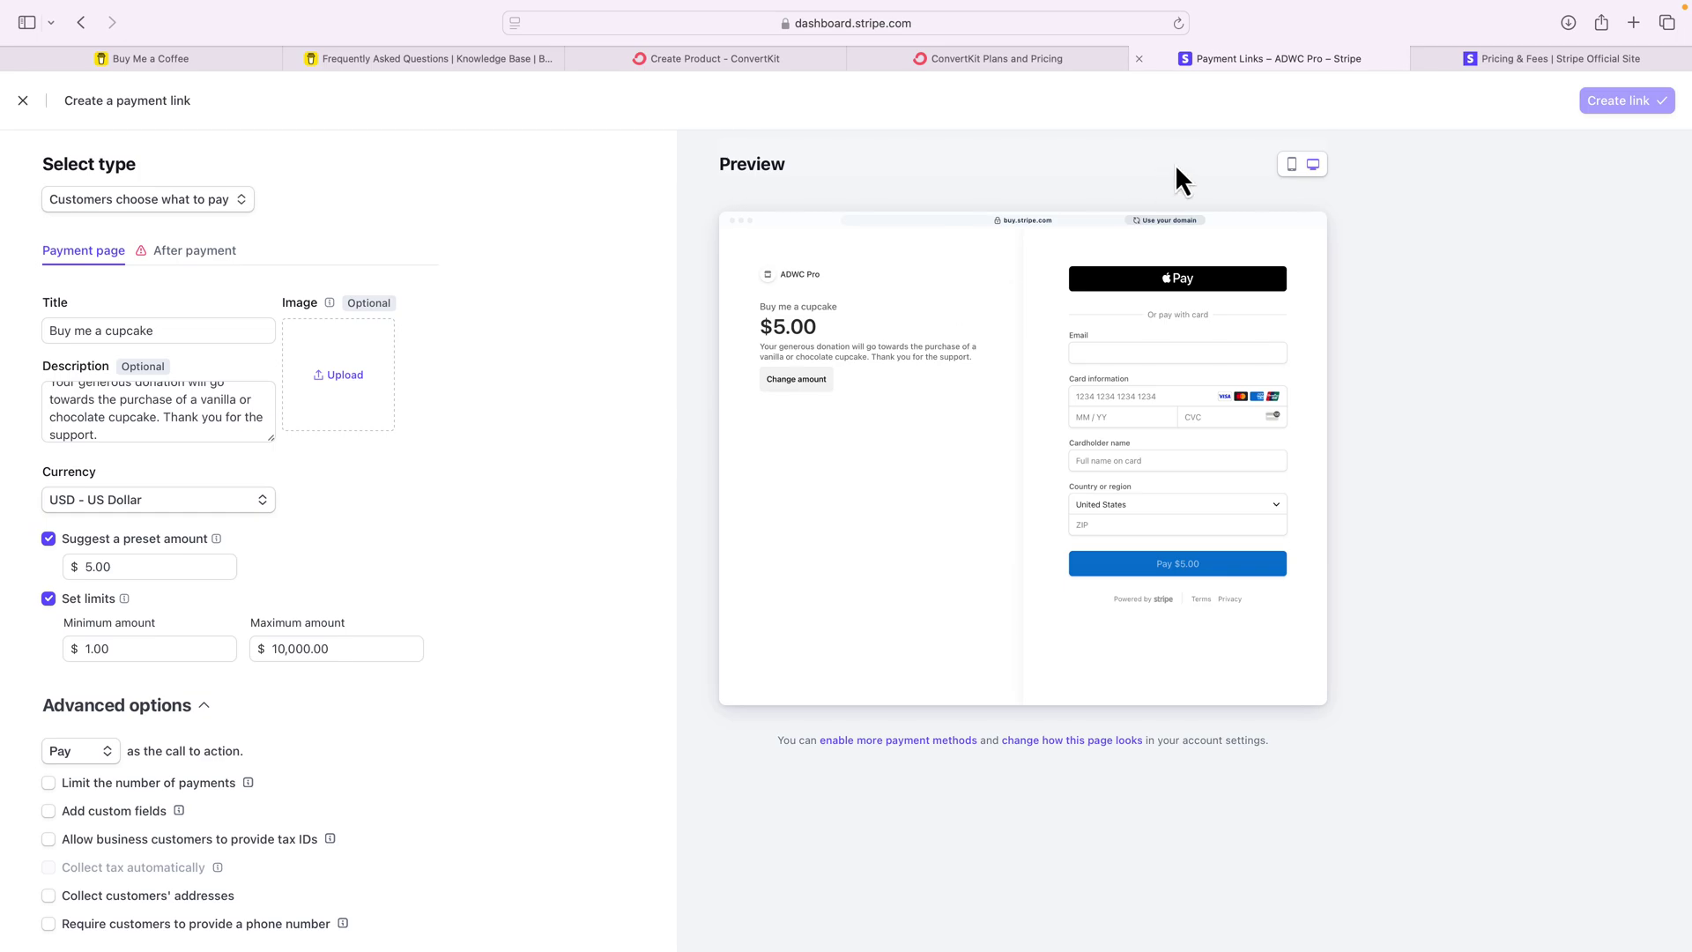
left_click(1518, 58)
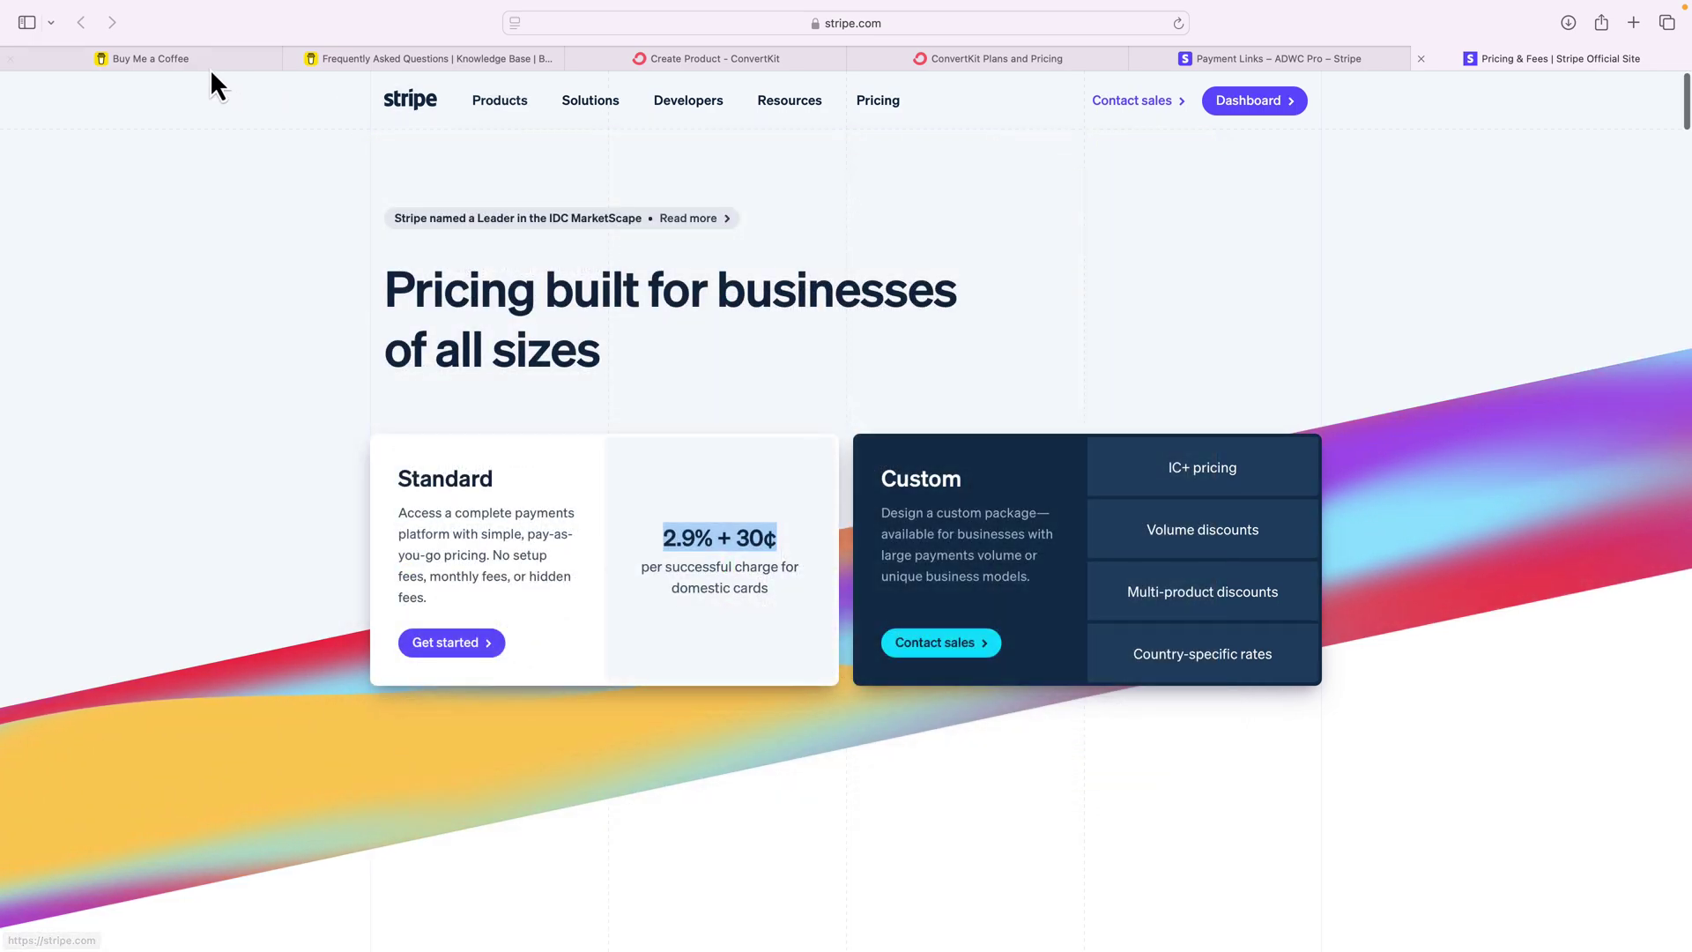
Step: Cycle through the Buy Me a Coffee and ConvertKit tabs back to the cupcake link form
left_click(209, 67)
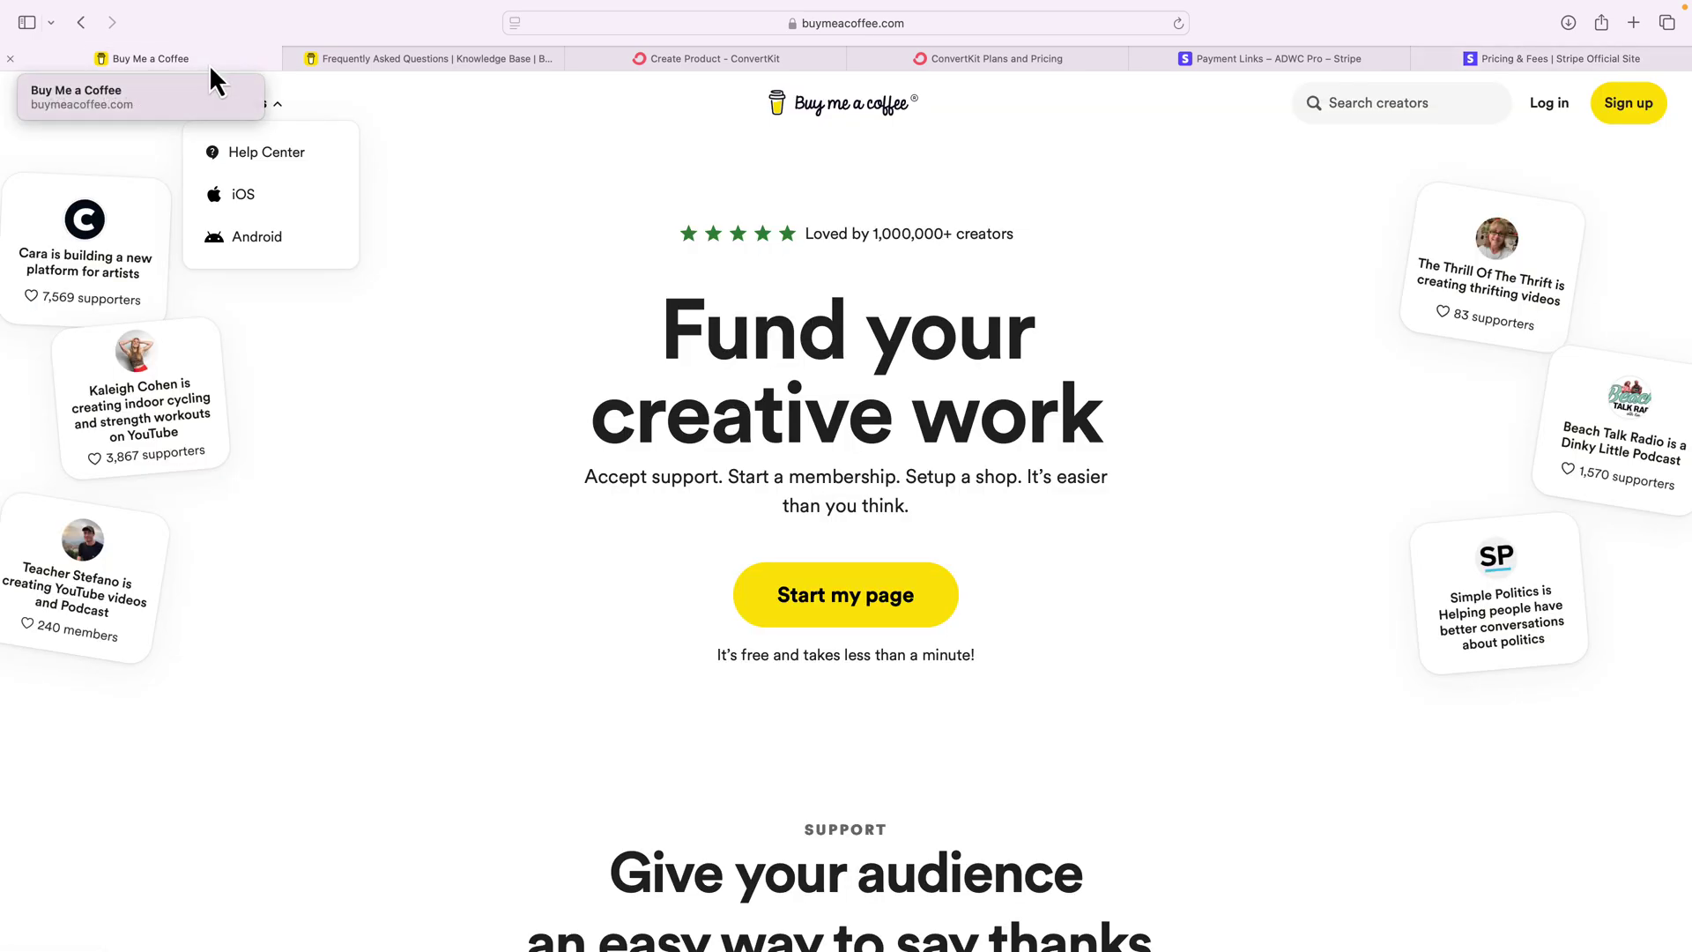
left_click(725, 61)
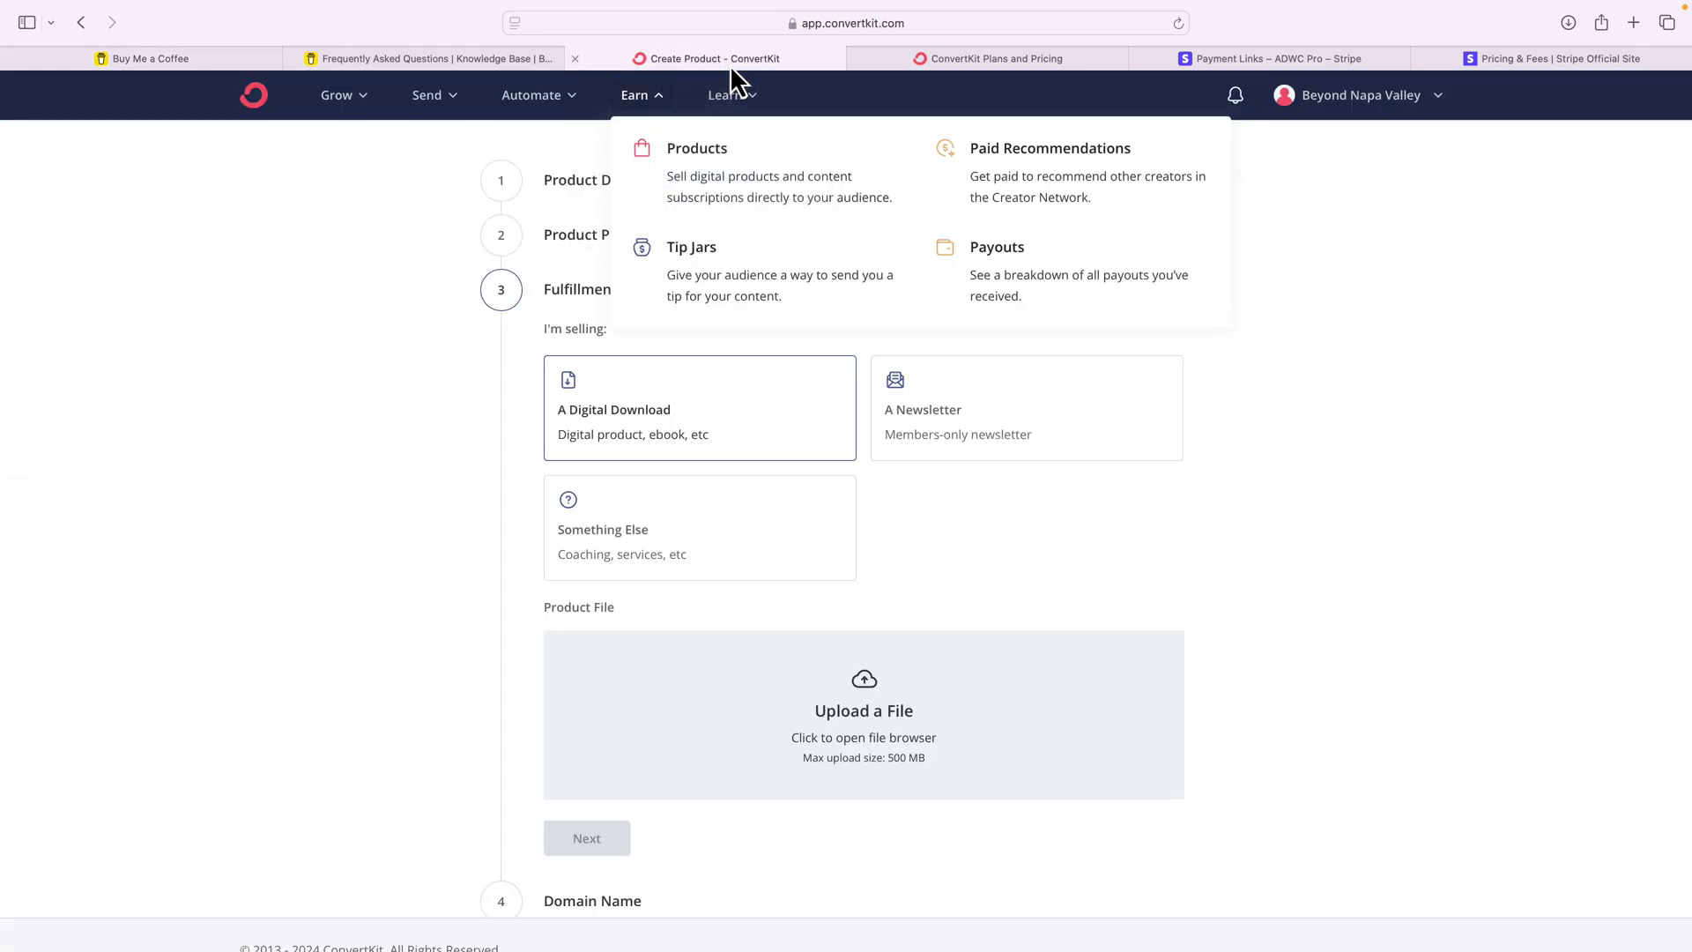
left_click(1322, 66)
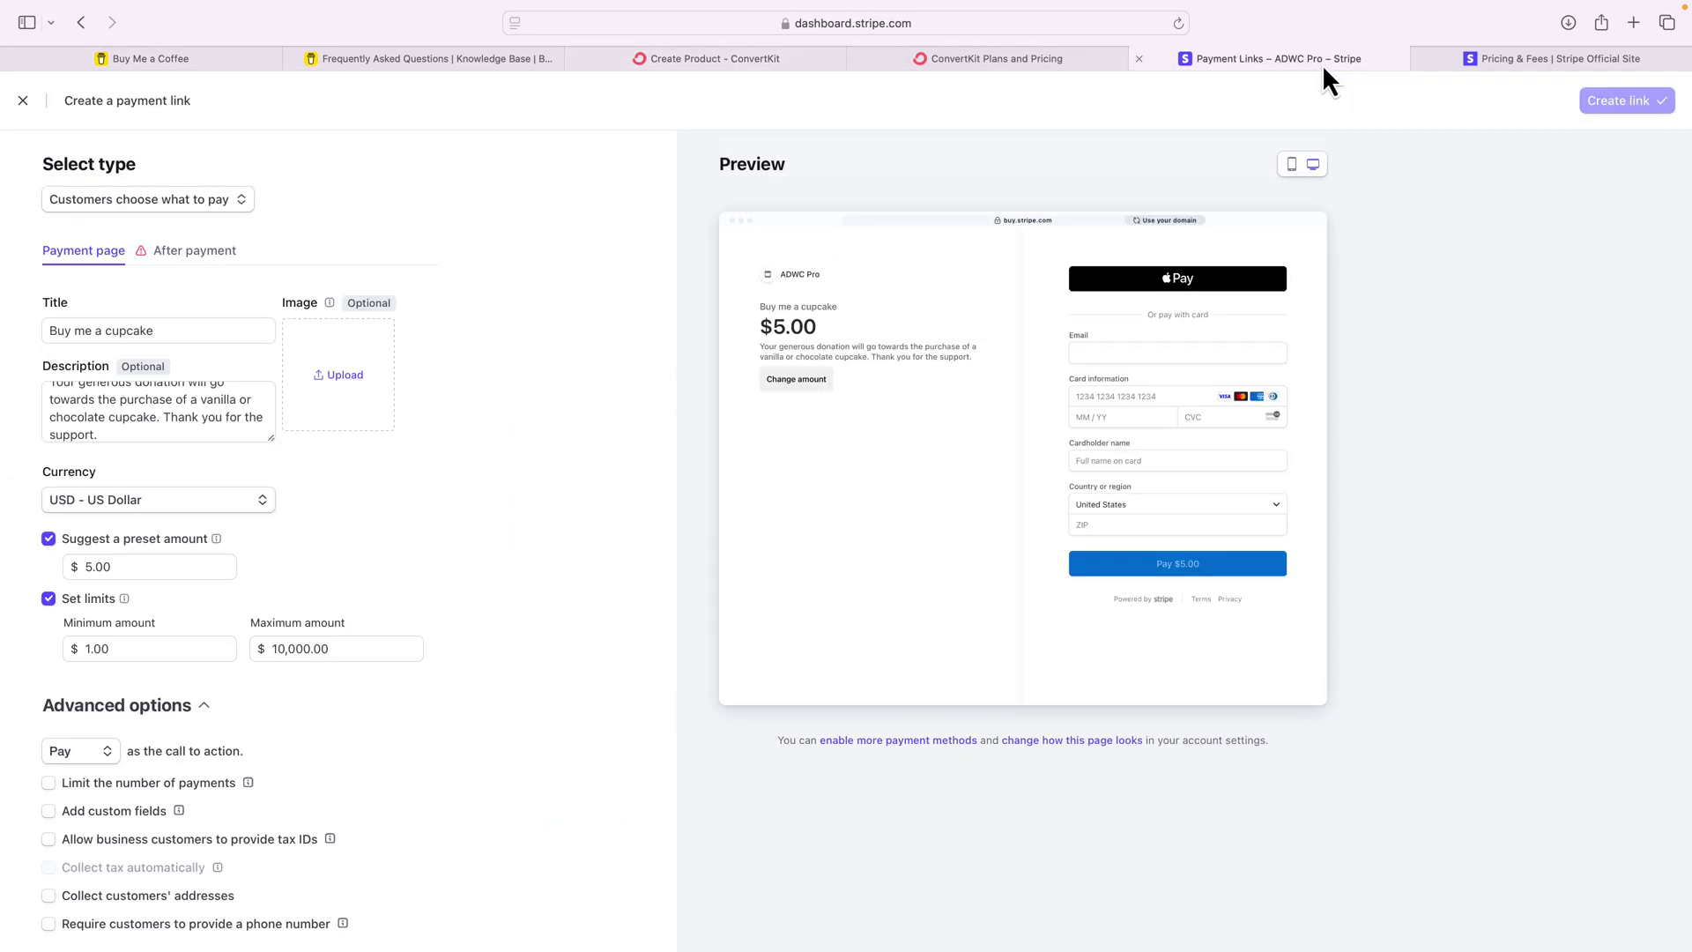